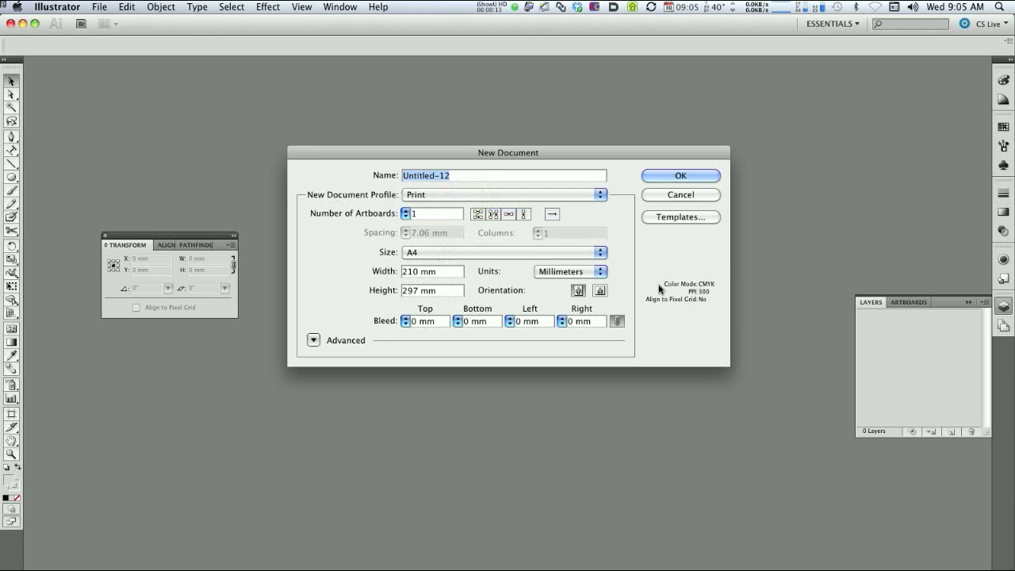
Create a new document named "DVD LAbel" with a width and height of 120 mm
{"action": "left_click", "coordinate": [445, 272]}
{"action": "type", "text": "120"}
{"action": "key", "text": "Tab"}
{"action": "type", "text": "120"}
{"action": "key", "text": "Tab"}
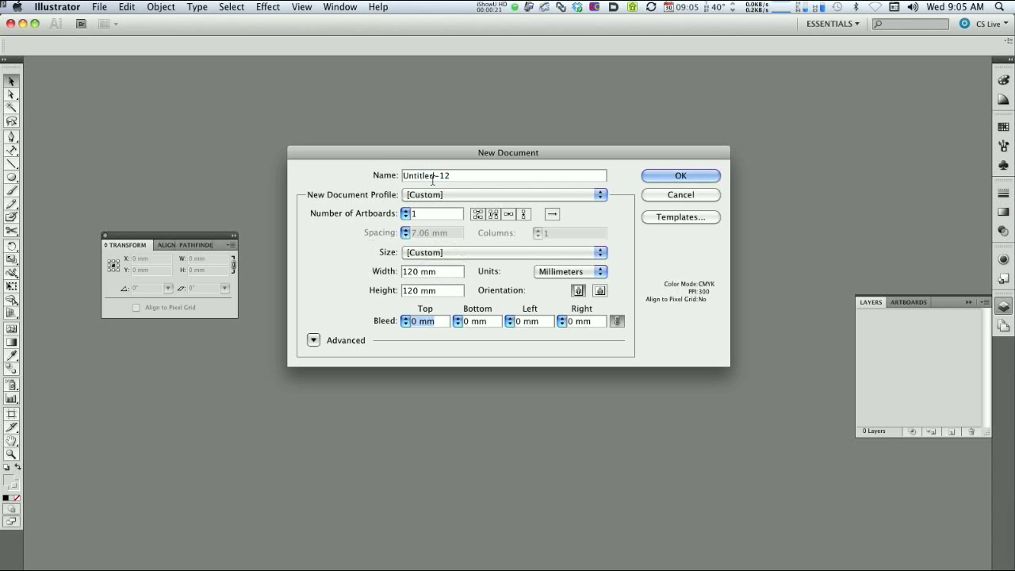
{"action": "left_click", "coordinate": [448, 176]}
{"action": "type", "text": "DV"}
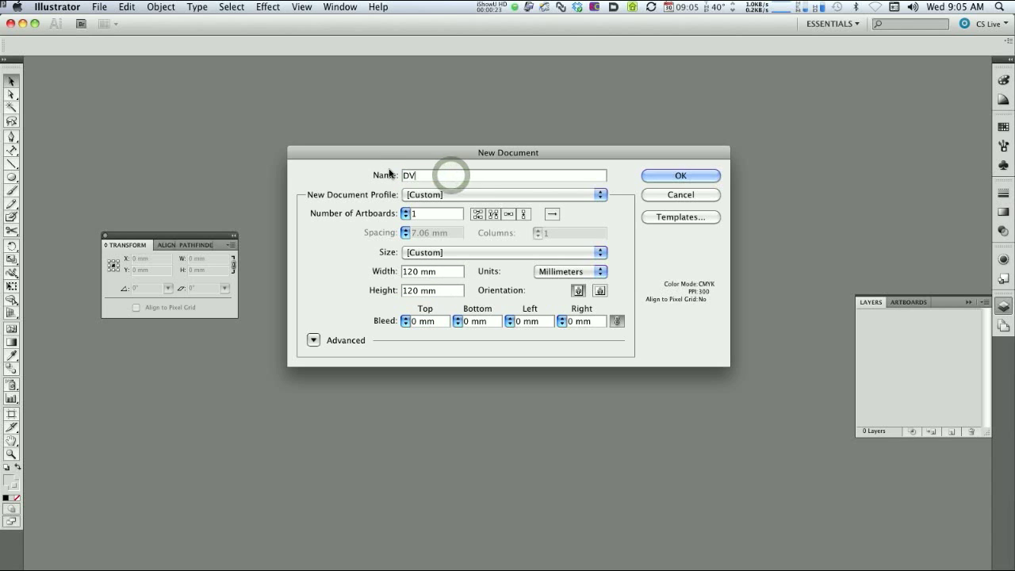
{"action": "type", "text": "D LAbel"}
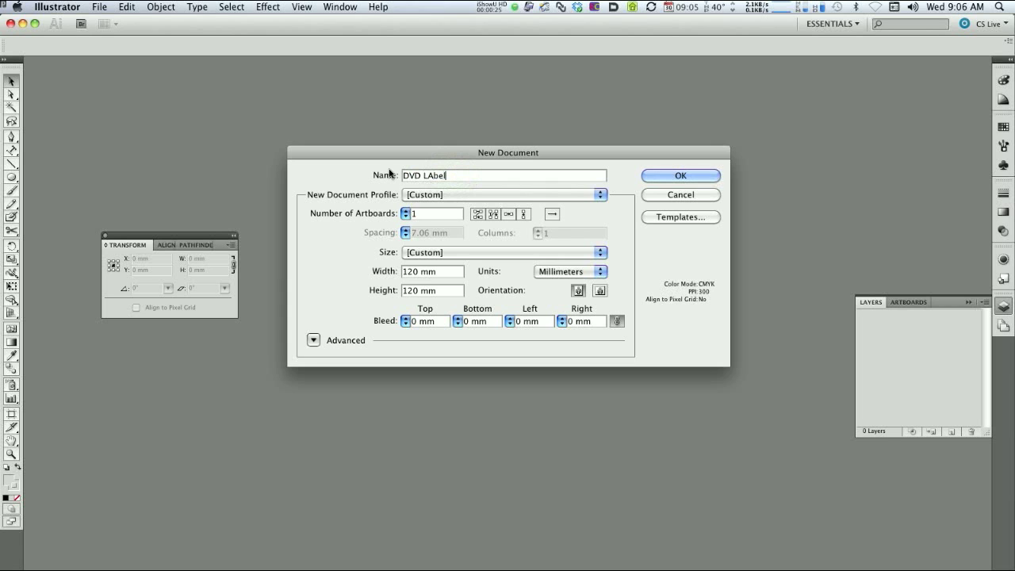
{"action": "key", "text": "Return"}
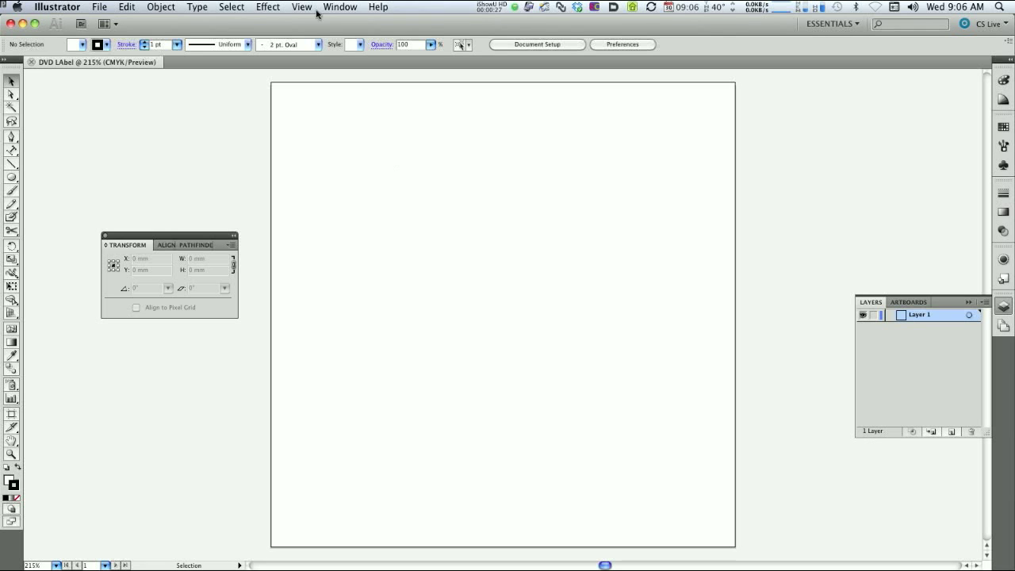
Save the document as "DVD Label.ai" in Adobe Illustrator format, using the Illustrator CS5 version
{"action": "left_click", "coordinate": [99, 6]}
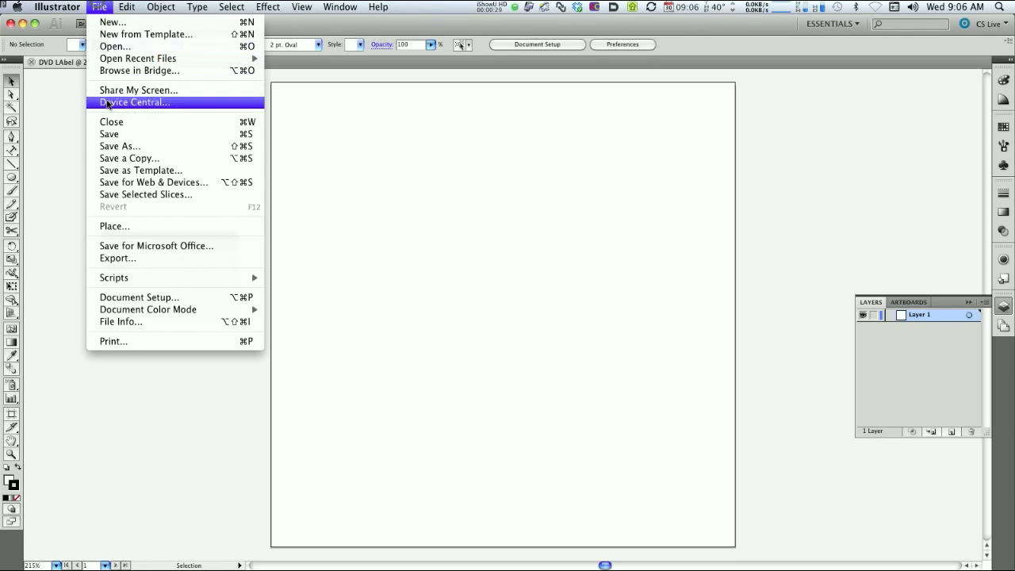
{"action": "left_click", "coordinate": [119, 146]}
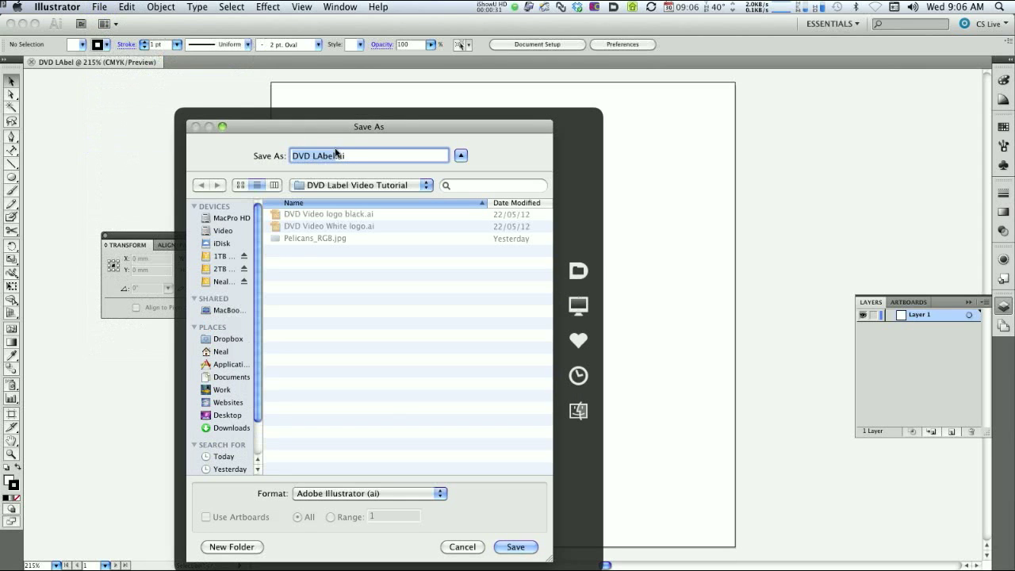
{"action": "left_click", "coordinate": [322, 155]}
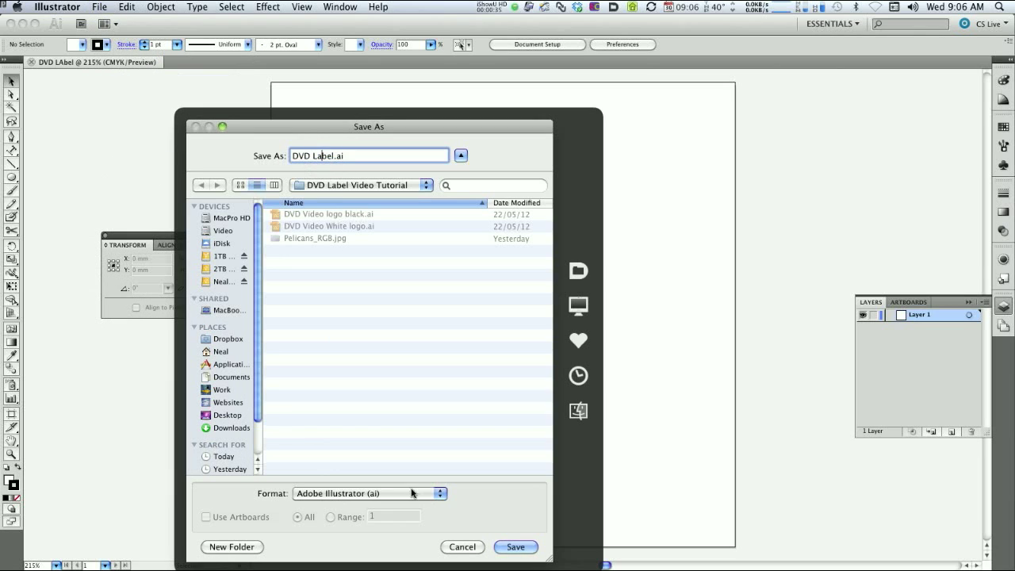
{"action": "left_click", "coordinate": [508, 546]}
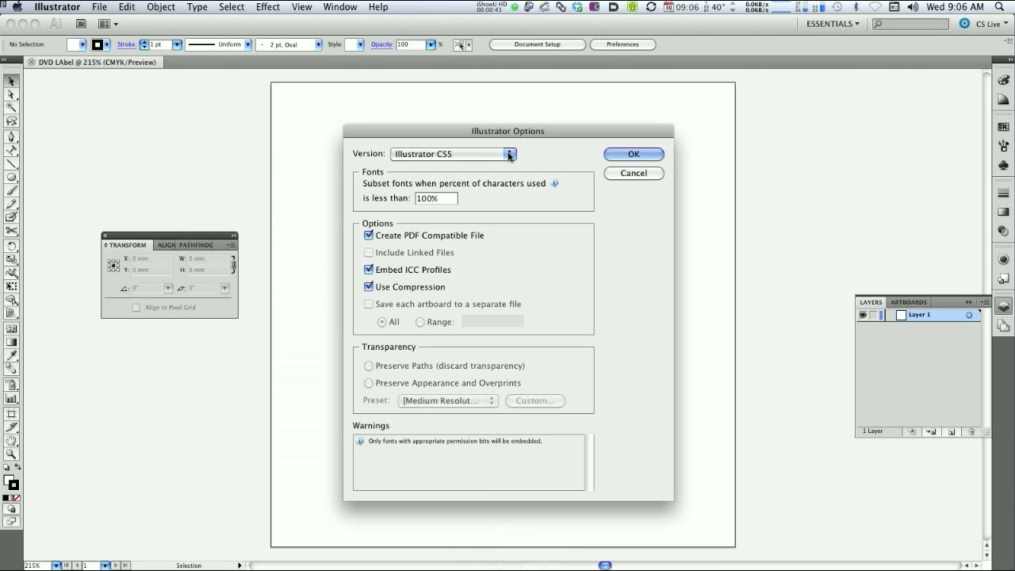
{"action": "left_click", "coordinate": [508, 155]}
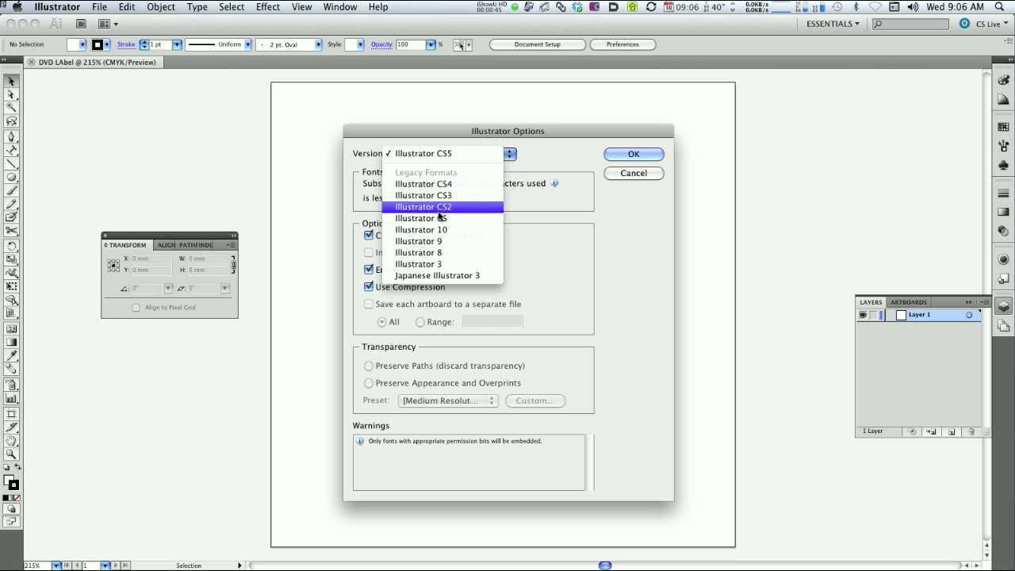
{"action": "left_click", "coordinate": [453, 155]}
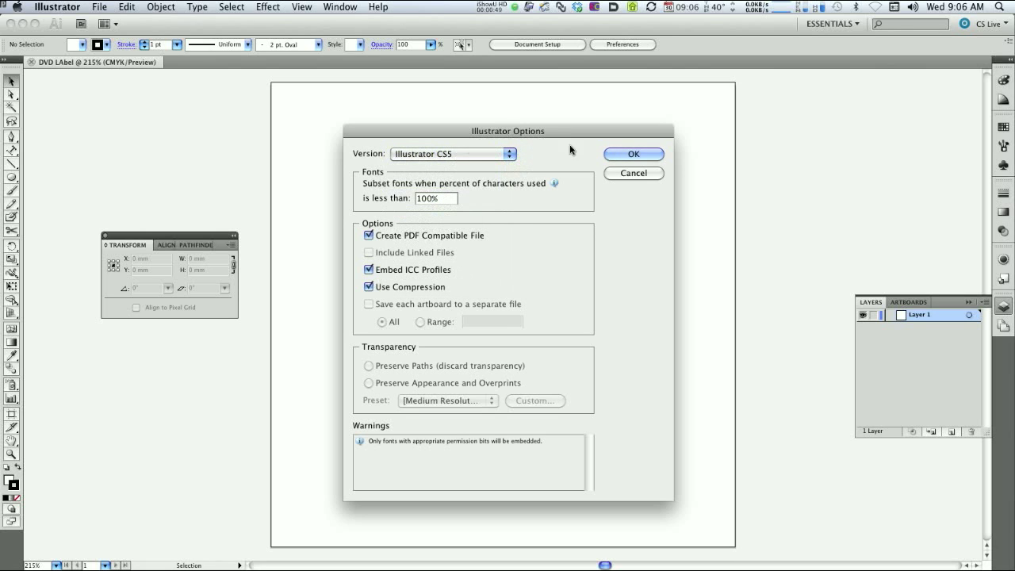
{"action": "left_click", "coordinate": [632, 158]}
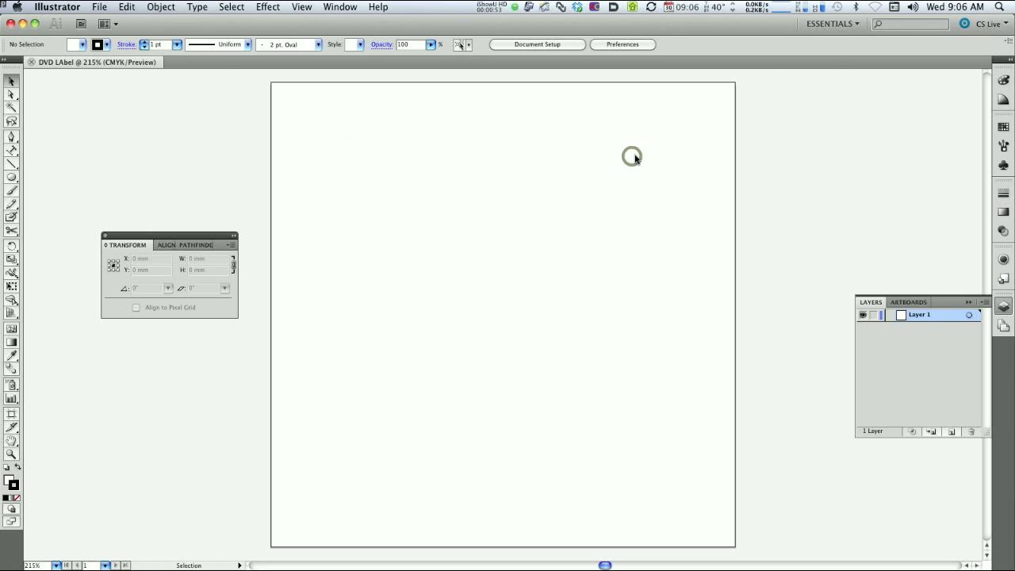
Rename Layer 1 as "Template"
{"action": "double_click", "coordinate": [916, 315]}
{"action": "type", "text": "Template"}
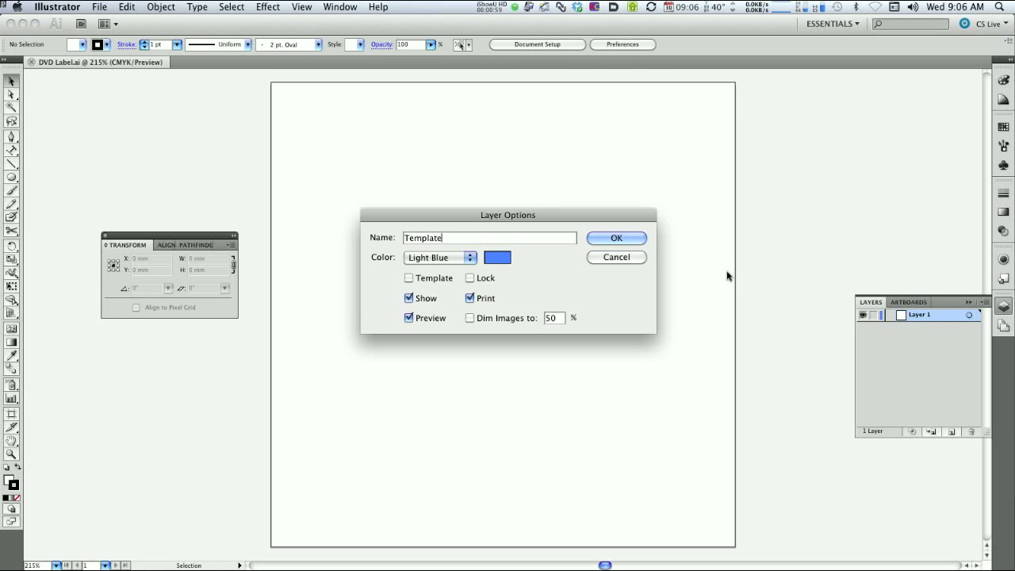
{"action": "left_click", "coordinate": [607, 239]}
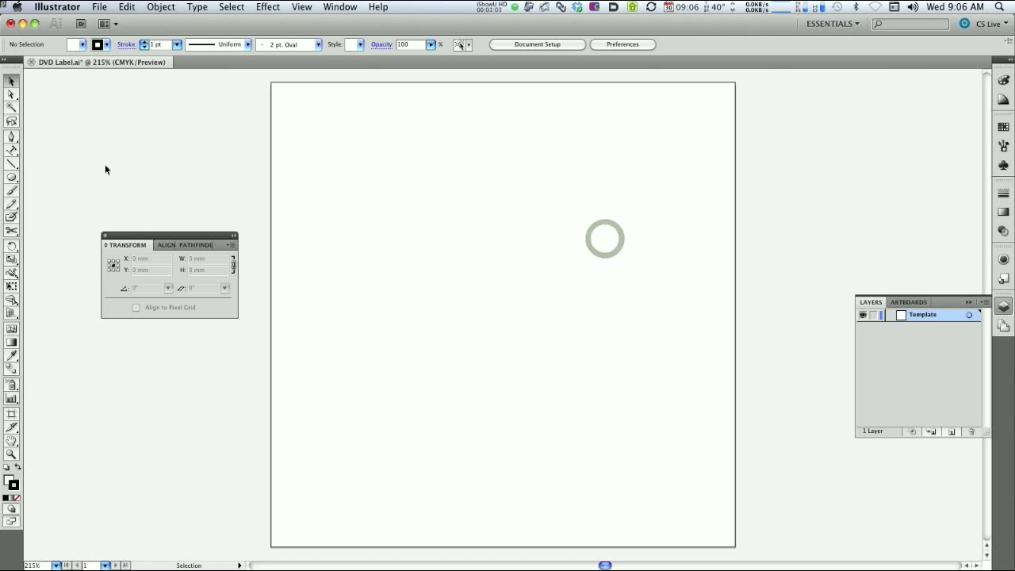
Create a circle 118 mm wide and 118 mm high with the Ellipse tool
{"action": "left_click", "coordinate": [10, 178]}
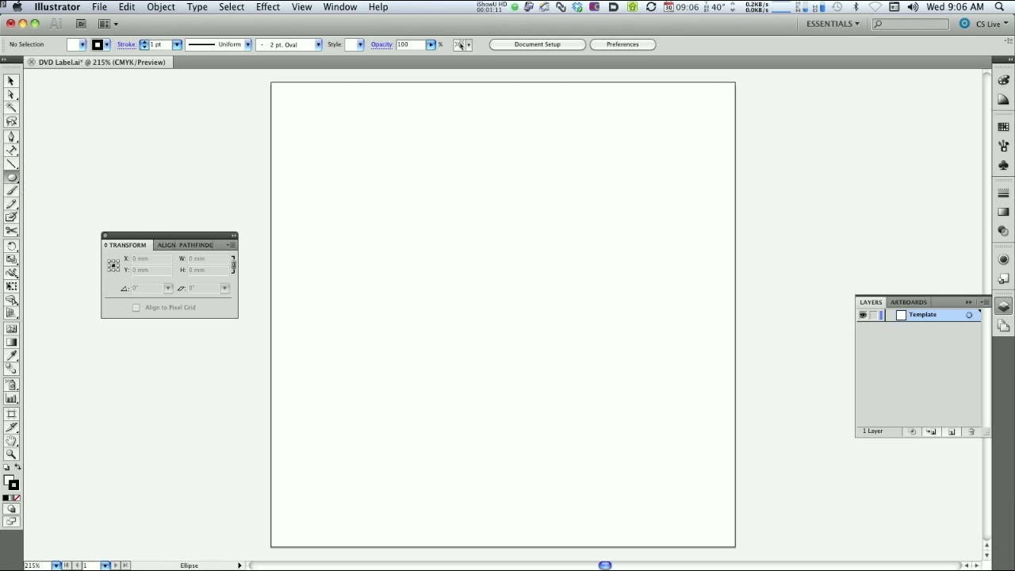
{"action": "left_click", "coordinate": [497, 288]}
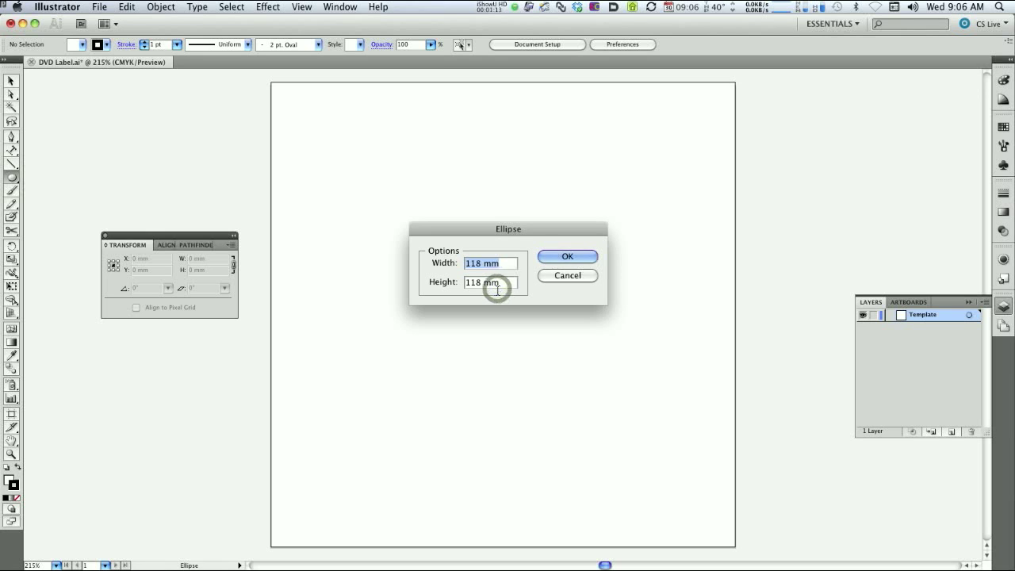
{"action": "left_click", "coordinate": [573, 259]}
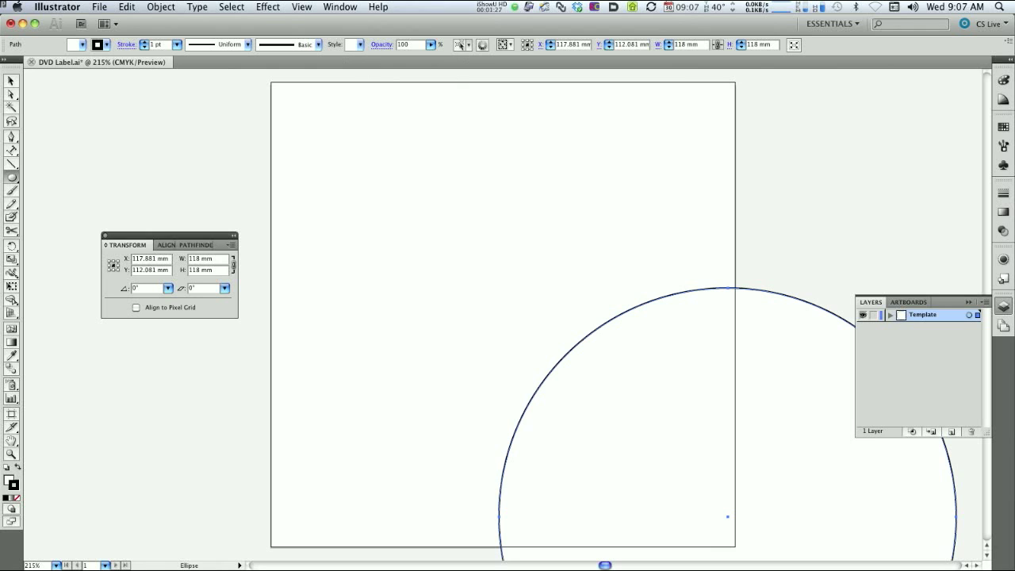
Position the 118 mm circle by its centre reference point at X 60 mm and Y 60 mm
{"action": "left_click", "coordinate": [343, 7]}
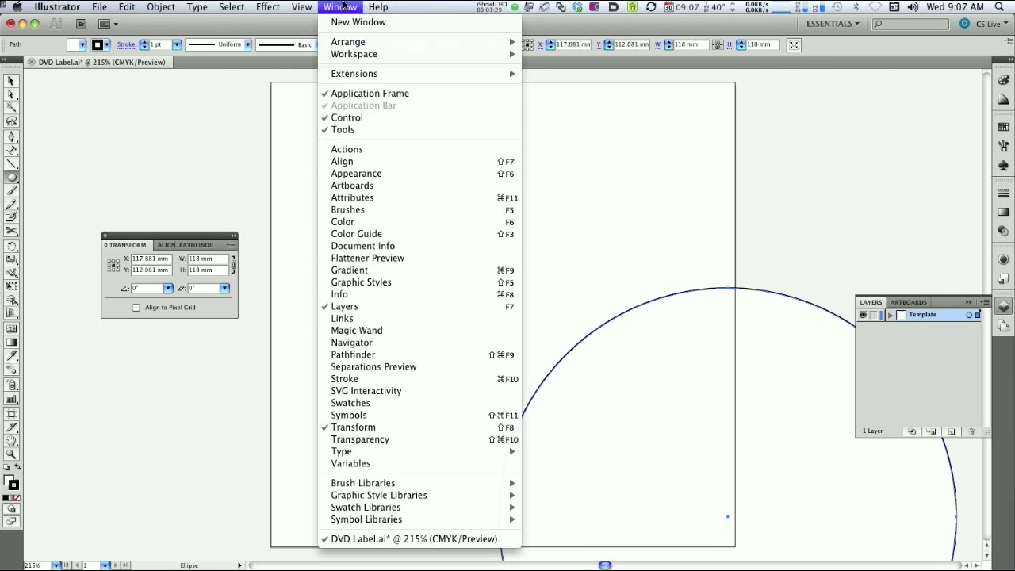
{"action": "left_click", "coordinate": [399, 429]}
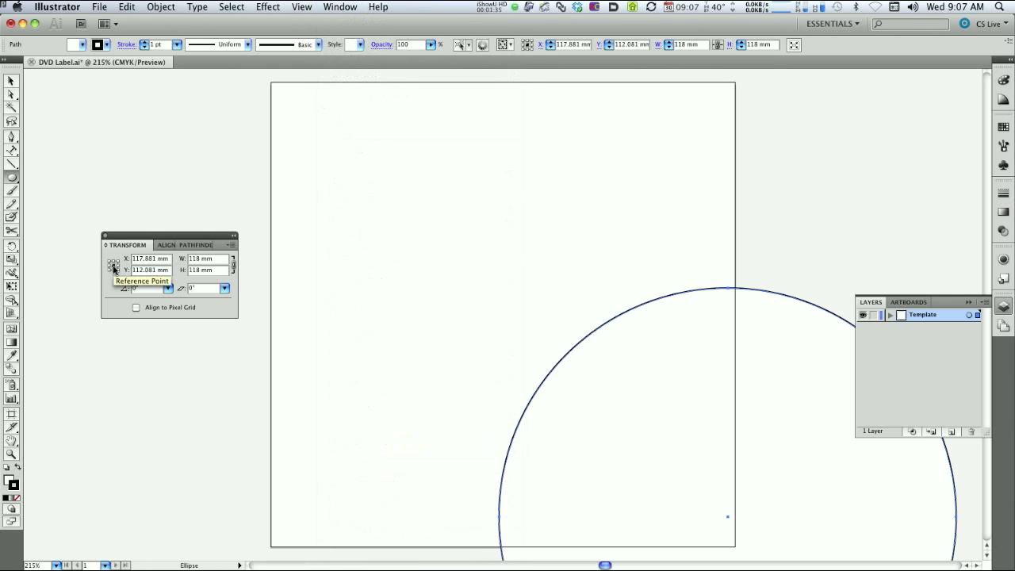
{"action": "key", "text": "v"}
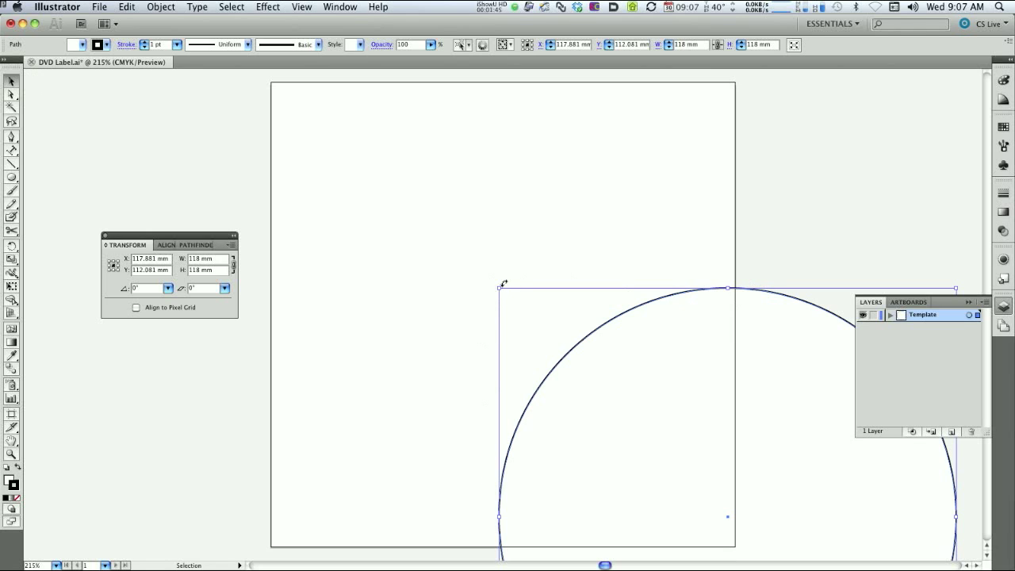
{"action": "left_click", "coordinate": [109, 262]}
{"action": "left_click", "coordinate": [113, 266]}
{"action": "triple_click", "coordinate": [170, 260]}
{"action": "type", "text": "60"}
{"action": "key", "text": "Tab"}
{"action": "type", "text": "6"}
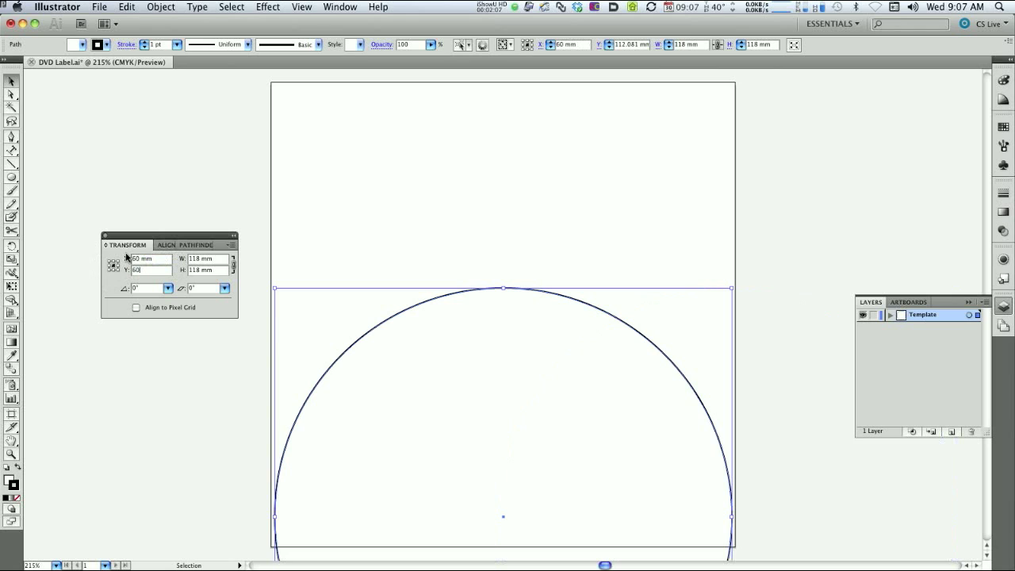
{"action": "key", "text": "Return"}
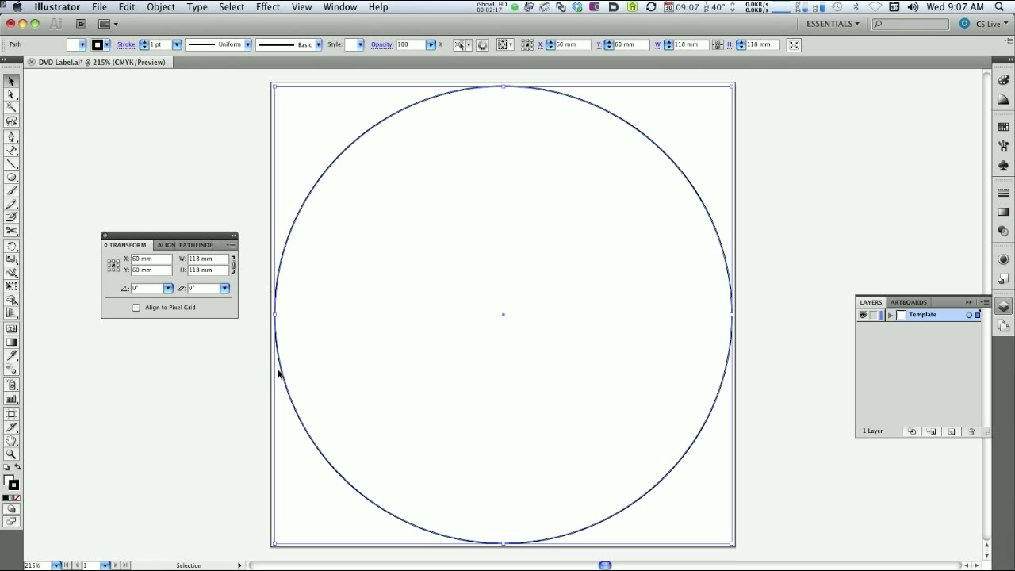
Create a second circle, 40 mm wide and 40 mm high, with the Ellipse tool
{"action": "left_click", "coordinate": [12, 177]}
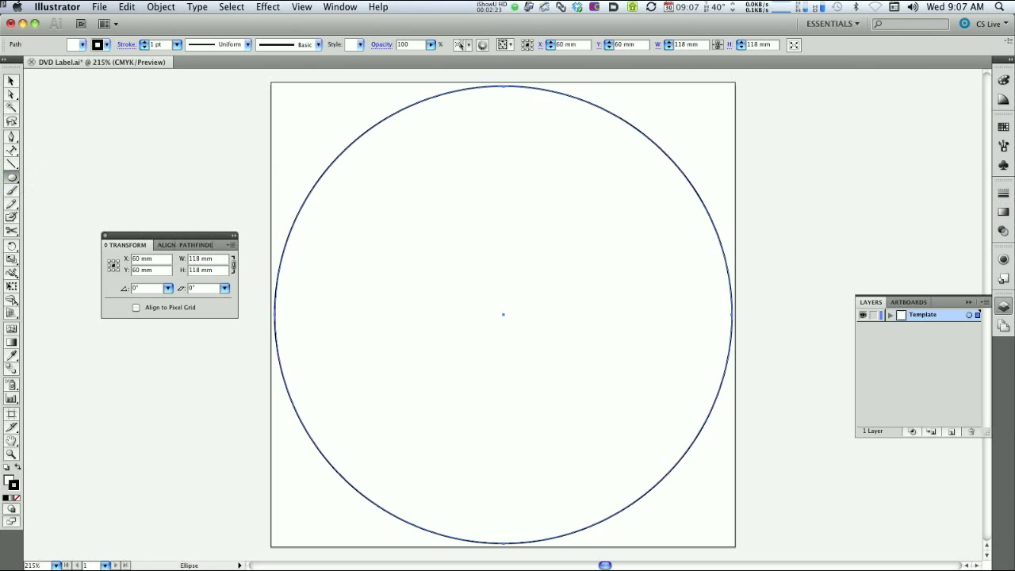
{"action": "left_click", "coordinate": [470, 260]}
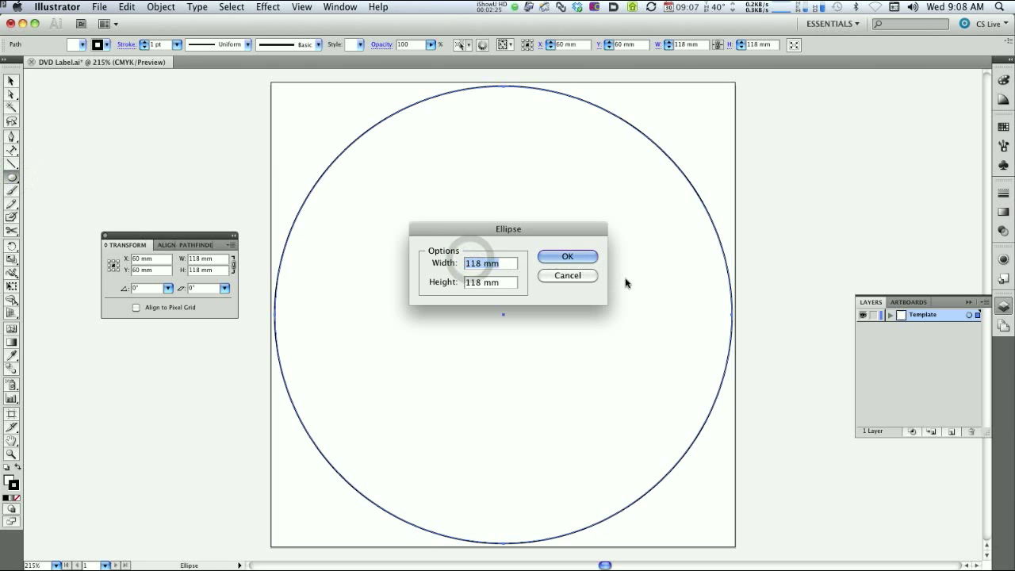
{"action": "type", "text": "40"}
{"action": "key", "text": "Tab"}
{"action": "type", "text": "40"}
{"action": "key", "text": "Return"}
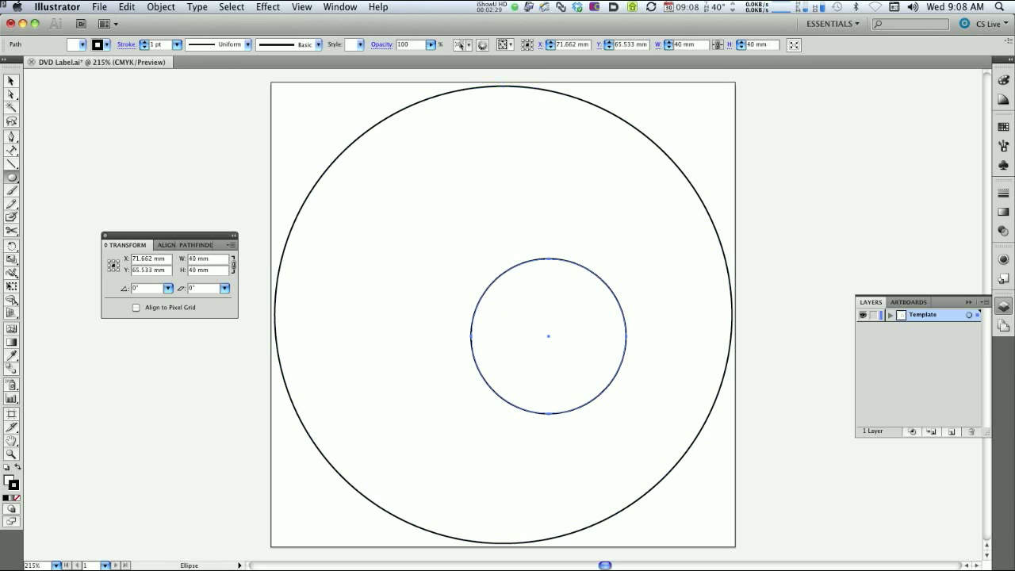
Centre the 40 mm circle on the artboard at X 60 mm and Y 60 mm
{"action": "left_click", "coordinate": [167, 260]}
{"action": "type", "text": "60"}
{"action": "key", "text": "Tab"}
{"action": "type", "text": "60"}
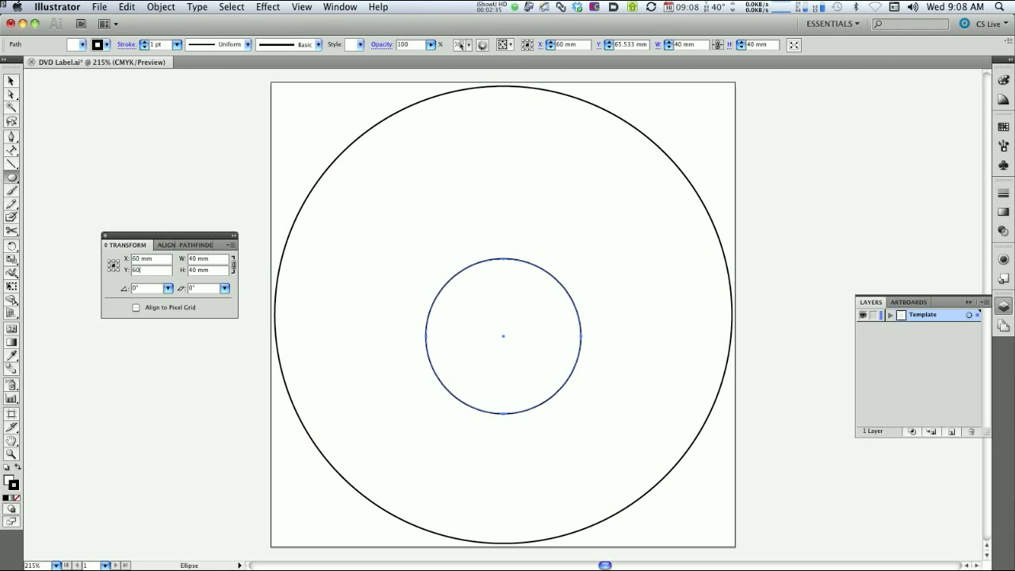
{"action": "key", "text": "Return"}
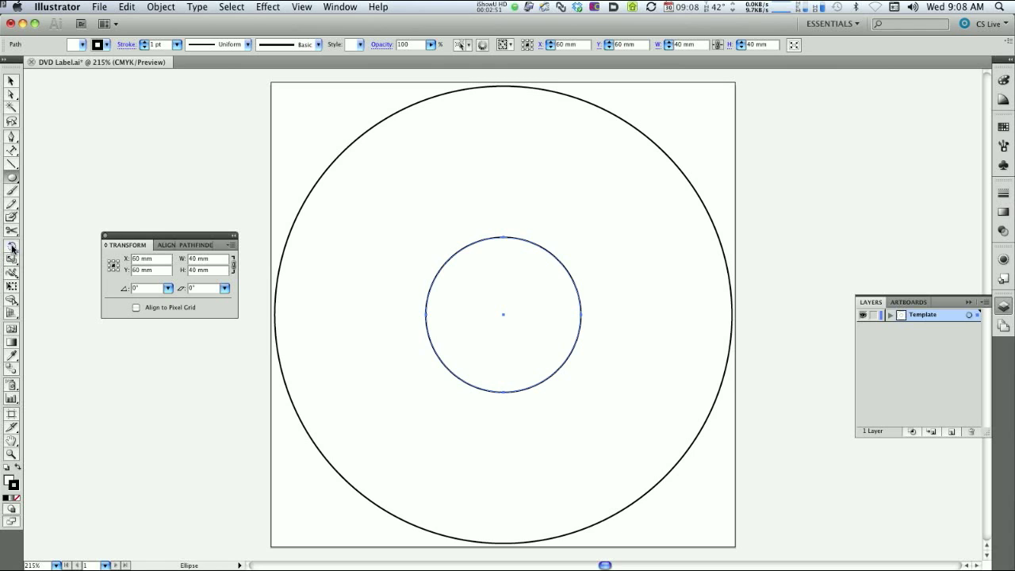
Create a third circle, 112 mm wide and 112 mm high, and set its fill to None
{"action": "left_click", "coordinate": [17, 184]}
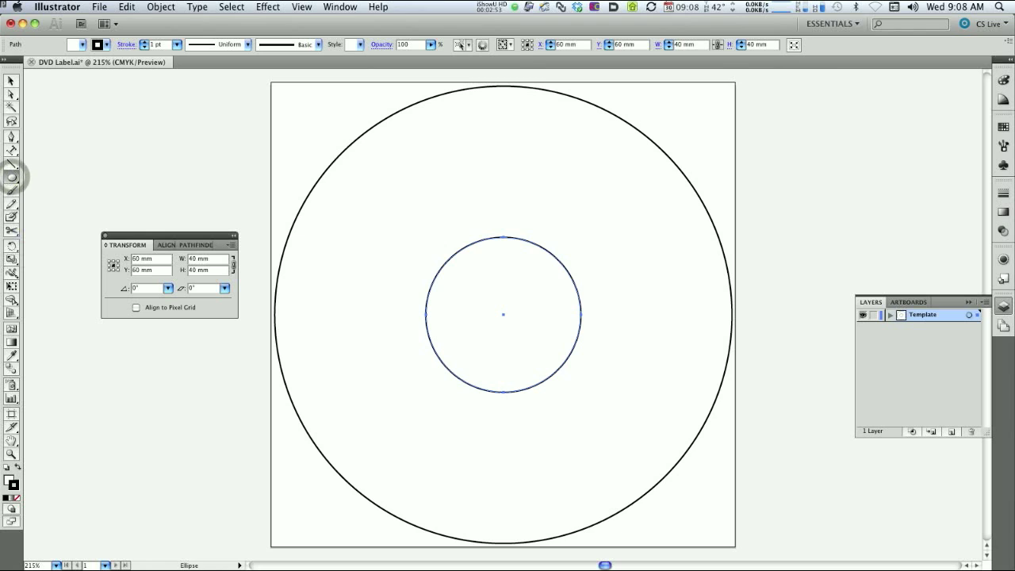
{"action": "left_click", "coordinate": [387, 244]}
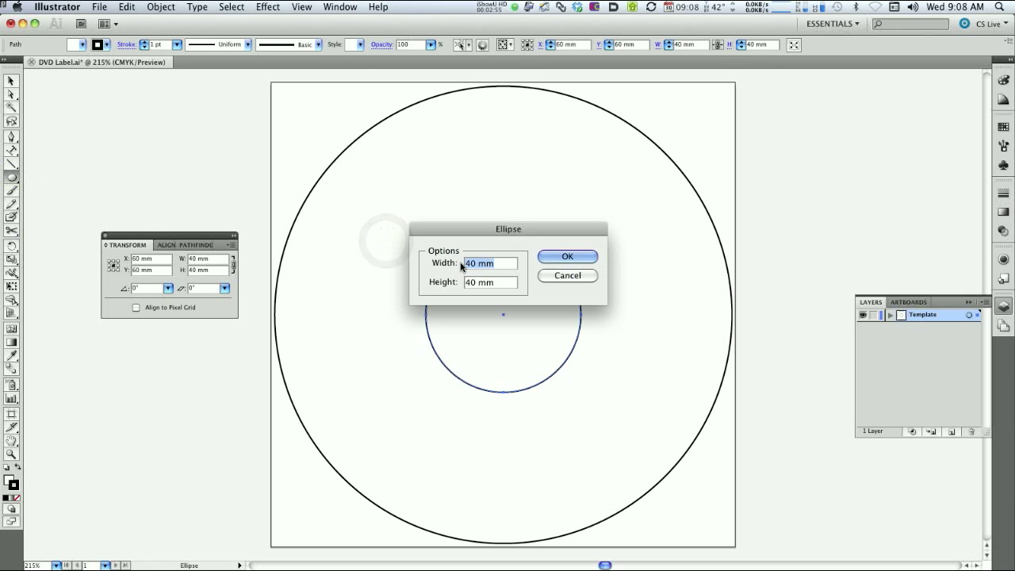
{"action": "type", "text": "112"}
{"action": "key", "text": "Tab"}
{"action": "type", "text": "112"}
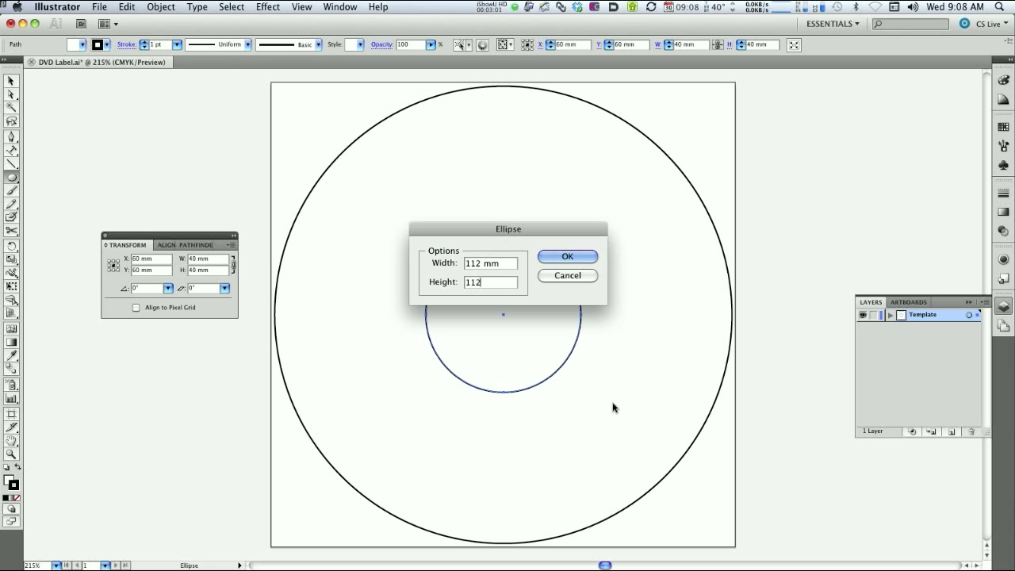
{"action": "left_click", "coordinate": [547, 255]}
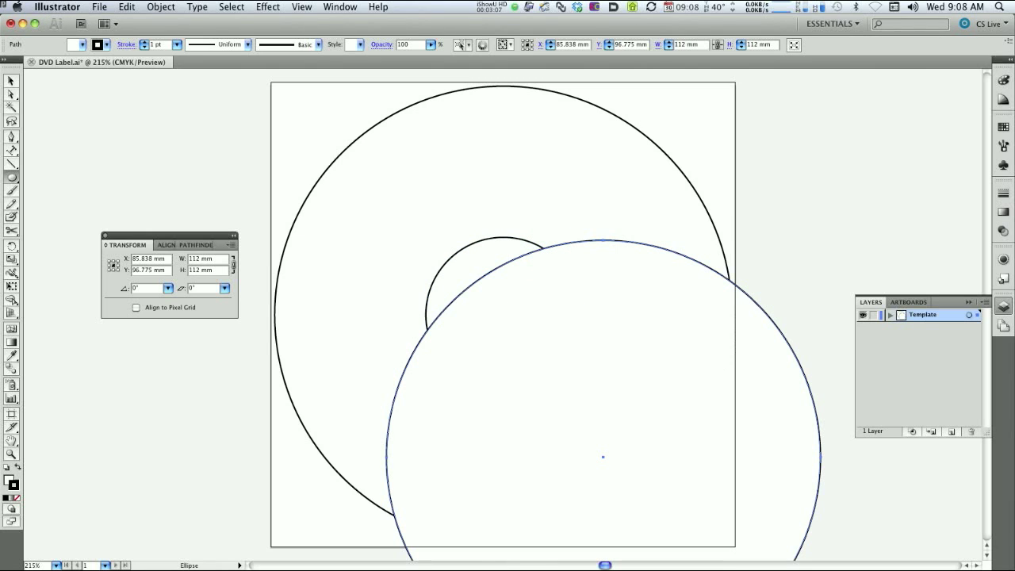
{"action": "left_click", "coordinate": [9, 481]}
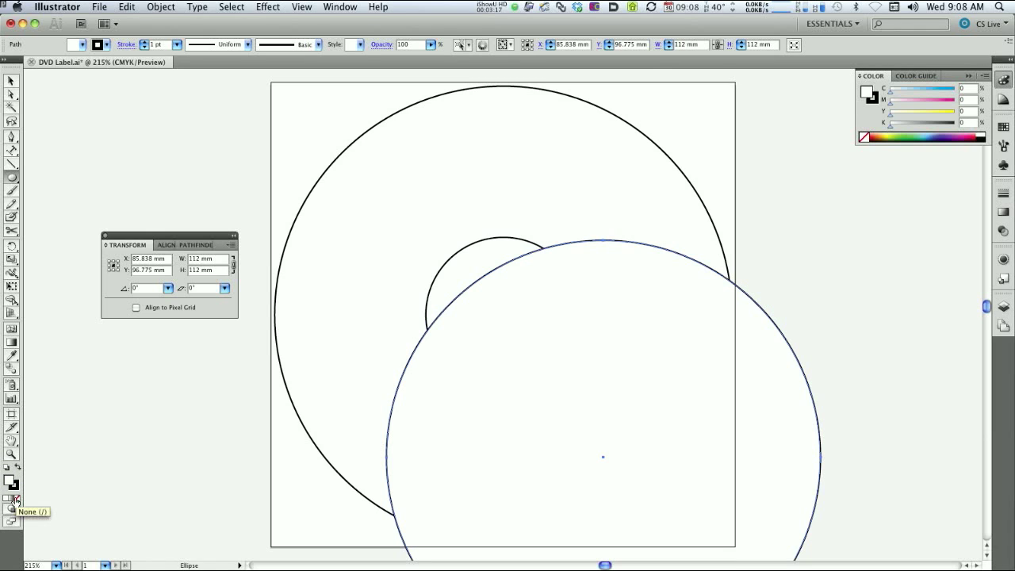
{"action": "left_click", "coordinate": [15, 500]}
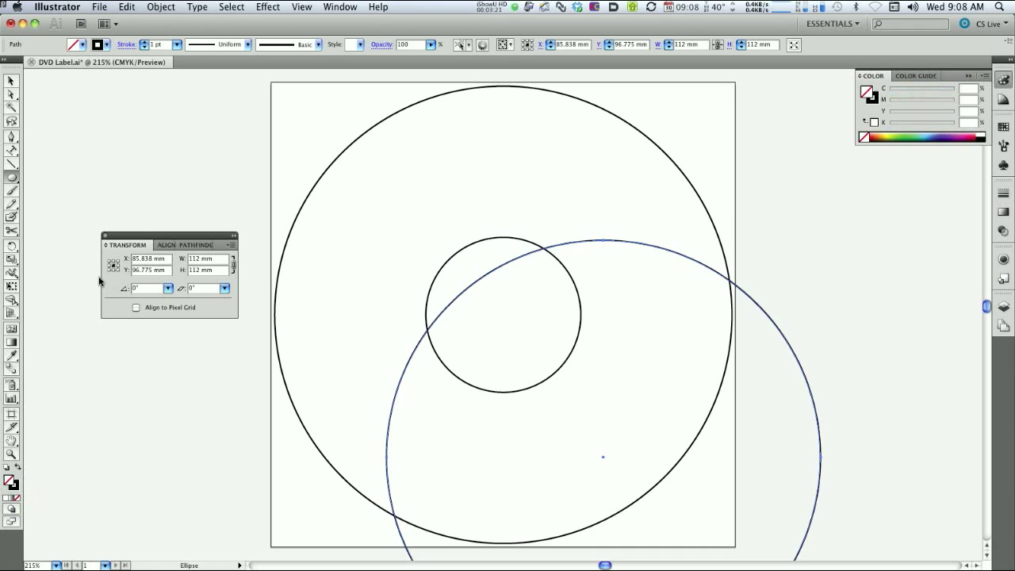
Centre the 112 mm circle on the artboard at X 60 mm and Y 60 mm
{"action": "triple_click", "coordinate": [165, 259]}
{"action": "type", "text": "60"}
{"action": "key", "text": "Tab"}
{"action": "type", "text": "60"}
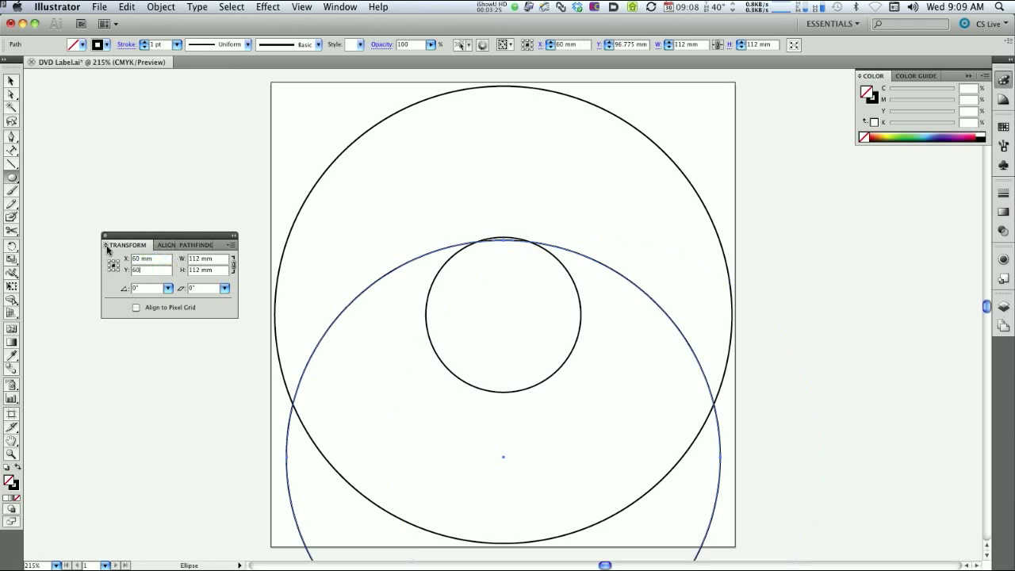
{"action": "key", "text": "Return"}
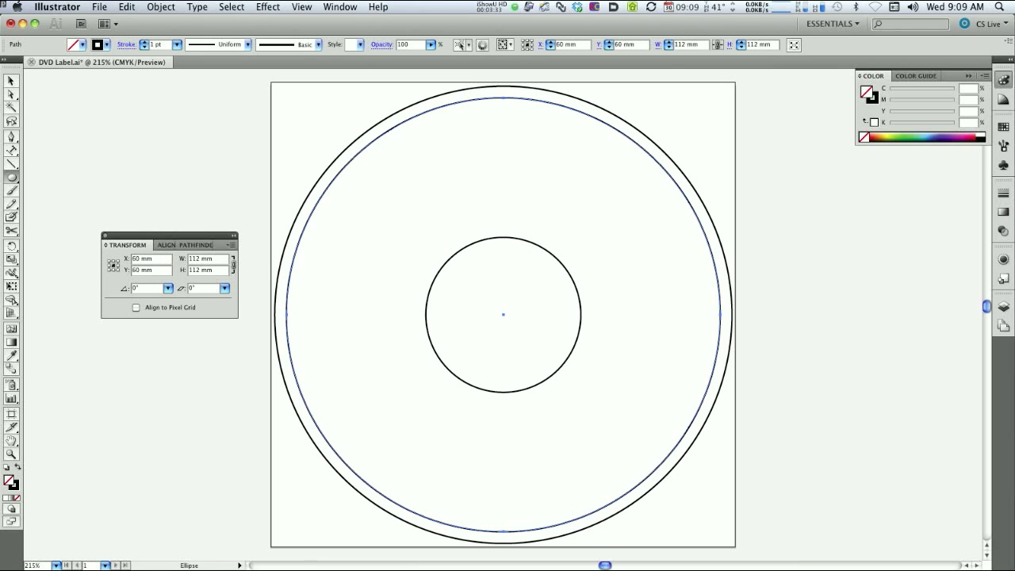
Create a fourth circle, 46 mm wide and 46 mm high, with the Ellipse tool
{"action": "left_click", "coordinate": [12, 179]}
{"action": "left_click", "coordinate": [510, 204]}
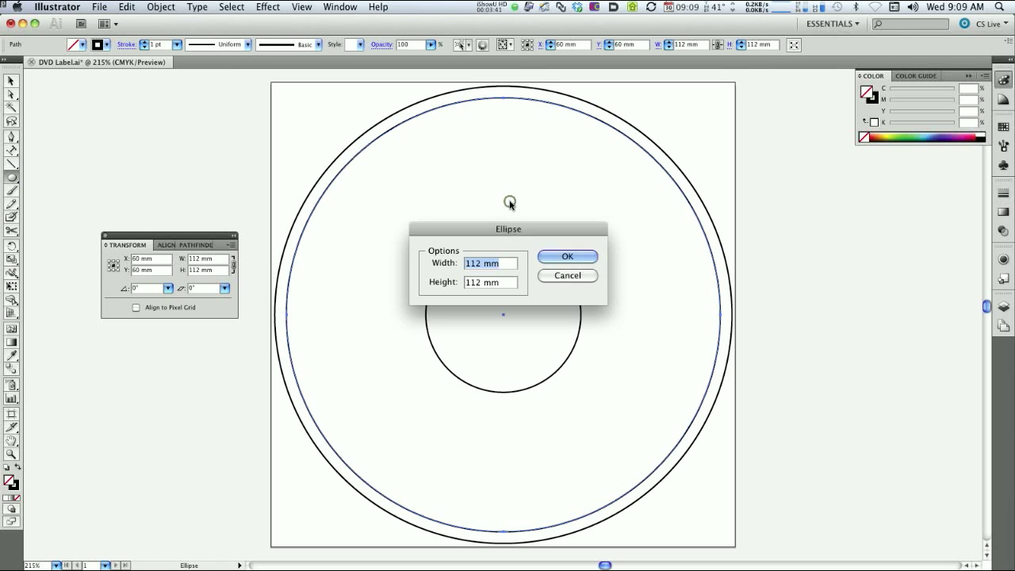
{"action": "type", "text": "46"}
{"action": "key", "text": "Tab"}
{"action": "type", "text": "46"}
{"action": "key", "text": "Return"}
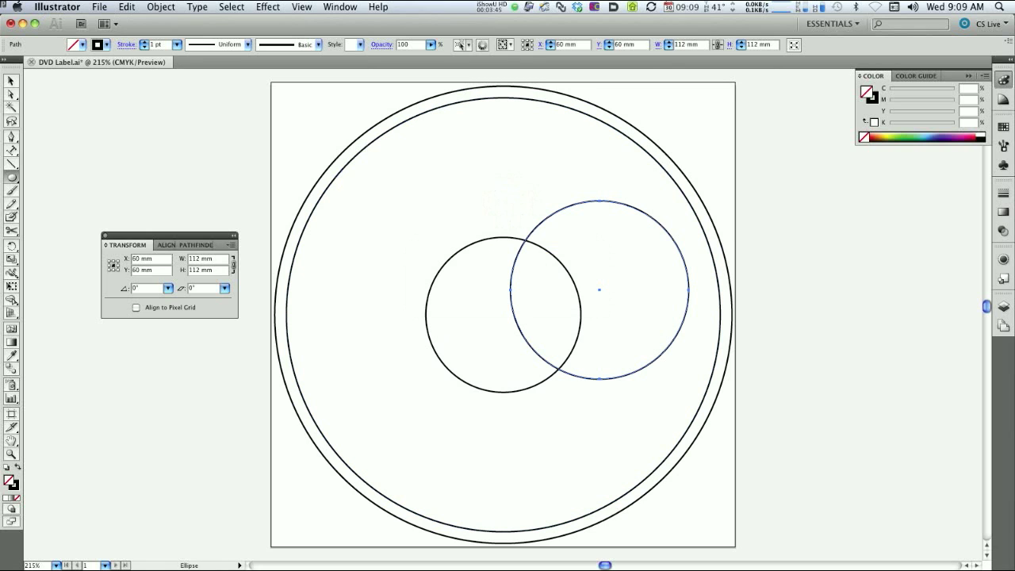
Centre the 46 mm circle on the artboard at X 60 mm and Y 60 mm
{"action": "double_click", "coordinate": [163, 259]}
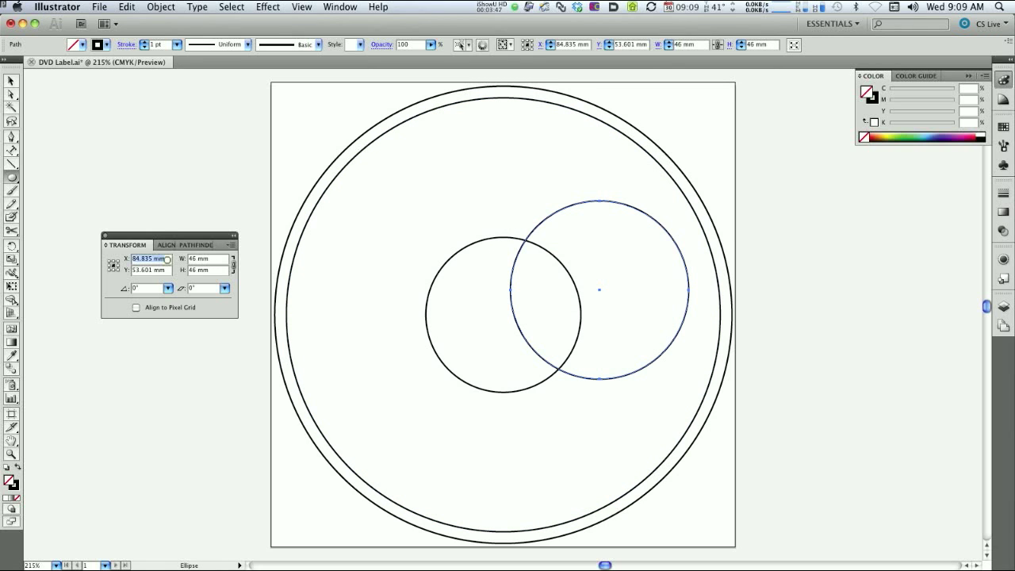
{"action": "type", "text": "60"}
{"action": "key", "text": "Tab"}
{"action": "type", "text": "6"}
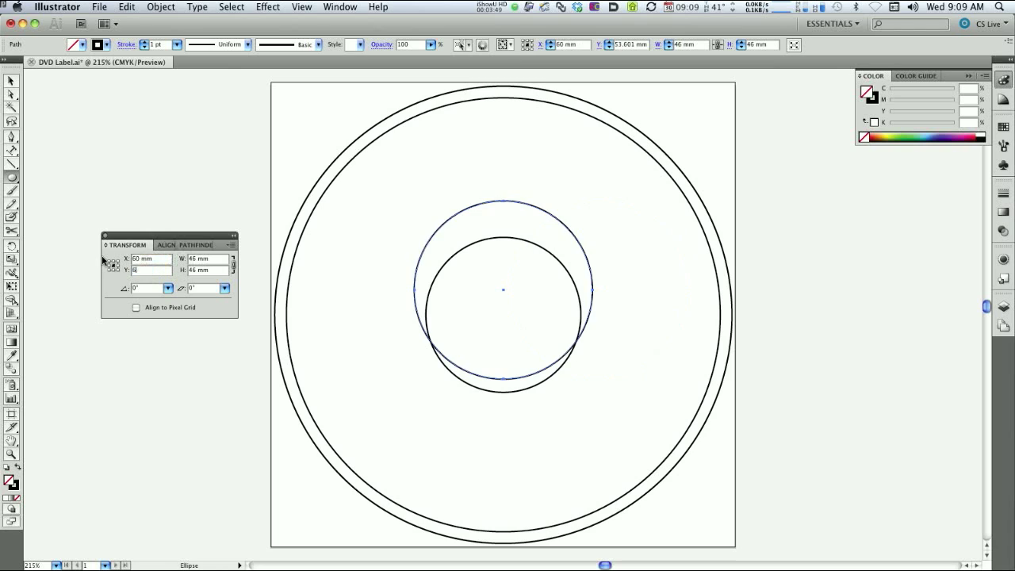
{"action": "type", "text": "0"}
{"action": "key", "text": "Return"}
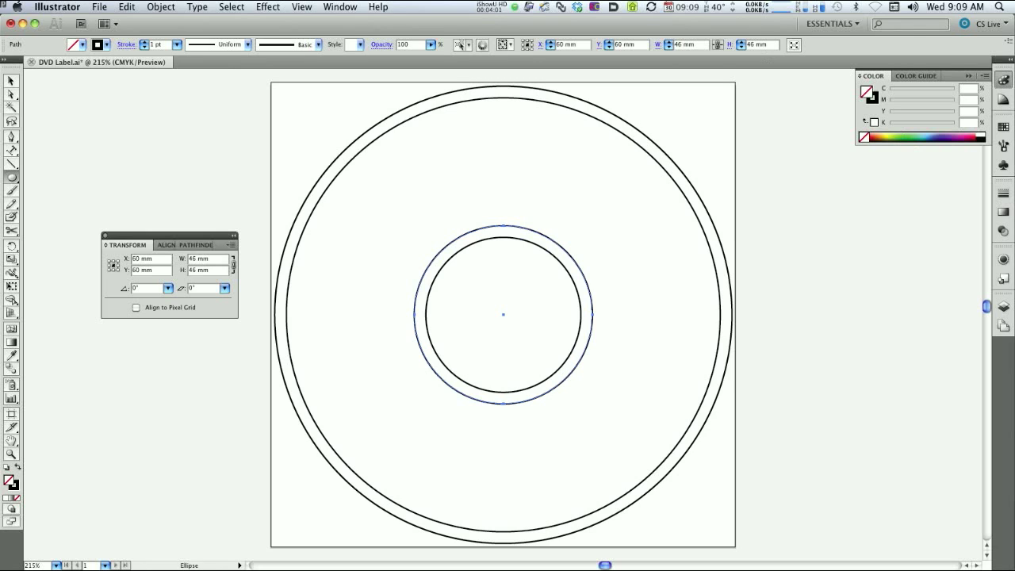
Lock the Template layer and add a new layer named Images above it
{"action": "key", "text": "F7"}
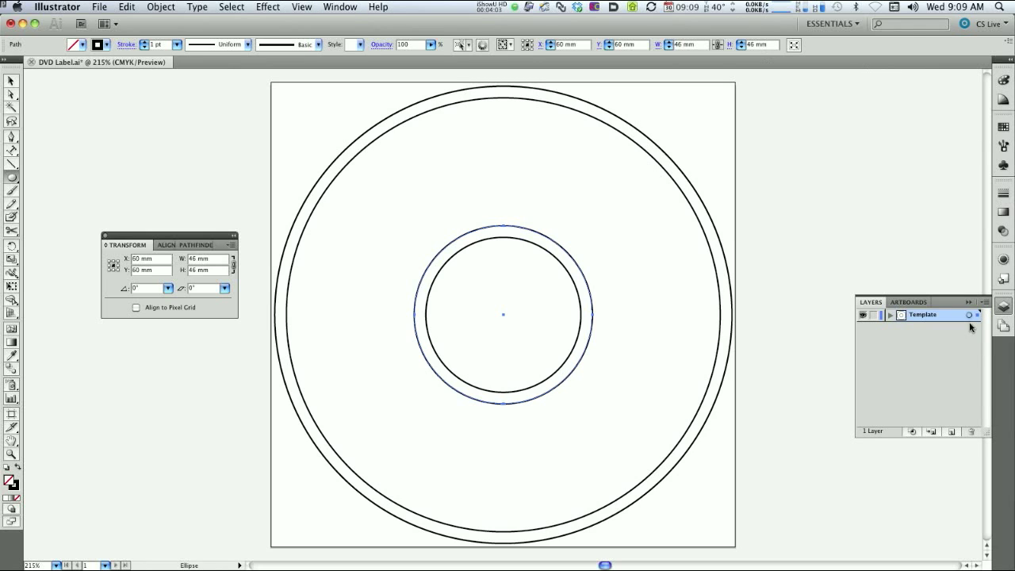
{"action": "left_click", "coordinate": [873, 316]}
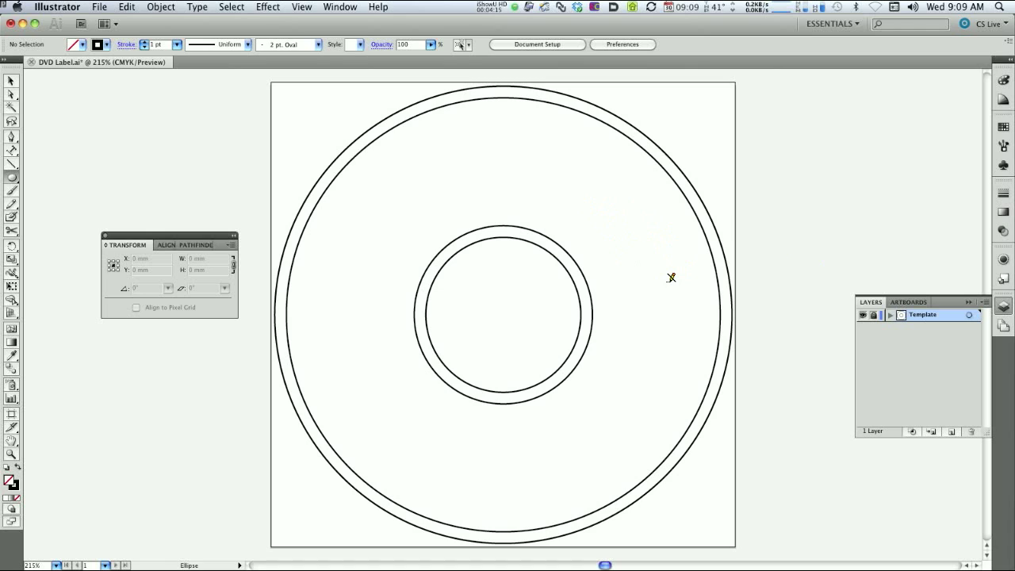
{"action": "left_click", "coordinate": [949, 432]}
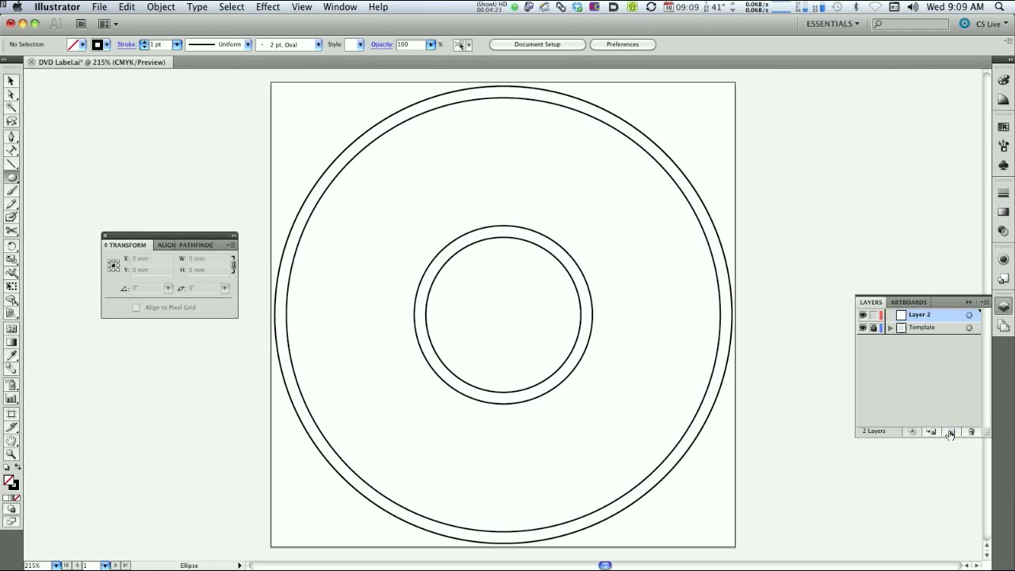
{"action": "double_click", "coordinate": [916, 316]}
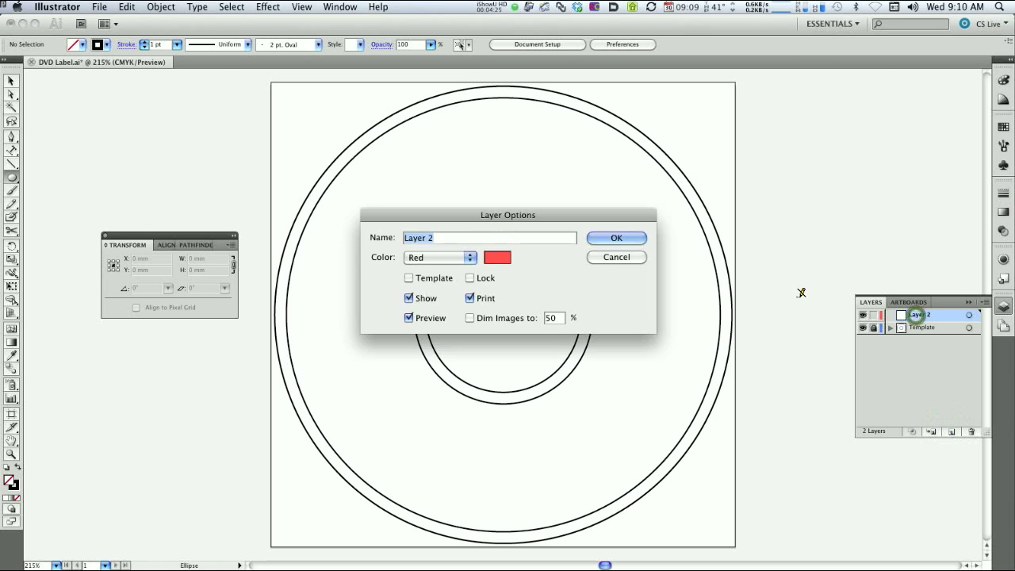
{"action": "type", "text": "Images"}
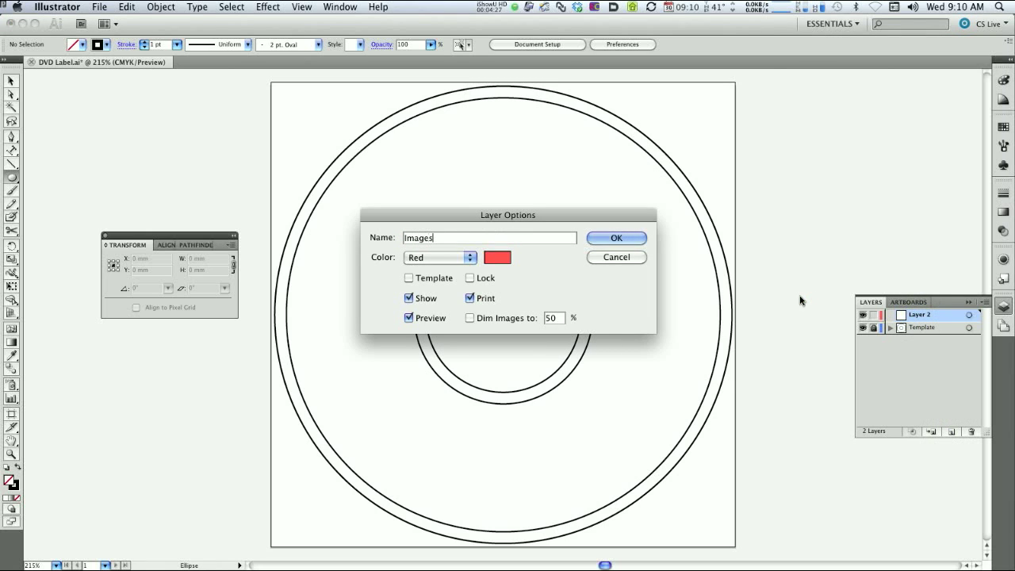
{"action": "key", "text": "Return"}
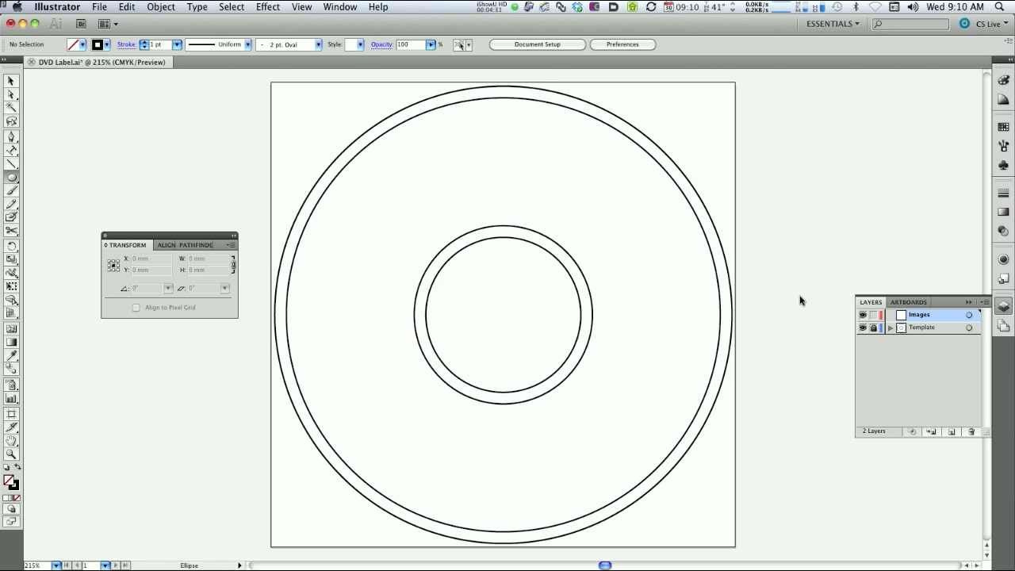
Save the label document, and switch to Photoshop to open Pelicans_RGB.jpg from the DVD Label Video Tutorial folder
{"action": "left_click", "coordinate": [91, 6]}
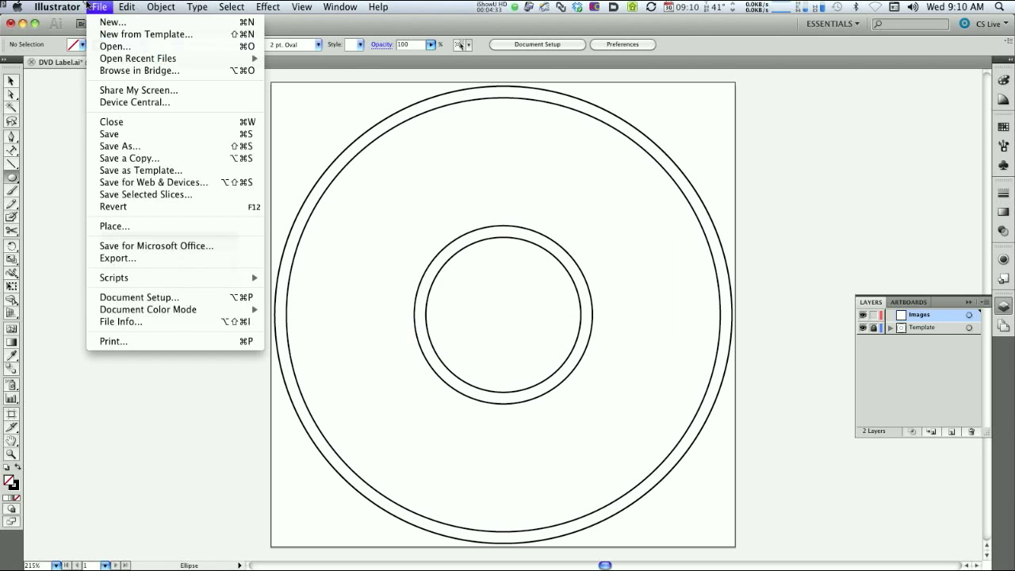
{"action": "left_click", "coordinate": [108, 134]}
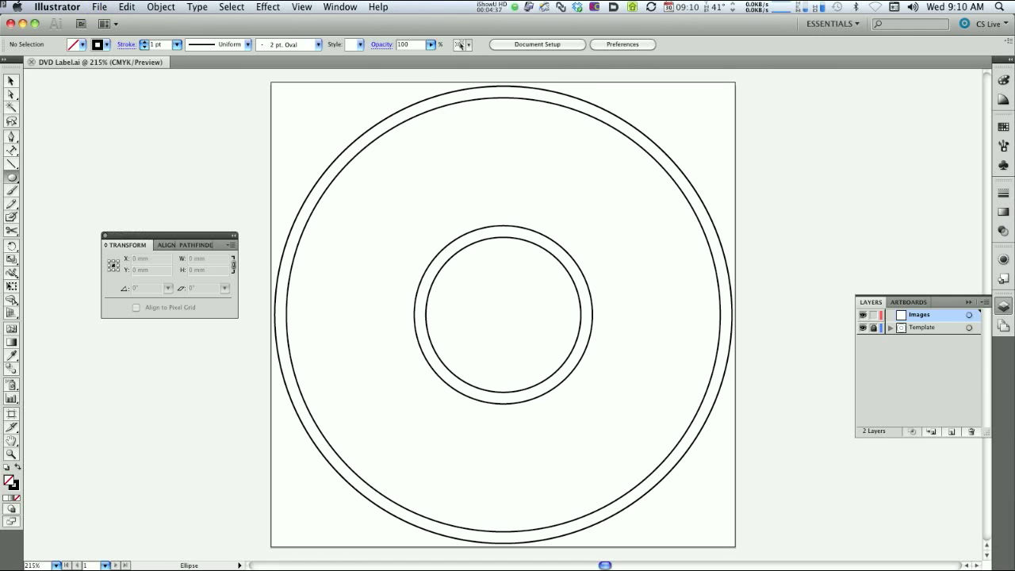
{"action": "key", "text": "super+Tab"}
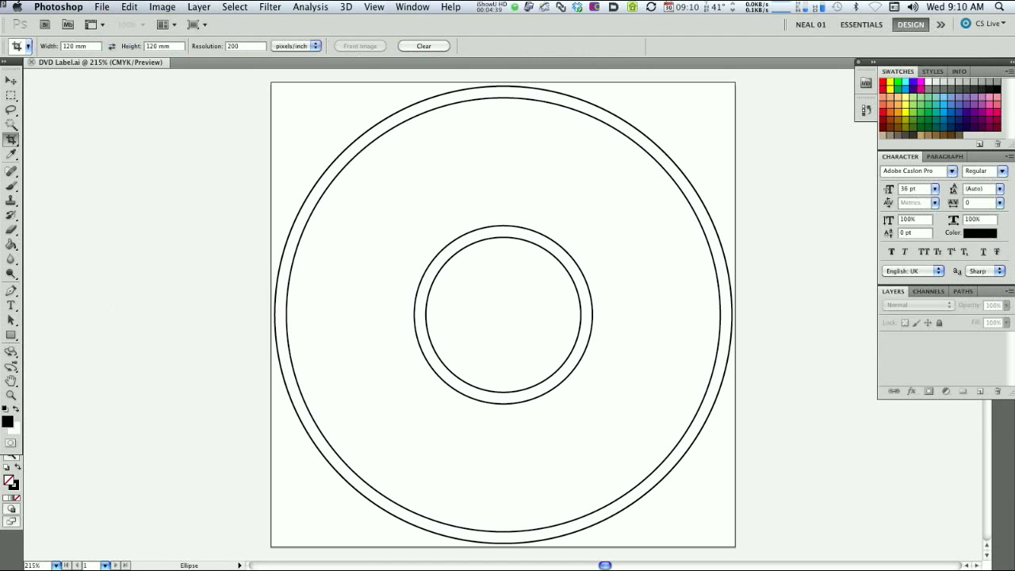
{"action": "left_click", "coordinate": [101, 6]}
{"action": "left_click", "coordinate": [108, 35]}
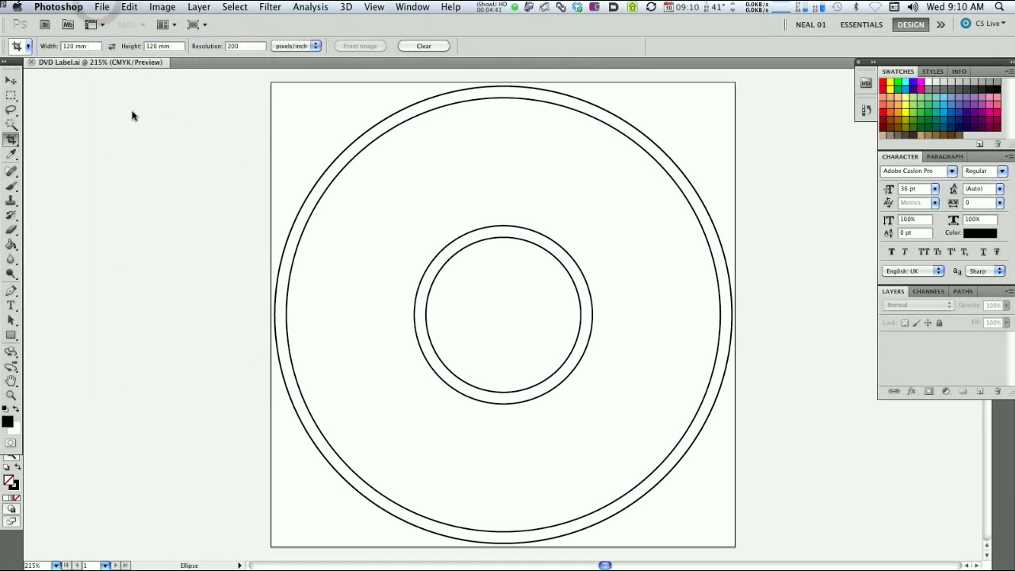
{"action": "left_click", "coordinate": [620, 305]}
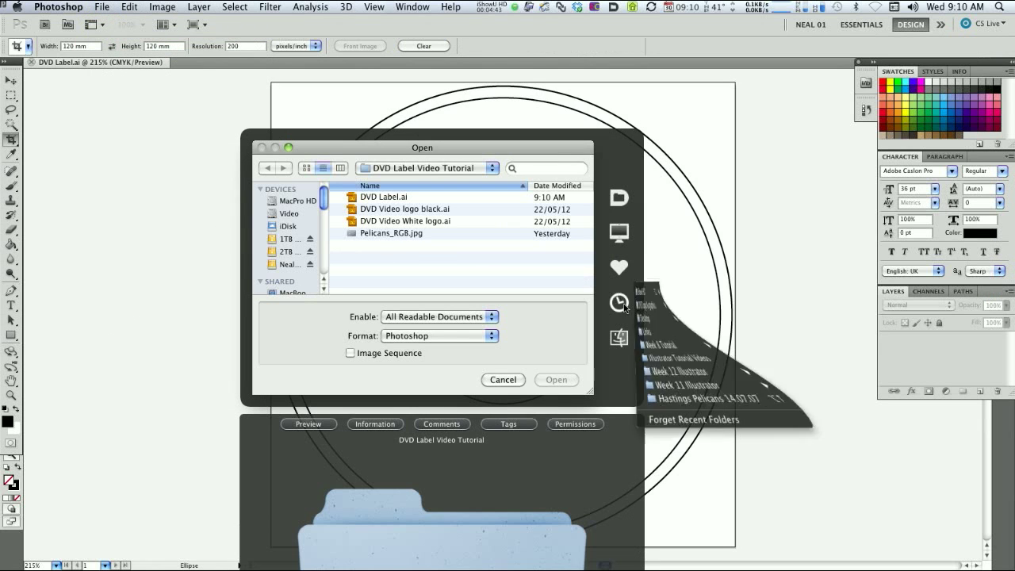
{"action": "left_click", "coordinate": [692, 292]}
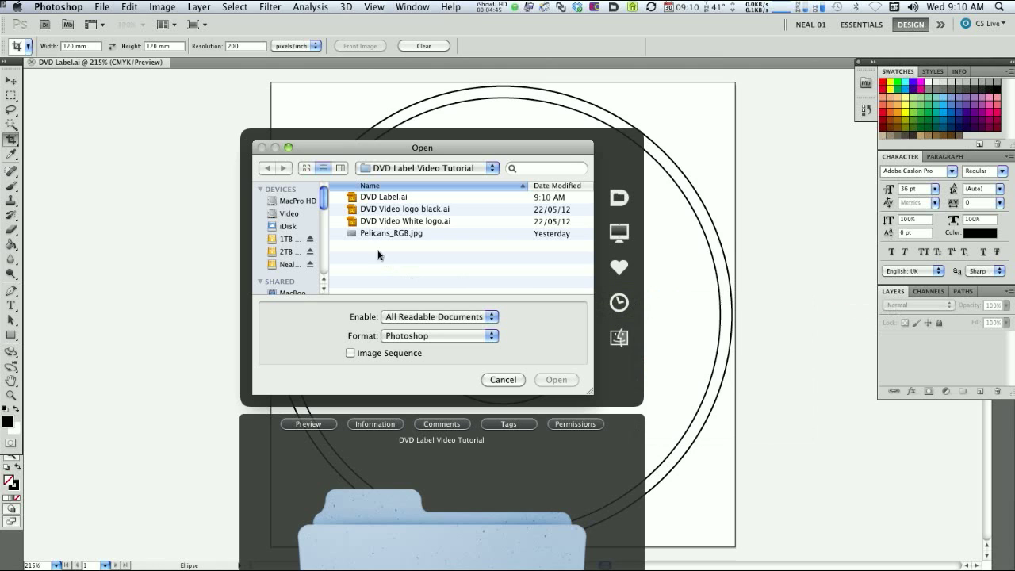
{"action": "left_click", "coordinate": [375, 234]}
{"action": "left_click", "coordinate": [558, 380]}
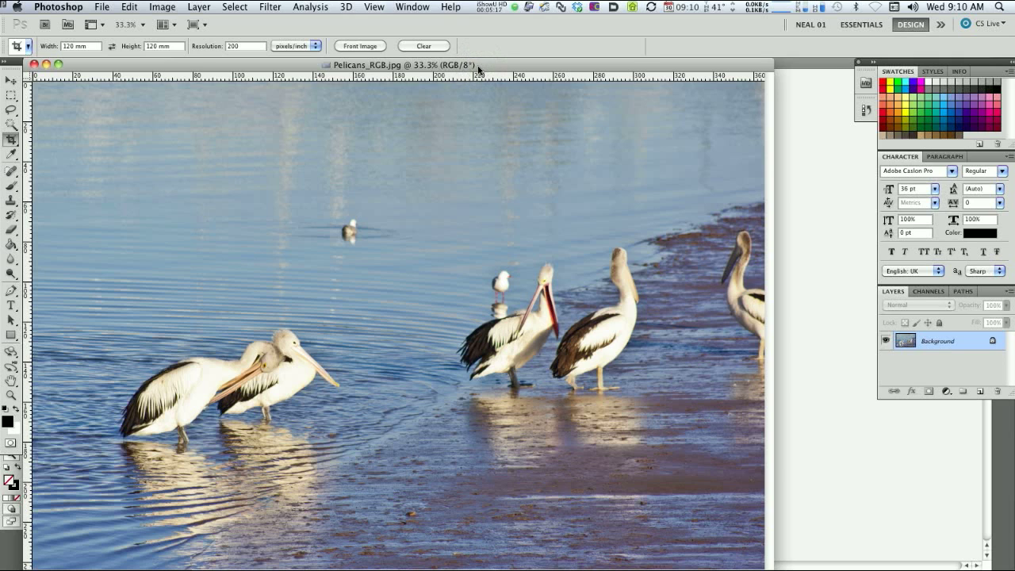
Check the pelican photo's pixel dimensions and resolution in Image Size, leaving the dialog without changes
{"action": "left_click", "coordinate": [161, 6]}
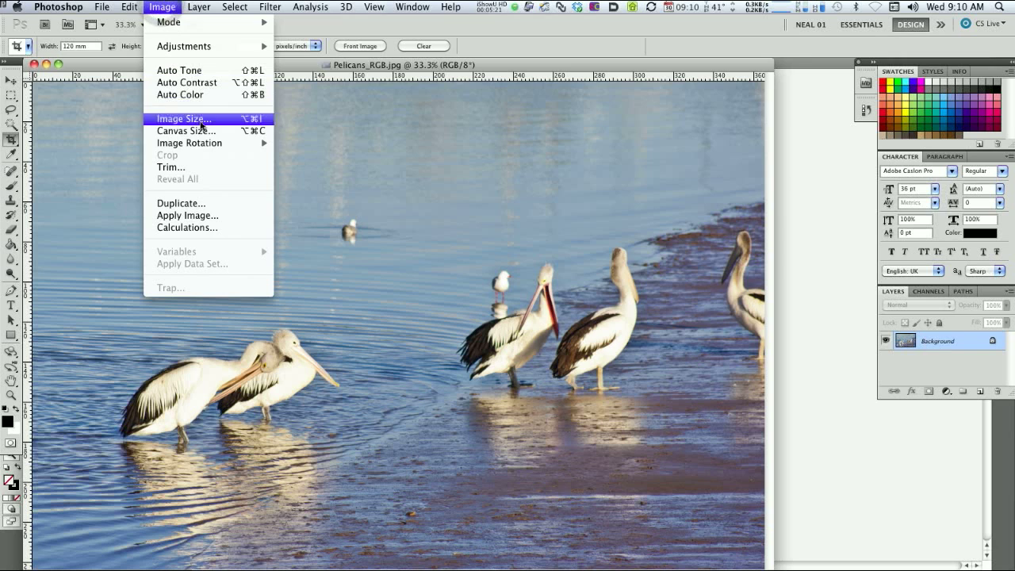
{"action": "left_click", "coordinate": [186, 119]}
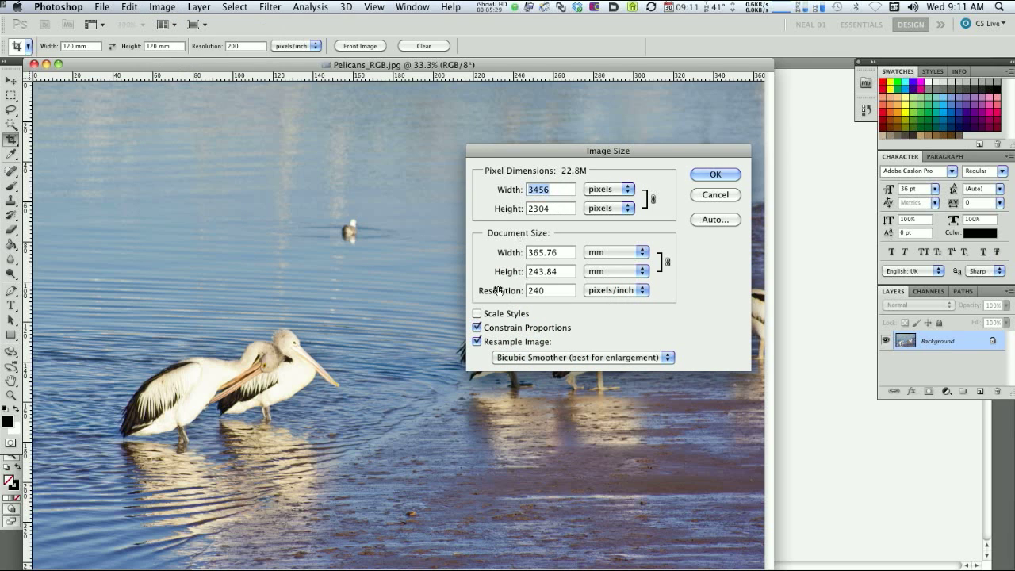
{"action": "double_click", "coordinate": [548, 291]}
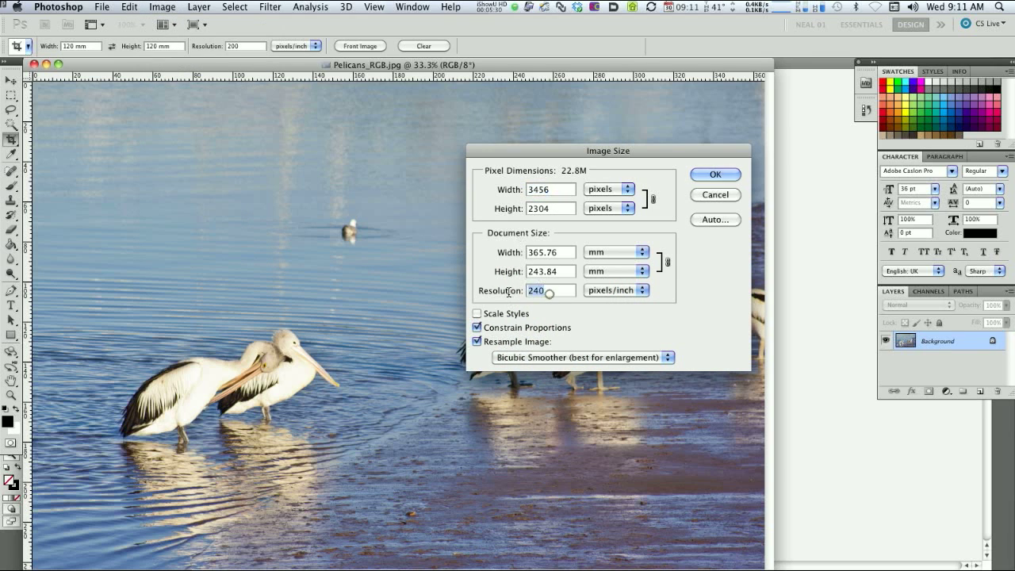
{"action": "double_click", "coordinate": [552, 190]}
{"action": "double_click", "coordinate": [553, 208]}
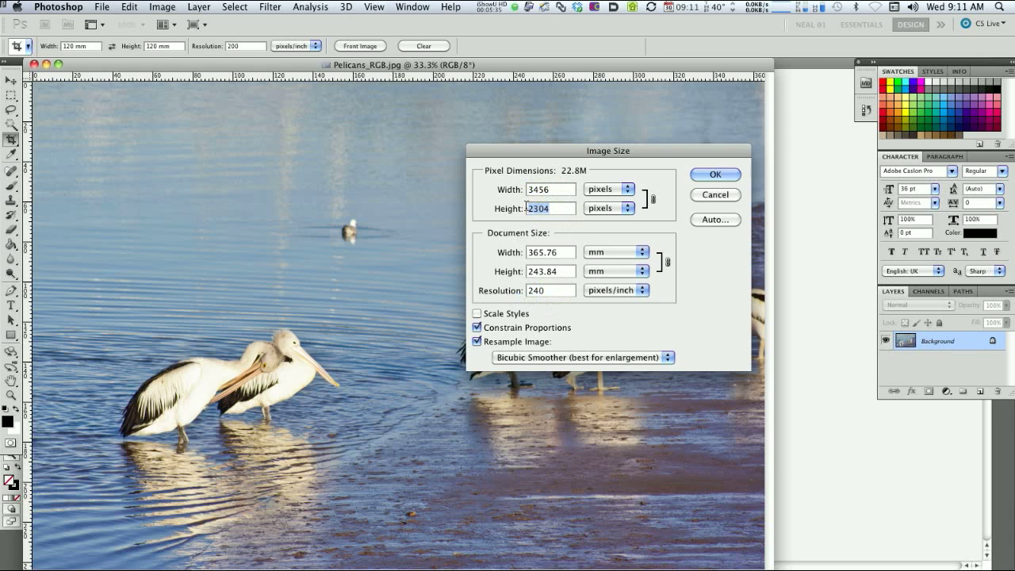
{"action": "double_click", "coordinate": [563, 192]}
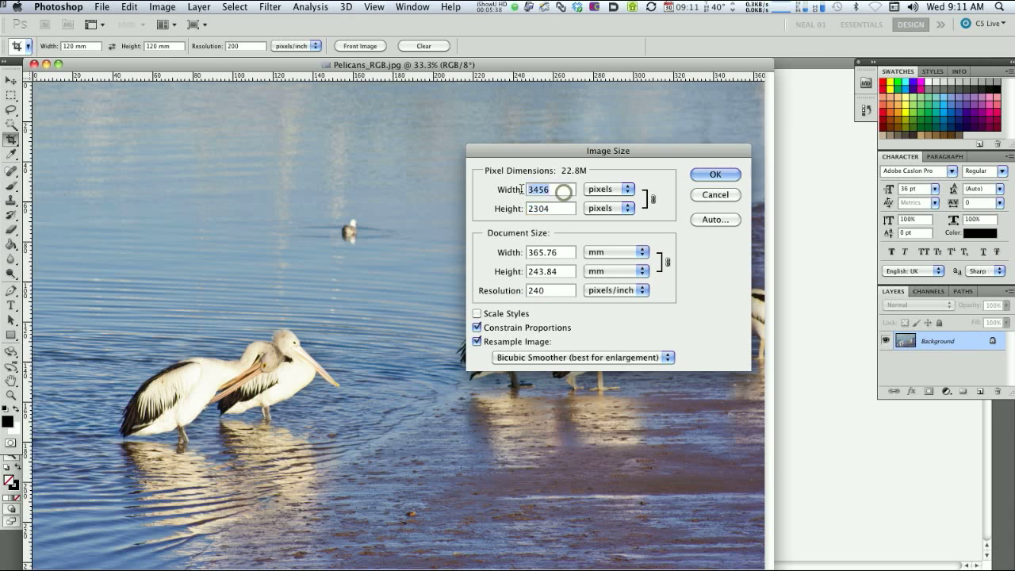
{"action": "left_click", "coordinate": [712, 194]}
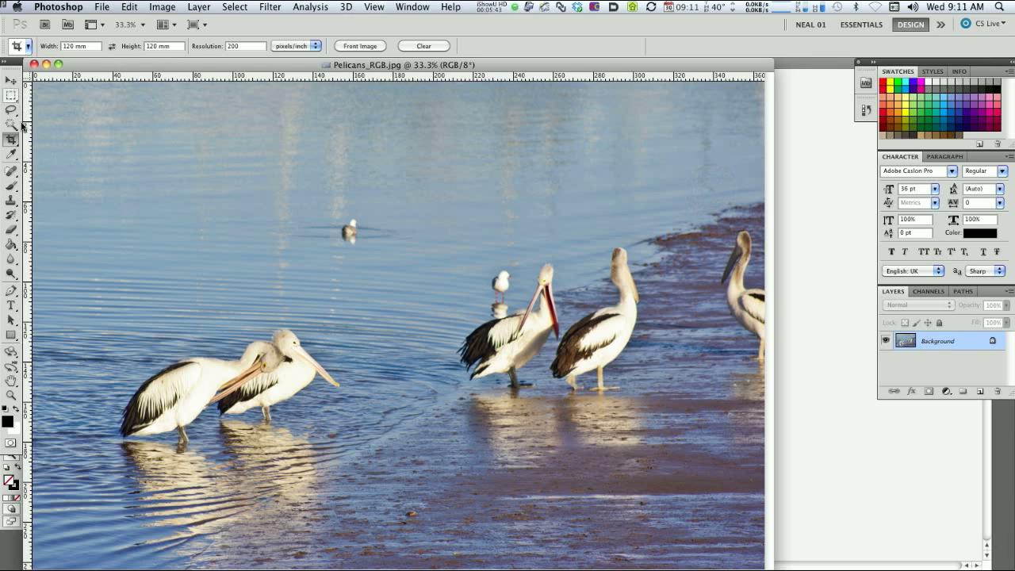
Review the Crop tool's width, height, resolution and resolution unit settings
{"action": "left_click", "coordinate": [93, 44]}
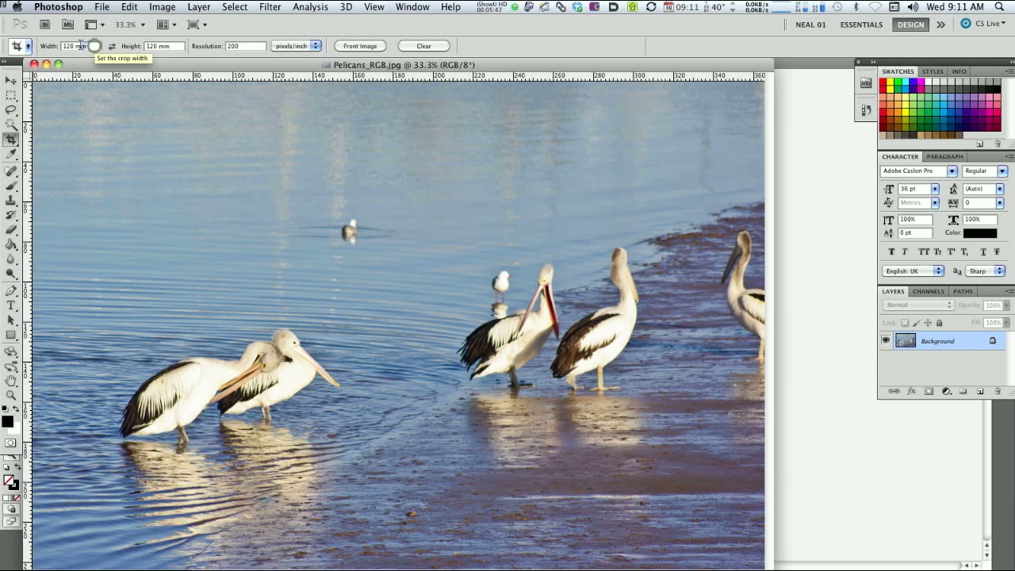
{"action": "left_click_drag", "start_coordinate": [70, 45], "coordinate": [58, 44]}
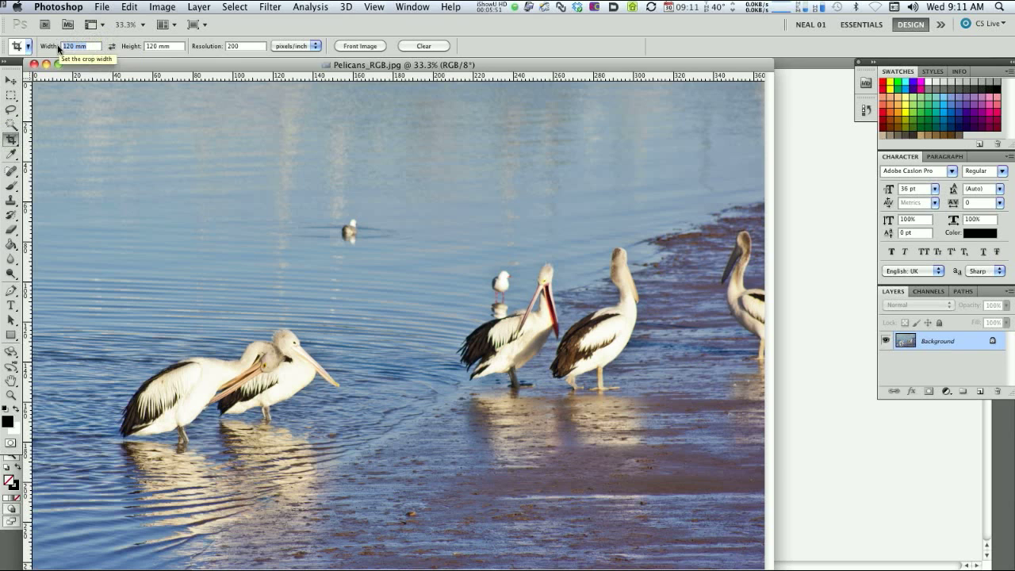
{"action": "left_click_drag", "start_coordinate": [176, 47], "coordinate": [144, 43]}
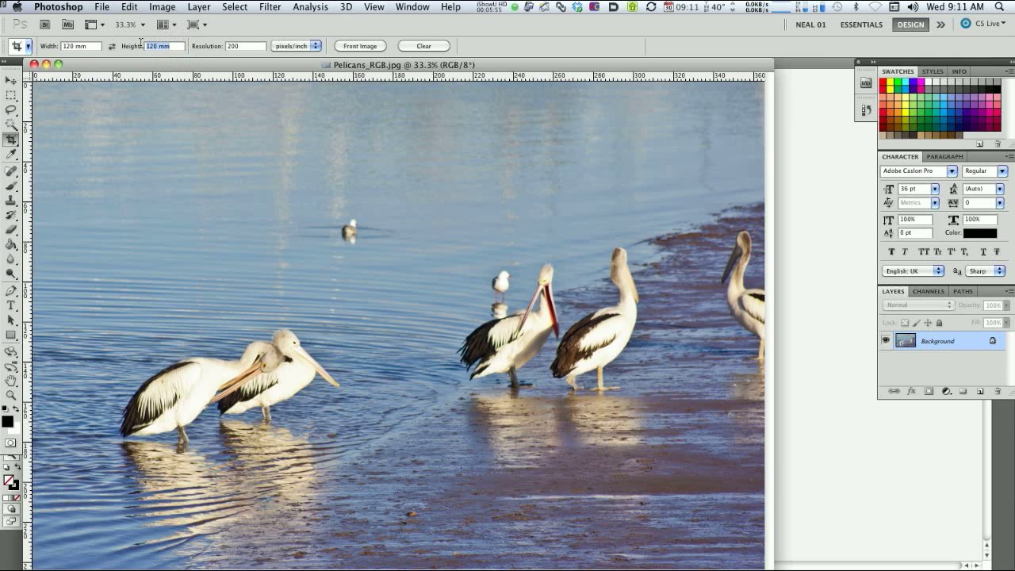
{"action": "left_click", "coordinate": [172, 45]}
{"action": "double_click", "coordinate": [242, 45]}
{"action": "left_click", "coordinate": [315, 46]}
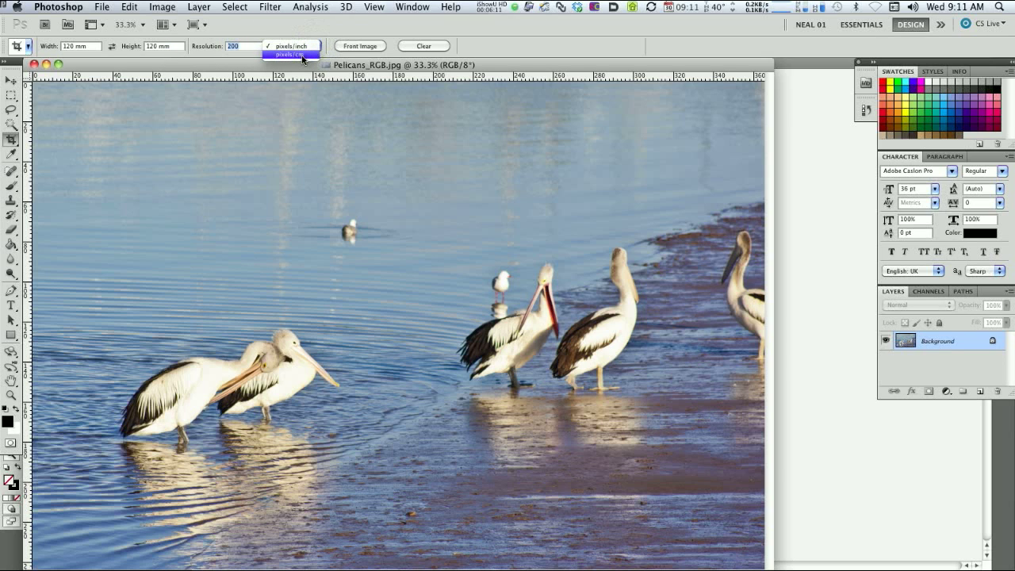
{"action": "left_click", "coordinate": [317, 46]}
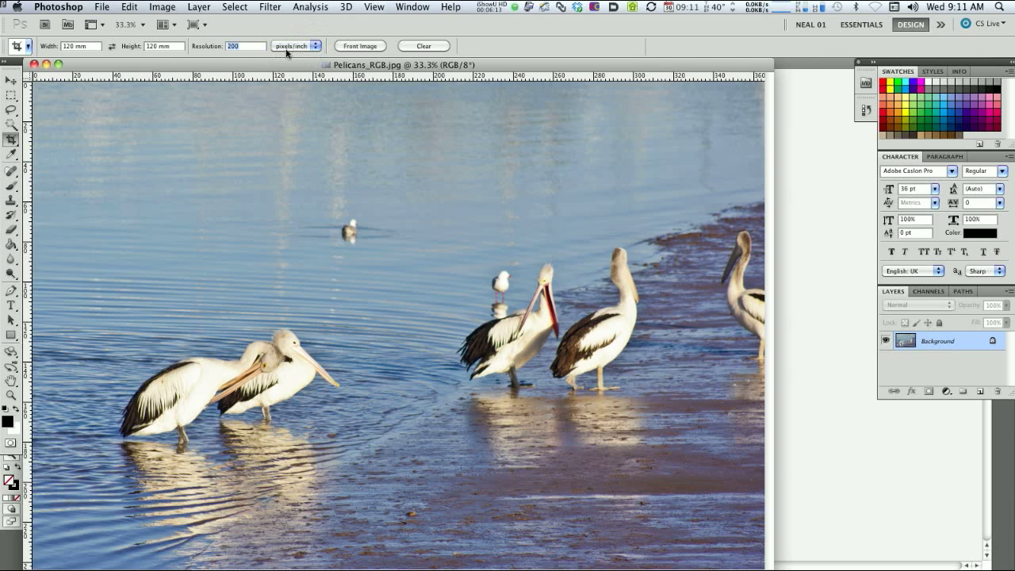
Crop the photo to 120 mm by 120 mm at 200 pixels/inch, framing the paired pelicans and the two nearest the shoreline
{"action": "left_click_drag", "start_coordinate": [186, 134], "coordinate": [737, 530]}
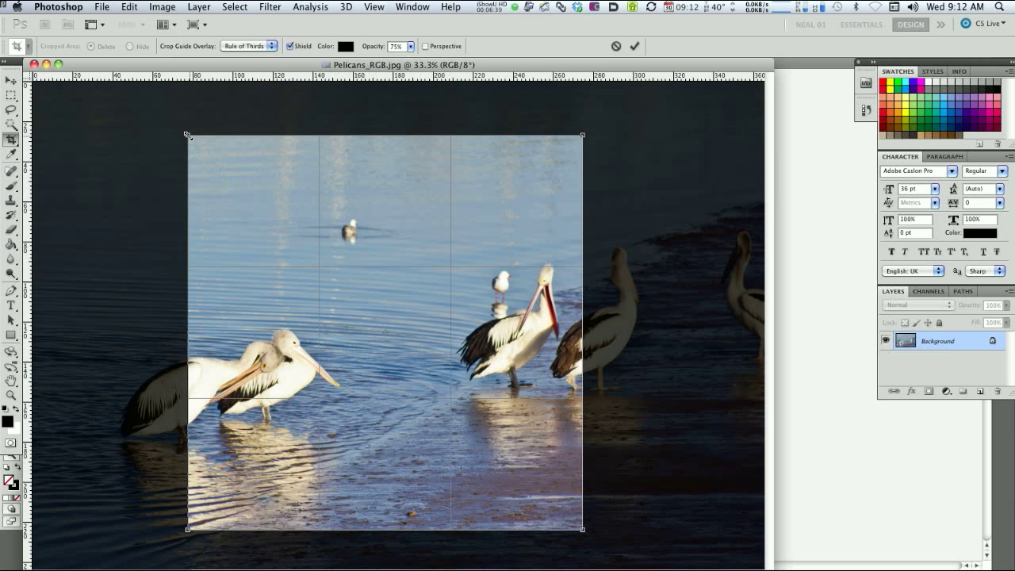
{"action": "left_click_drag", "start_coordinate": [188, 136], "coordinate": [131, 104]}
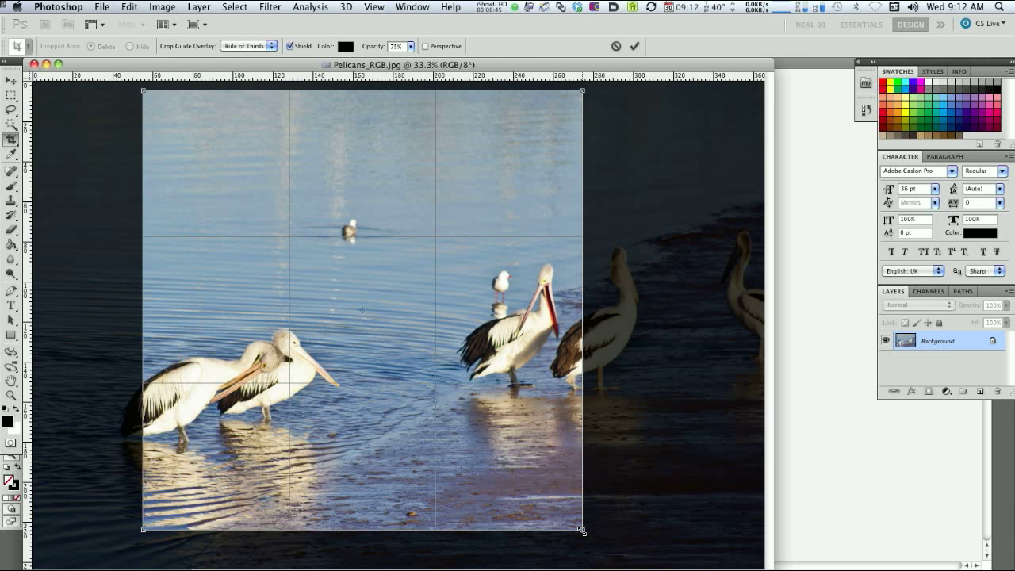
{"action": "left_click_drag", "start_coordinate": [582, 531], "coordinate": [635, 549]}
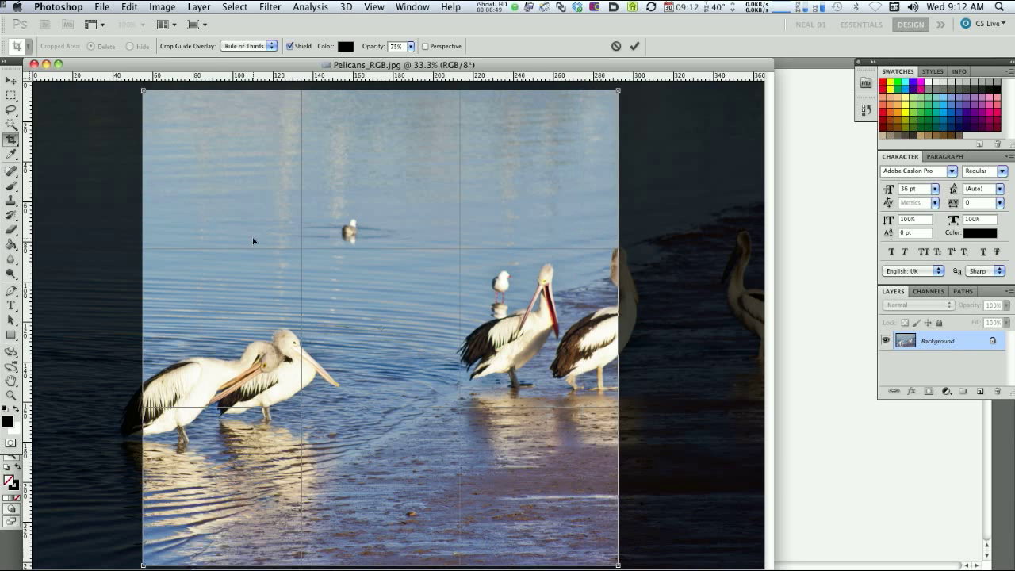
{"action": "left_click_drag", "start_coordinate": [340, 194], "coordinate": [357, 199]}
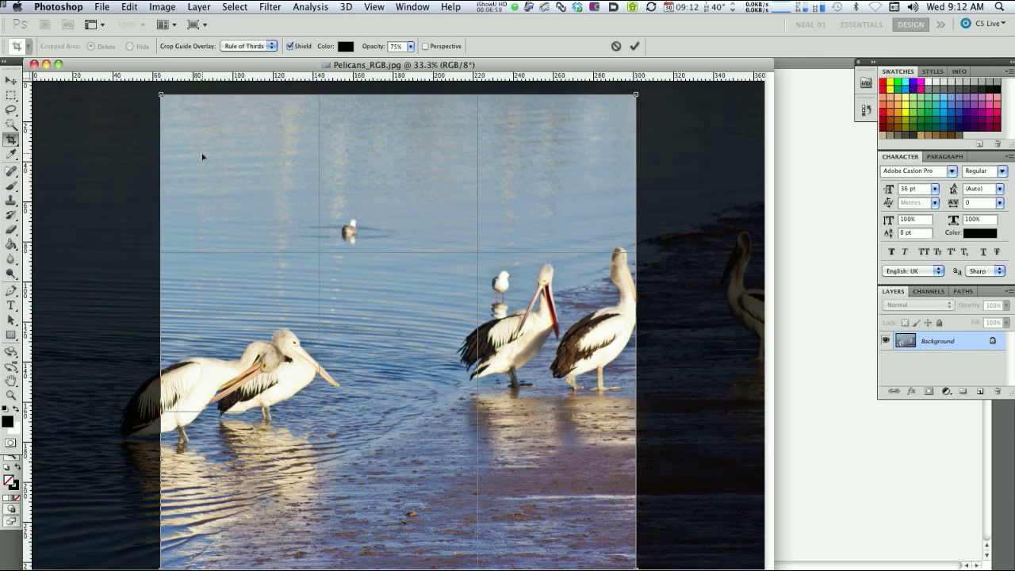
{"action": "key", "text": "Return"}
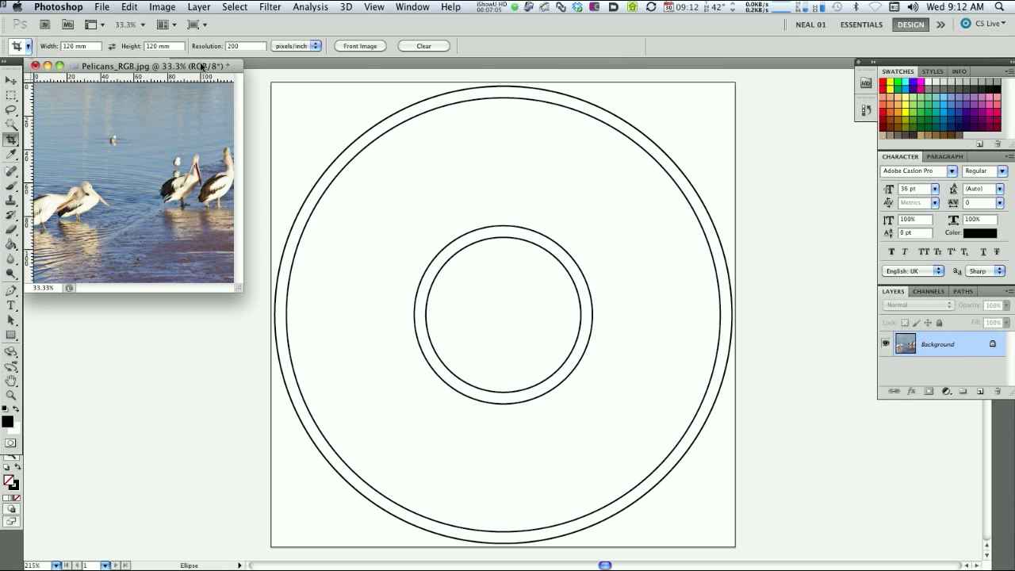
Convert the cropped pelican photo to CMYK Color mode, accepting the U.S. Web Coated (SWOP) v2 profile
{"action": "left_click", "coordinate": [164, 6]}
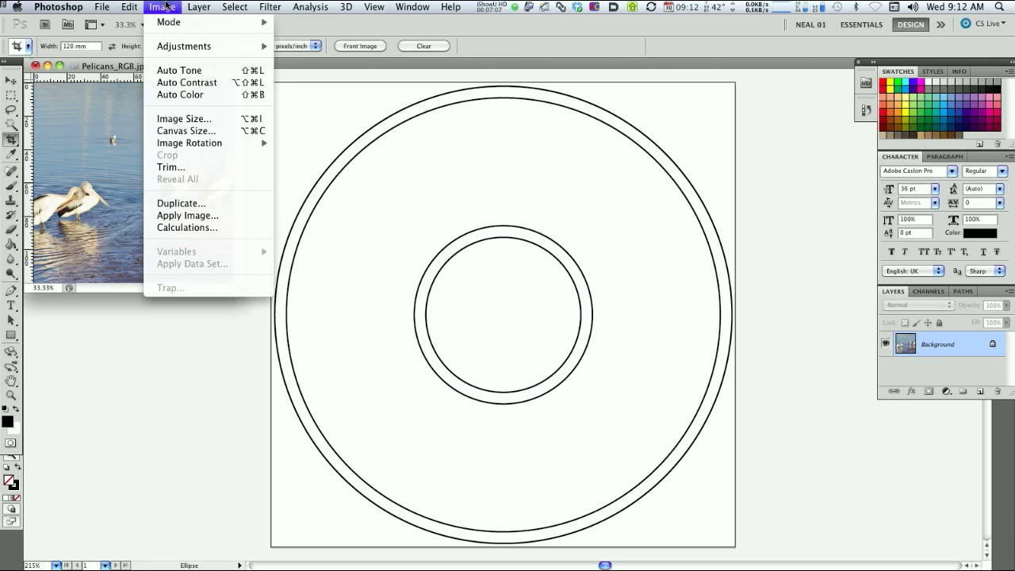
{"action": "mouse_move", "coordinate": [168, 28]}
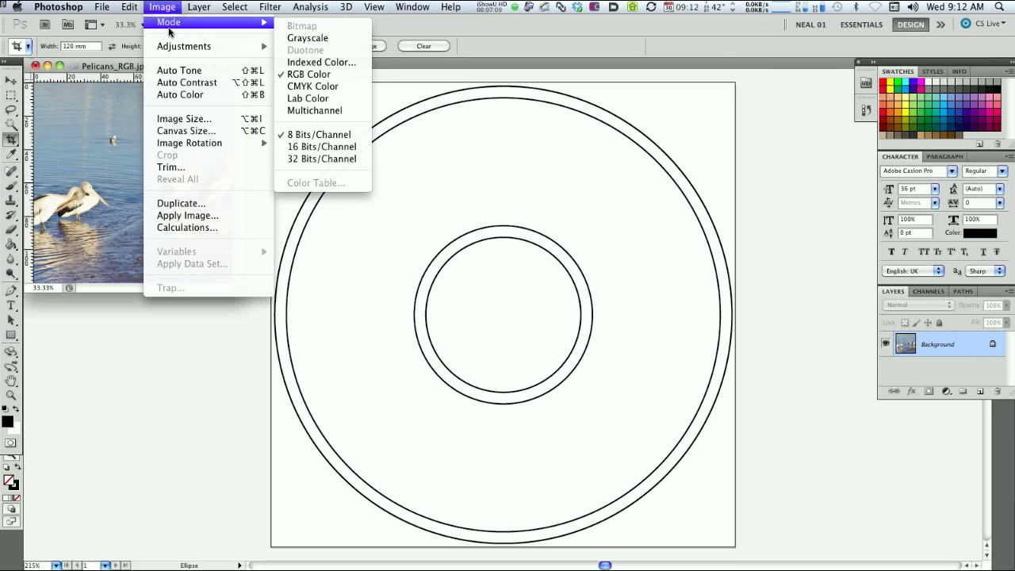
{"action": "left_click", "coordinate": [311, 88]}
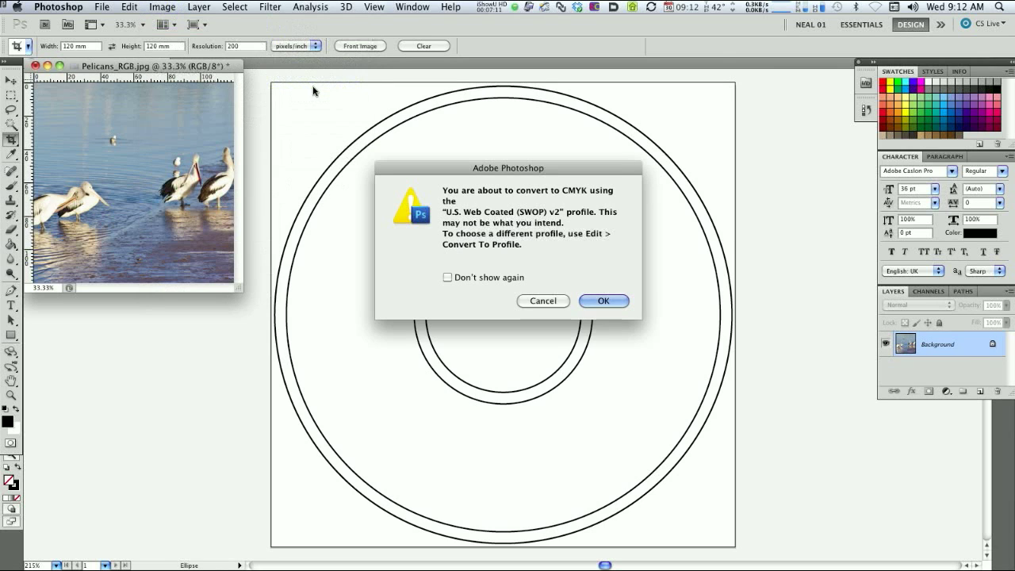
{"action": "left_click", "coordinate": [613, 303]}
Save the photo as a TIFF named Pelicans_CMYK.tif in the DVD Label Video Tutorial folder, with LZW compression and Macintosh byte order
{"action": "left_click", "coordinate": [131, 8]}
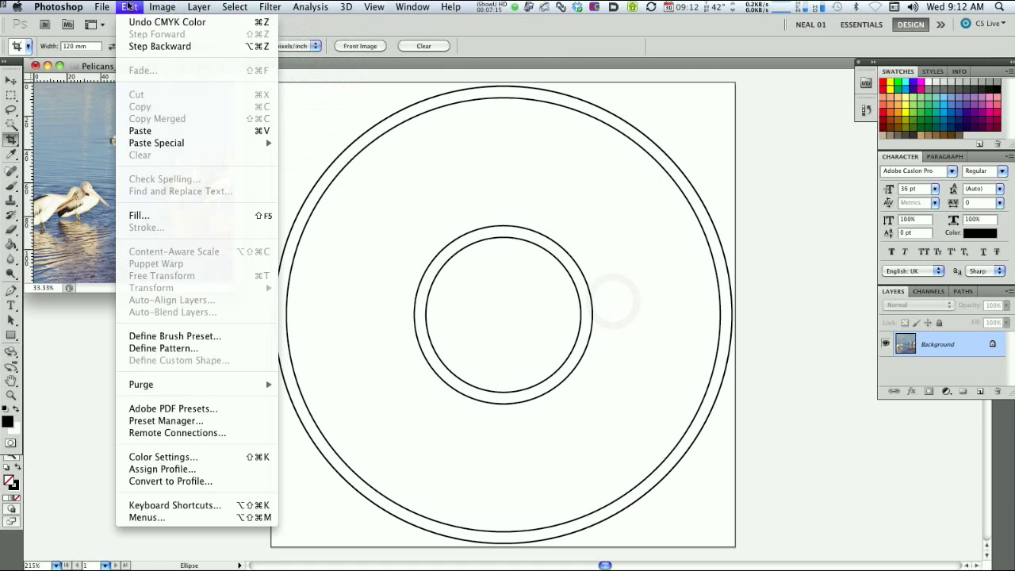
{"action": "mouse_move", "coordinate": [102, 7]}
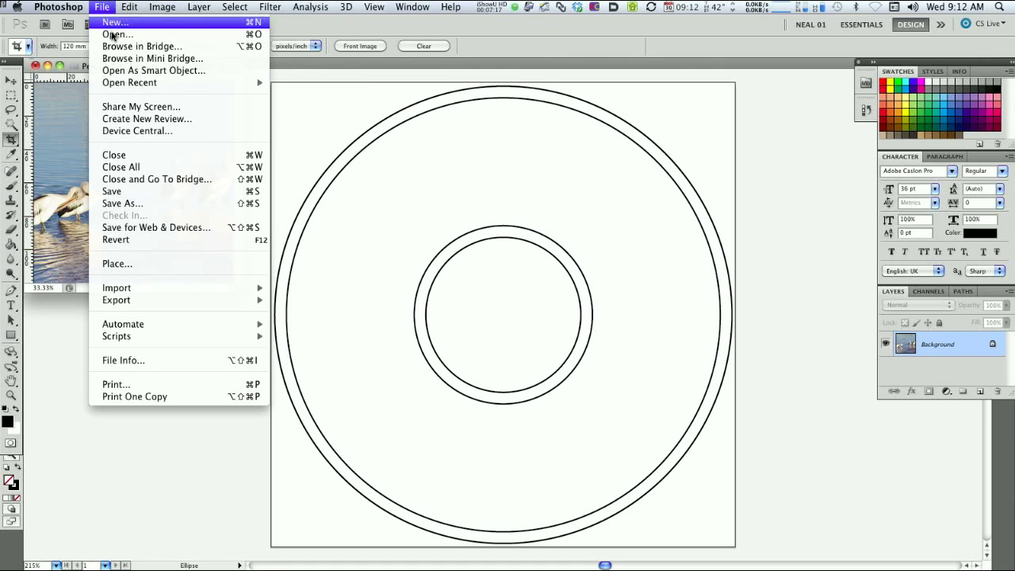
{"action": "left_click", "coordinate": [131, 203]}
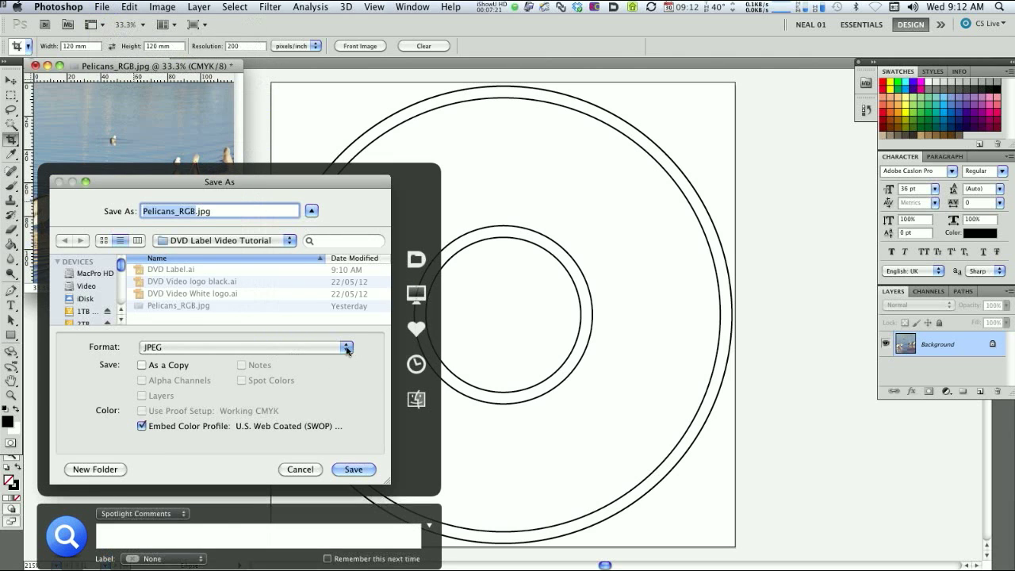
{"action": "left_click", "coordinate": [348, 349]}
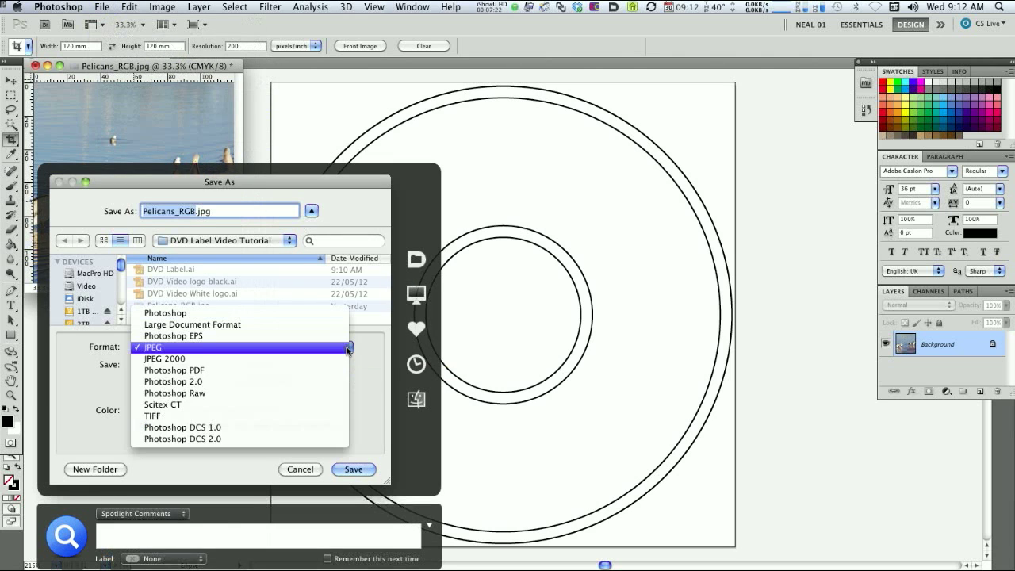
{"action": "left_click", "coordinate": [162, 417]}
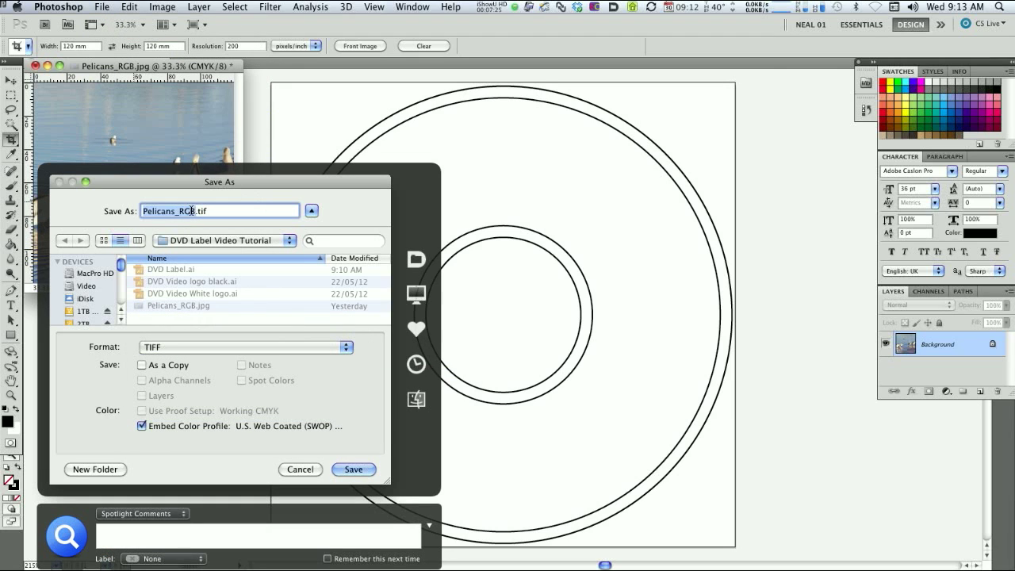
{"action": "left_click", "coordinate": [192, 211]}
{"action": "key", "text": "BackSpace"}
{"action": "key", "text": "BackSpace"}
{"action": "key", "text": "BackSpace"}
{"action": "type", "text": "CMYK"}
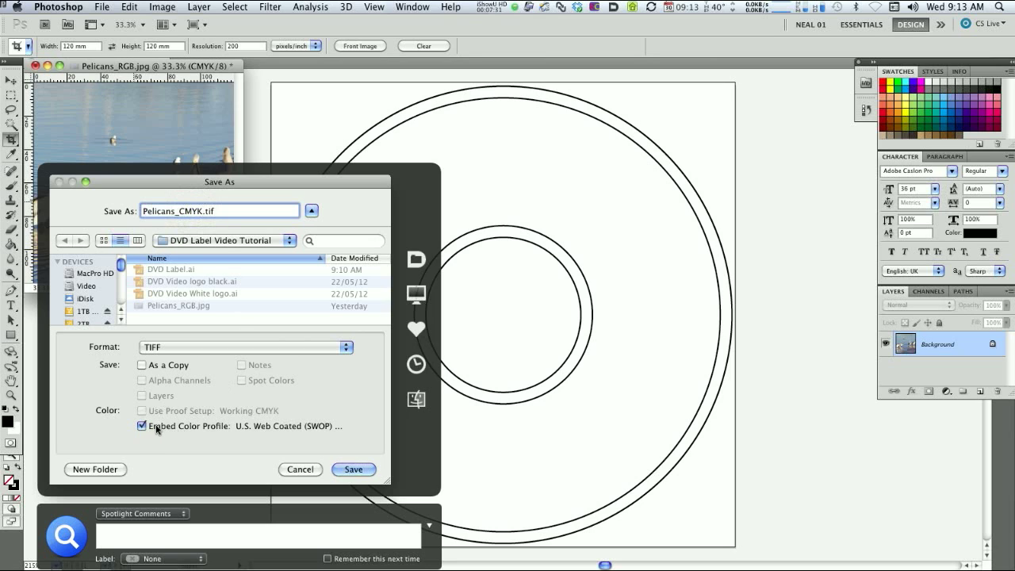
{"action": "left_click", "coordinate": [364, 473]}
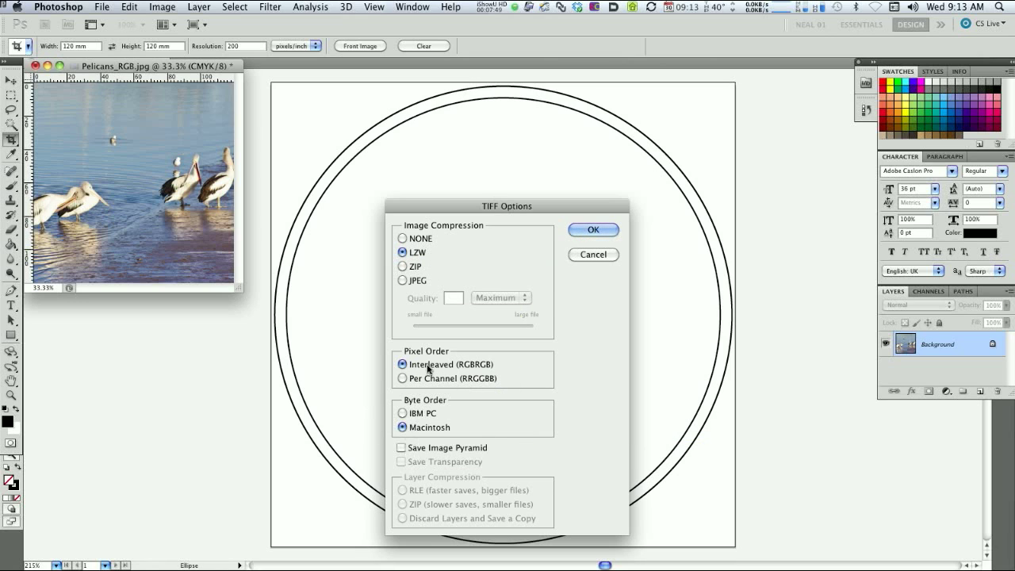
{"action": "left_click", "coordinate": [589, 230]}
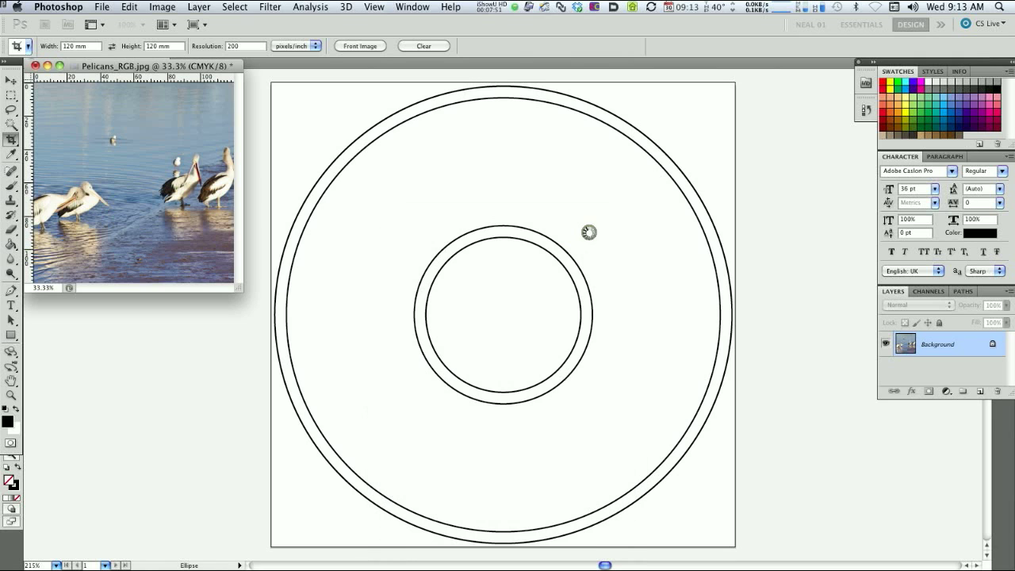
Switch to Illustrator and place Pelicans_CMYK.tif as a linked image on the Images layer
{"action": "left_click", "coordinate": [580, 219]}
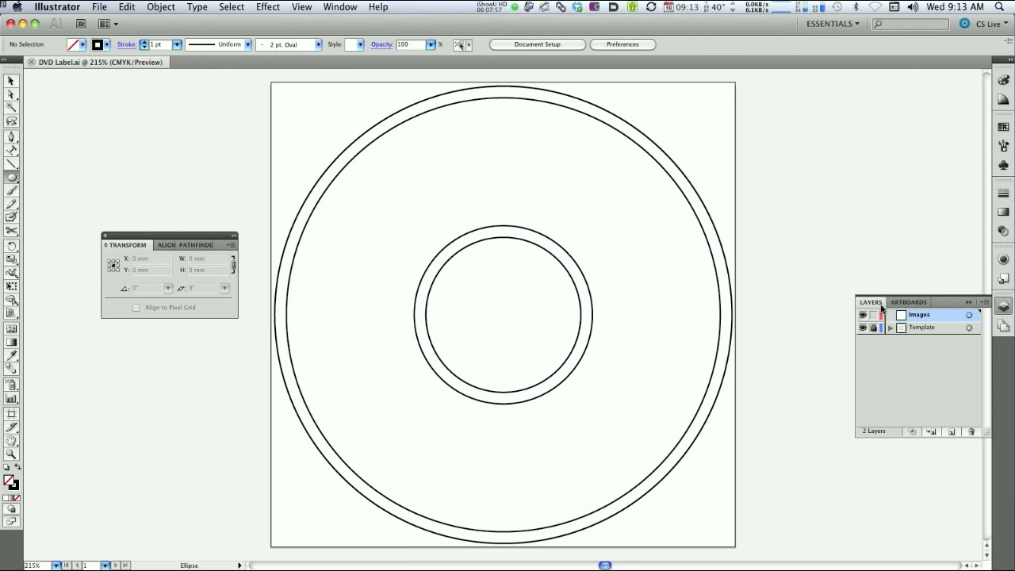
{"action": "left_click", "coordinate": [99, 8]}
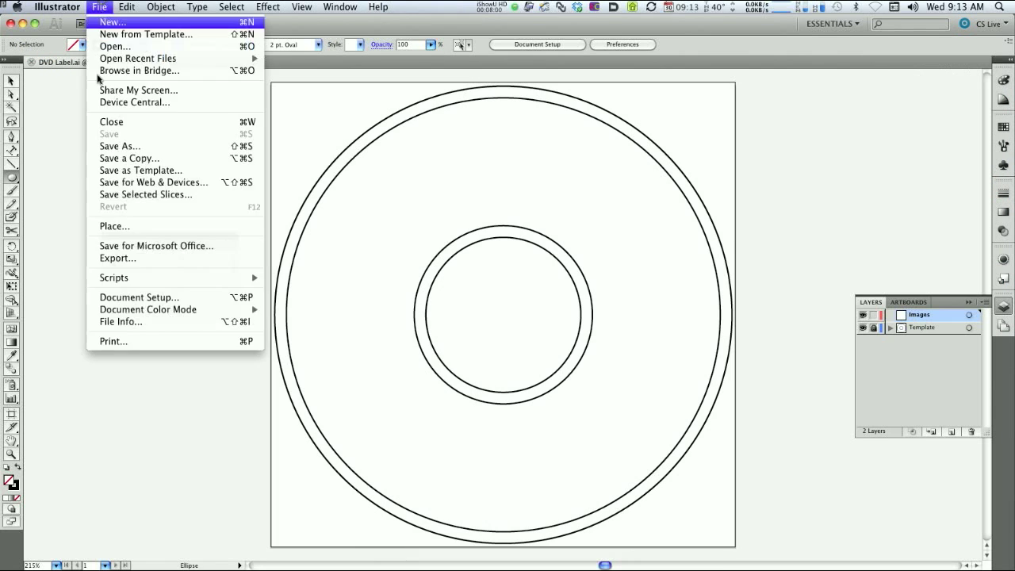
{"action": "left_click", "coordinate": [137, 228]}
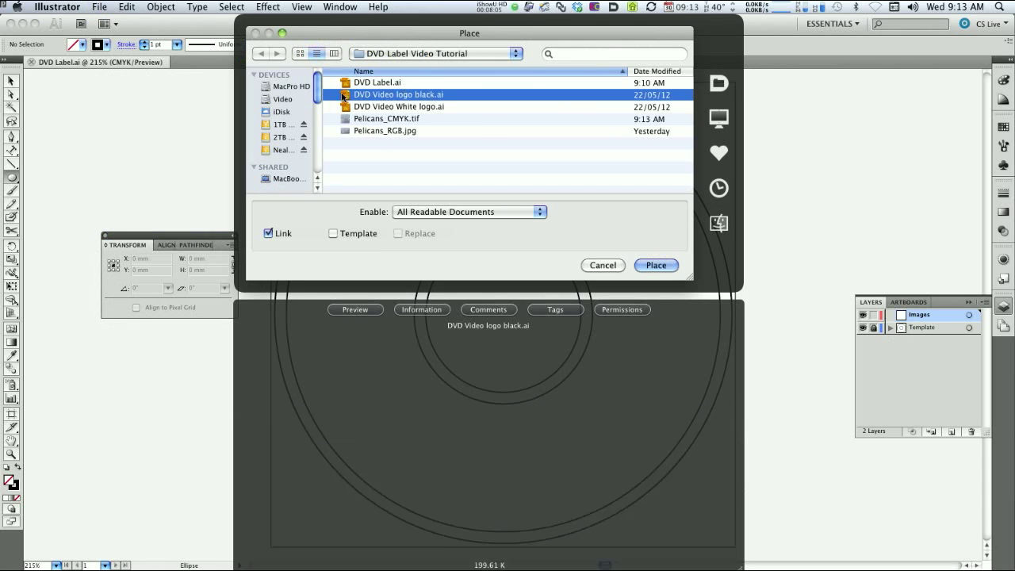
{"action": "left_click", "coordinate": [377, 119]}
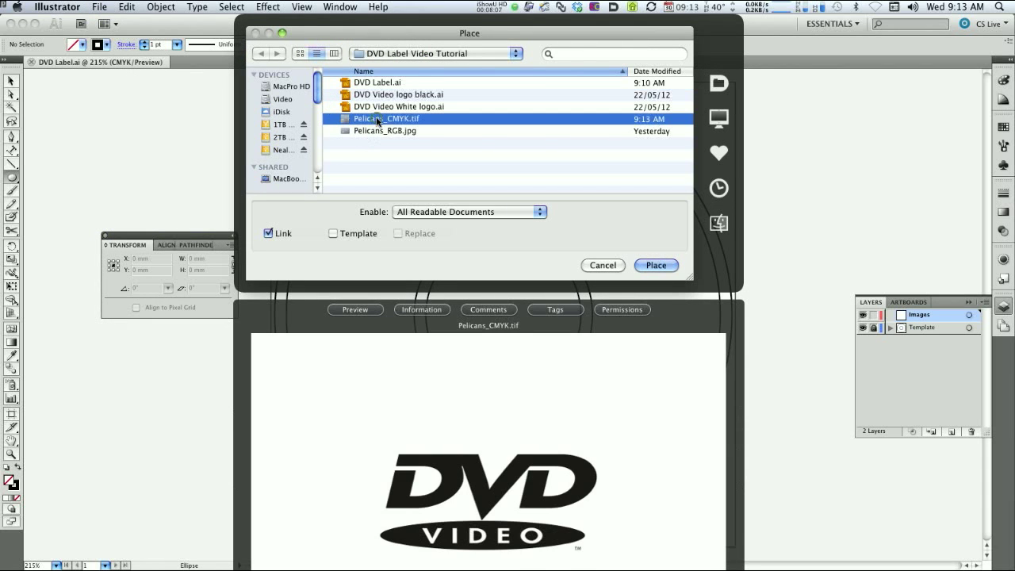
{"action": "left_click", "coordinate": [658, 265]}
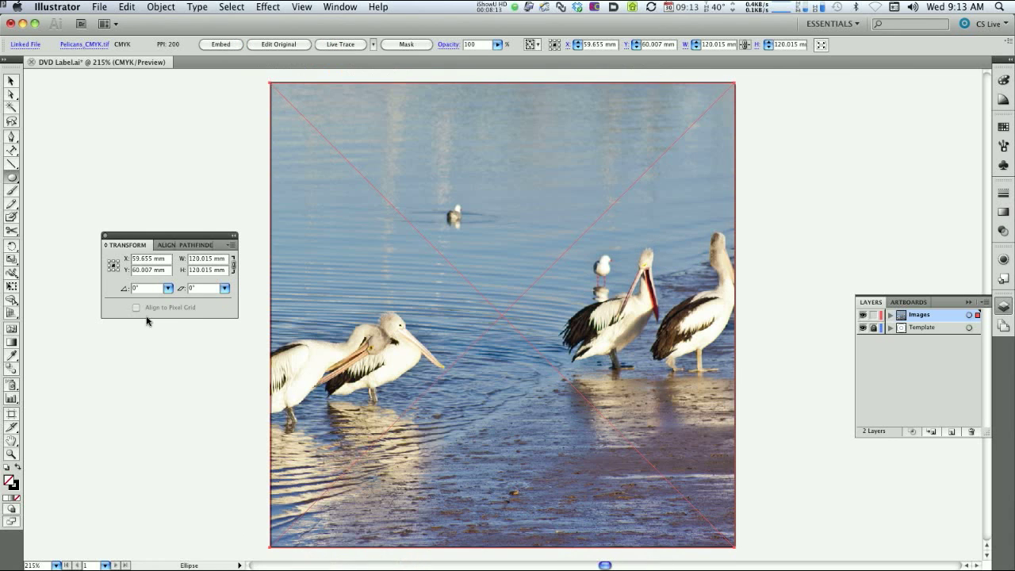
Set the placed image's centre position to X 60 mm and Y 60 mm
{"action": "left_click", "coordinate": [167, 259]}
{"action": "type", "text": "60"}
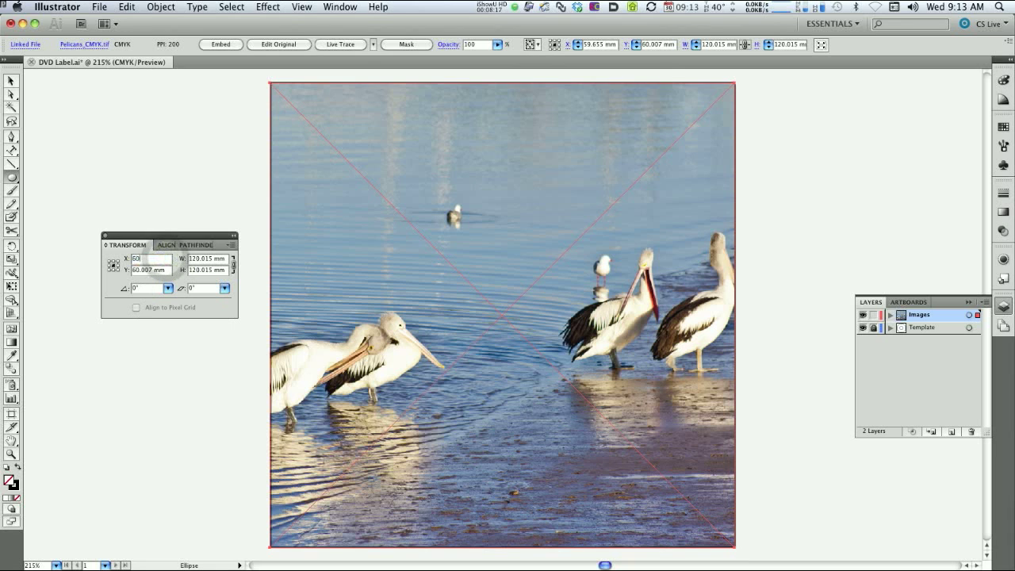
{"action": "key", "text": "Tab"}
{"action": "type", "text": "60"}
{"action": "key", "text": "Return"}
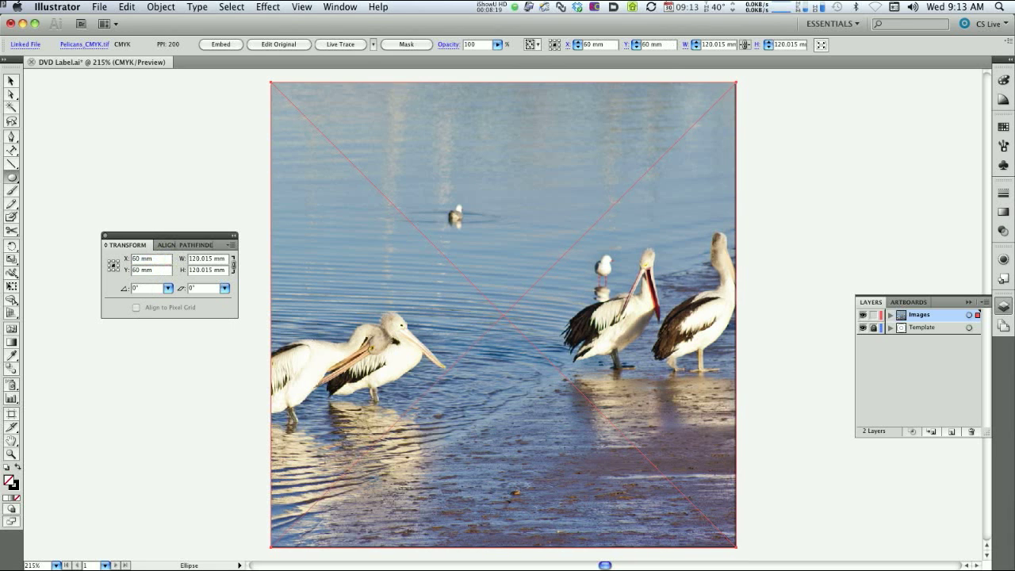
Lock the Images layer and save the label document
{"action": "left_click", "coordinate": [873, 318]}
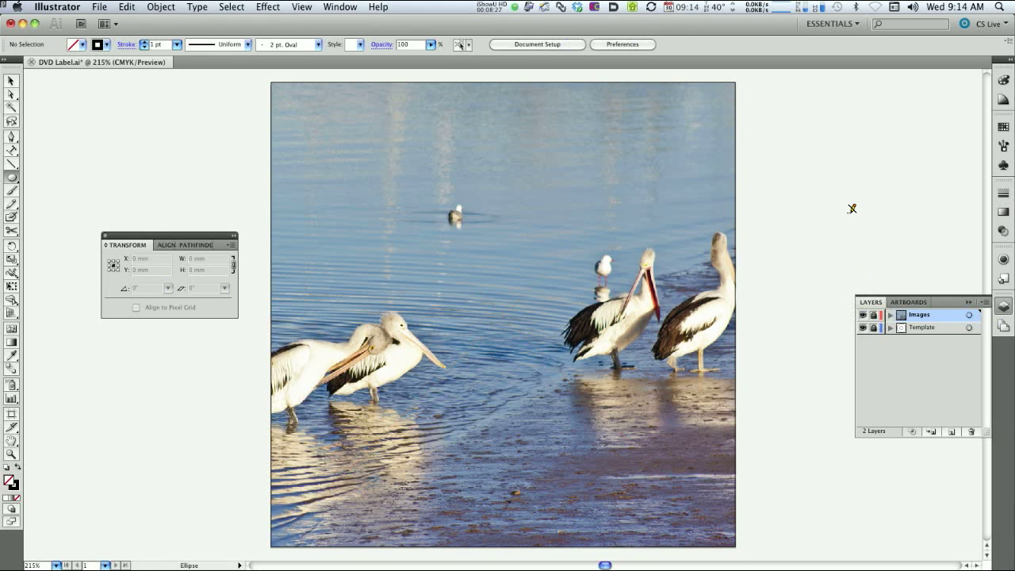
{"action": "key", "text": "super+s"}
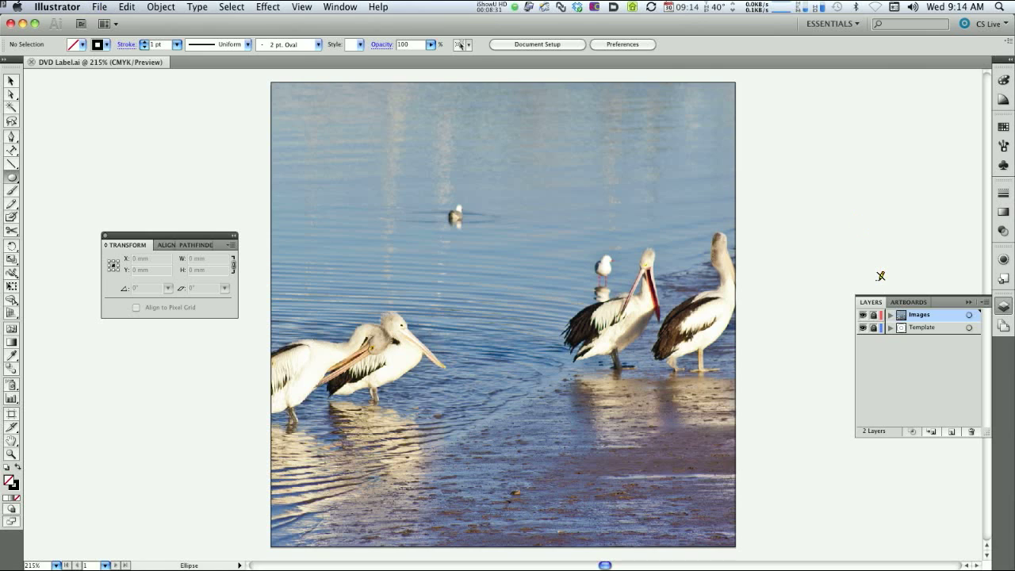
Add a new layer above Images and name it Text Top
{"action": "left_click", "coordinate": [950, 433]}
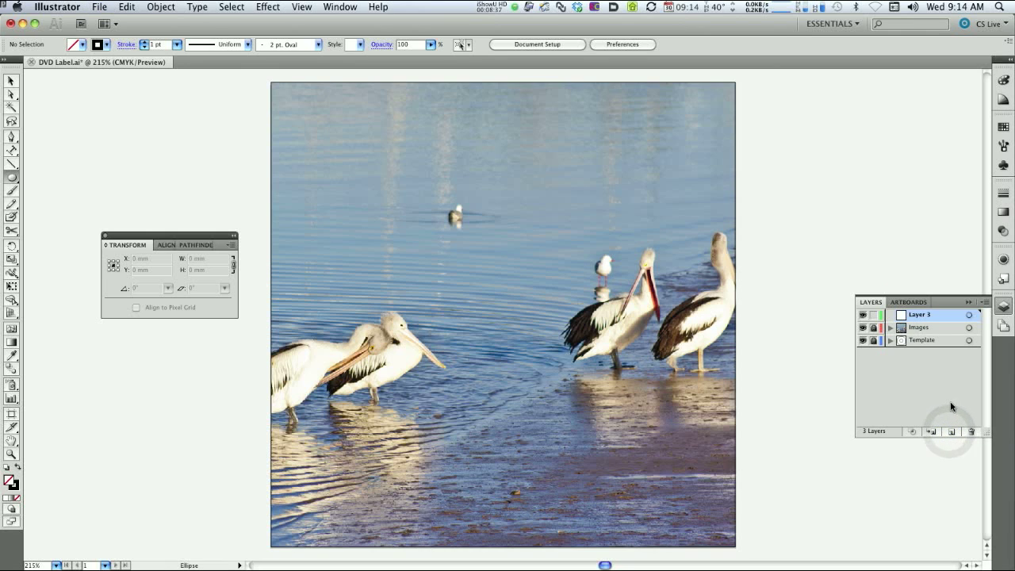
{"action": "double_click", "coordinate": [916, 316]}
{"action": "type", "text": "Text"}
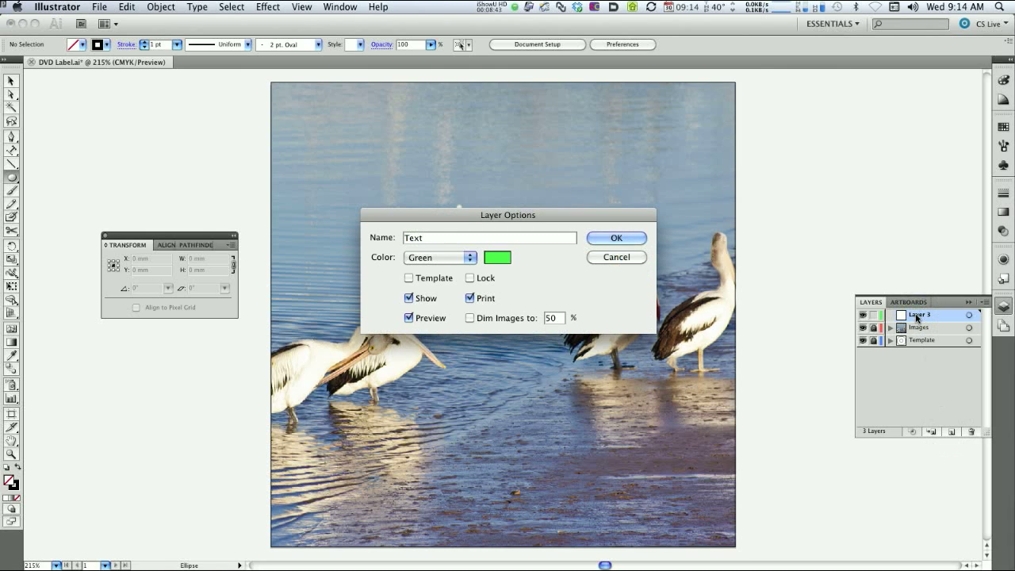
{"action": "type", "text": " Top"}
{"action": "left_click", "coordinate": [630, 237]}
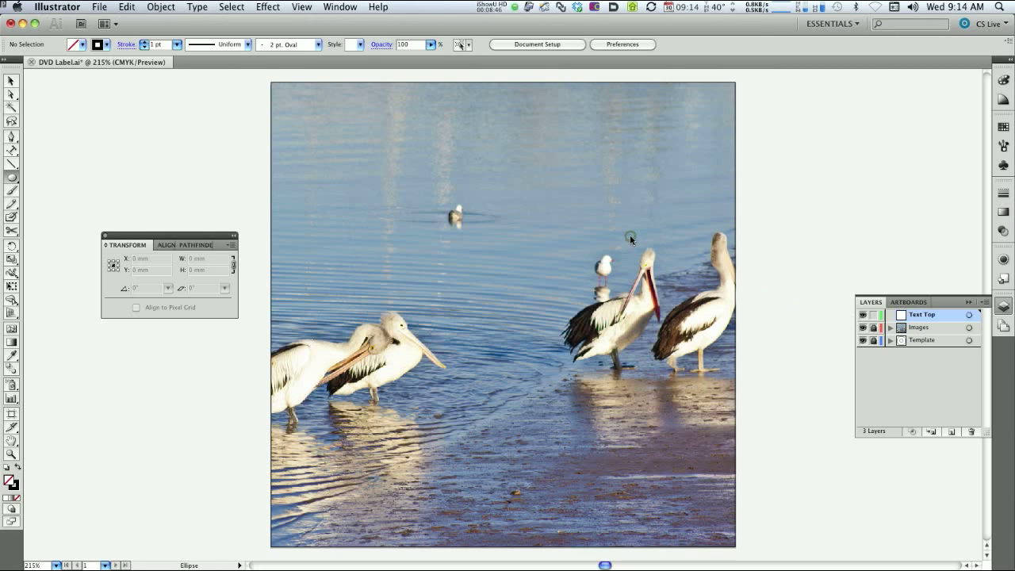
Hide the Images layer and display the artwork in Outline view
{"action": "left_click", "coordinate": [862, 328]}
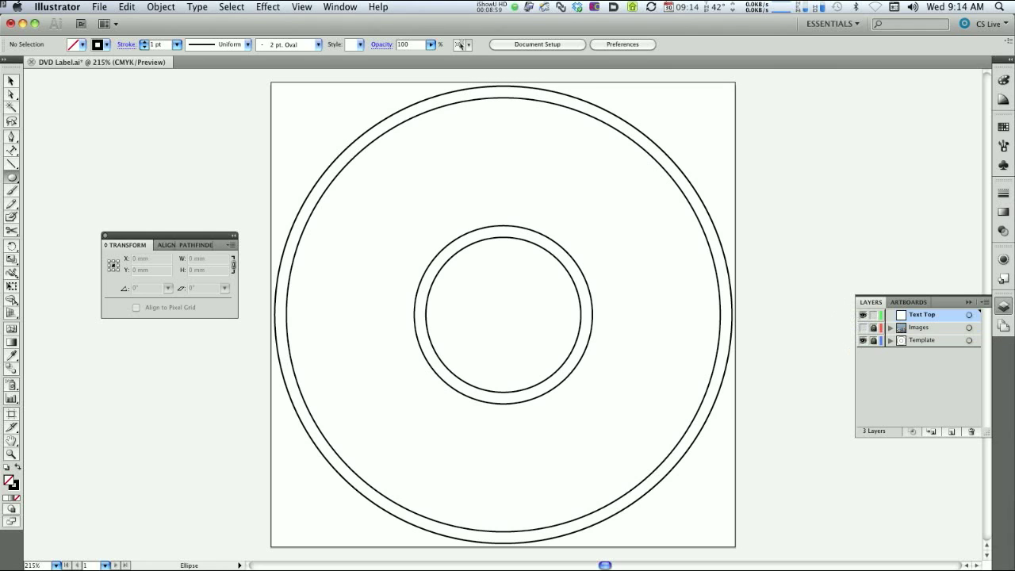
{"action": "left_click", "coordinate": [303, 7]}
{"action": "left_click", "coordinate": [313, 22]}
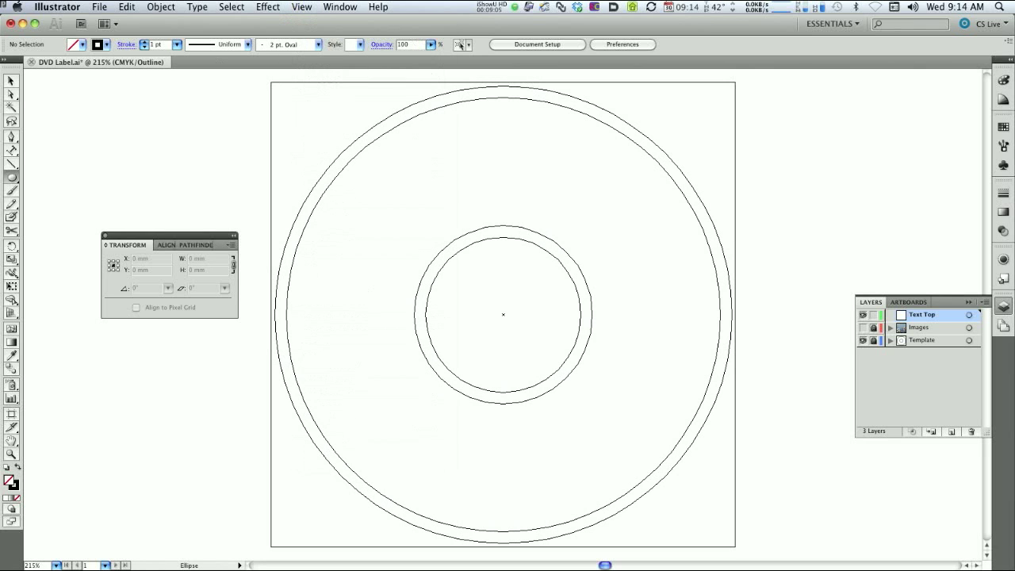
Draw a circle about 98 mm in diameter outward from the template's centre on the Text Top layer
{"action": "left_click", "coordinate": [11, 180]}
{"action": "left_click_drag", "start_coordinate": [503, 314], "coordinate": [693, 505]}
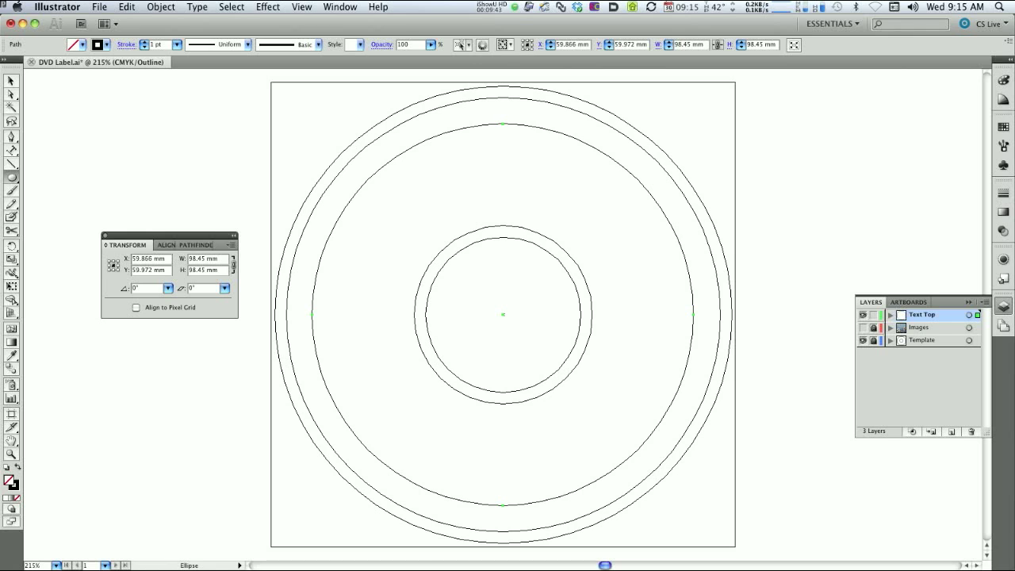
Add the text "Type on a path at the top" along the new circle's upper-left arc with the Type on a Path tool
{"action": "left_click", "coordinate": [12, 150]}
{"action": "left_click_drag", "start_coordinate": [11, 155], "coordinate": [106, 184]}
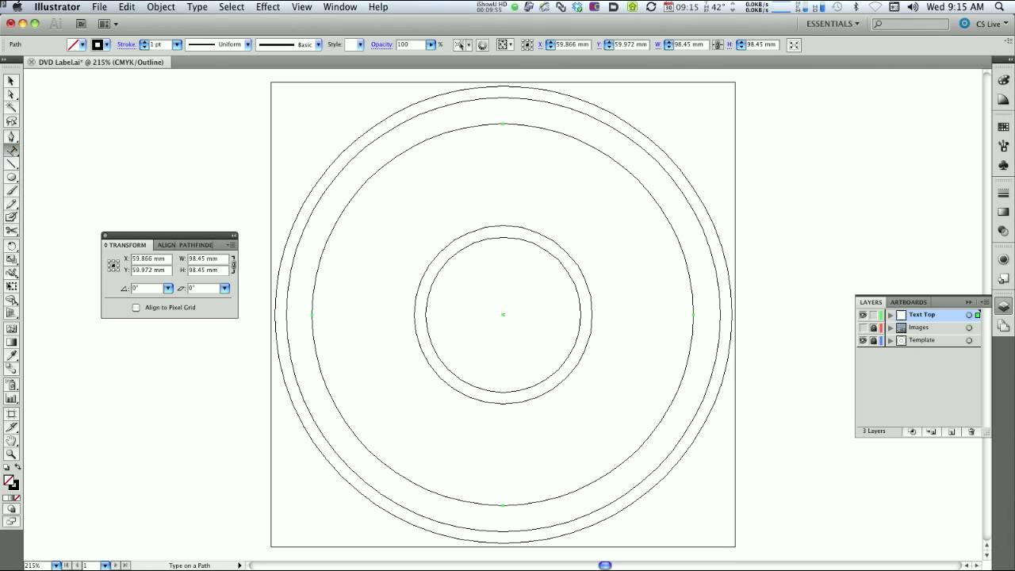
{"action": "left_click", "coordinate": [336, 217]}
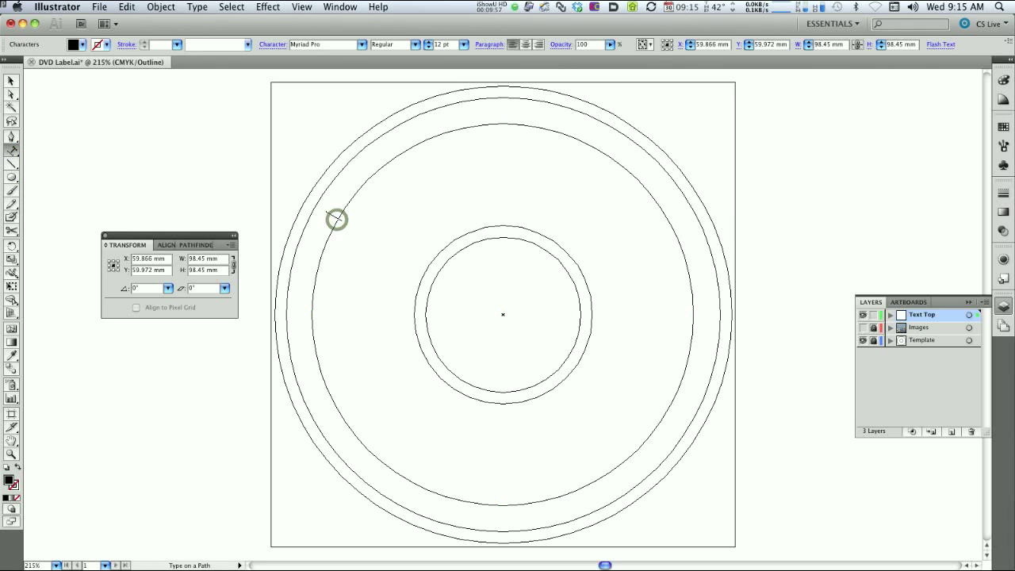
{"action": "type", "text": "Type on a"}
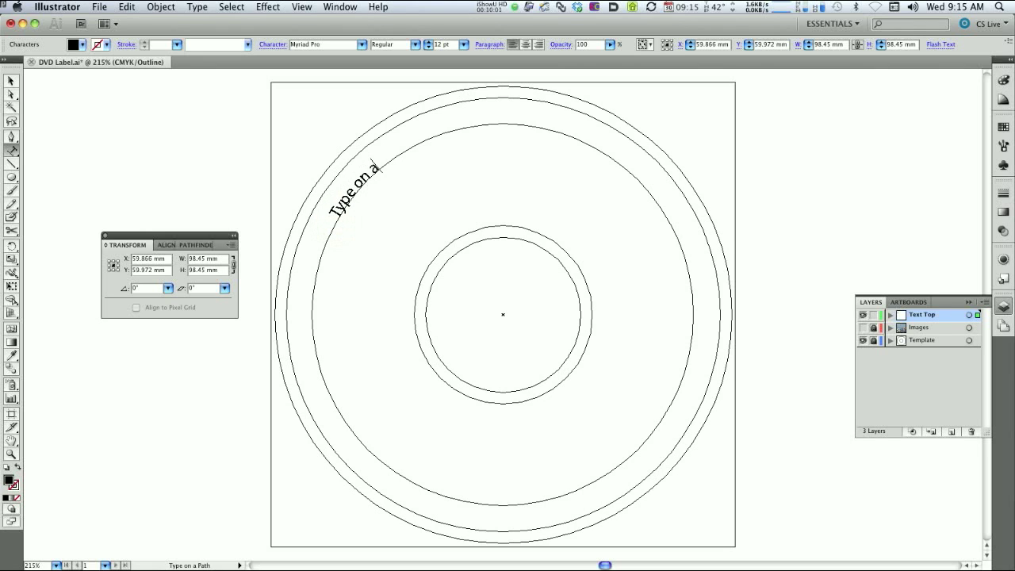
{"action": "type", "text": " path at the top"}
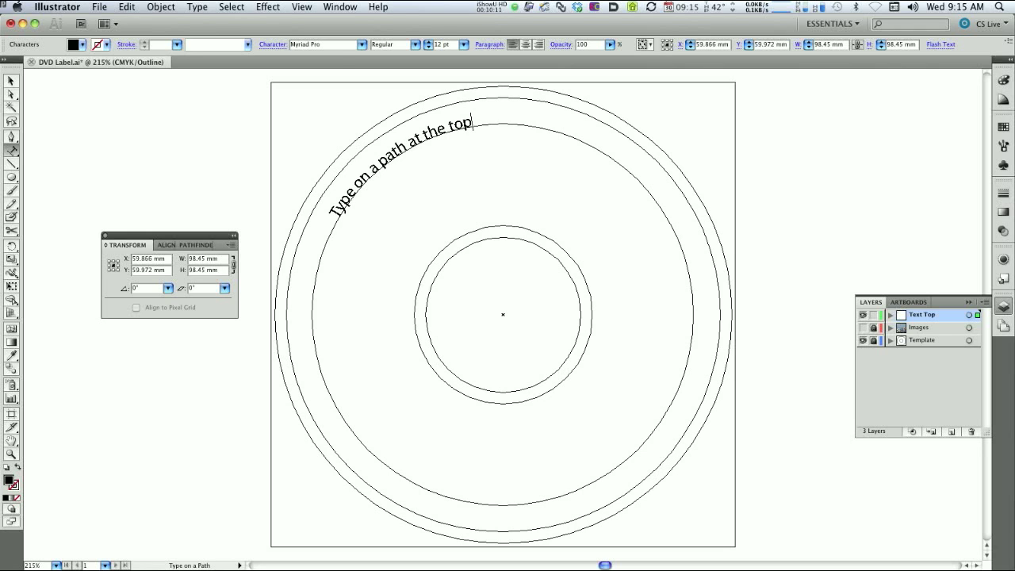
Try to set the path text's size to 24 pt with only the text cursor placed
{"action": "left_click", "coordinate": [463, 45]}
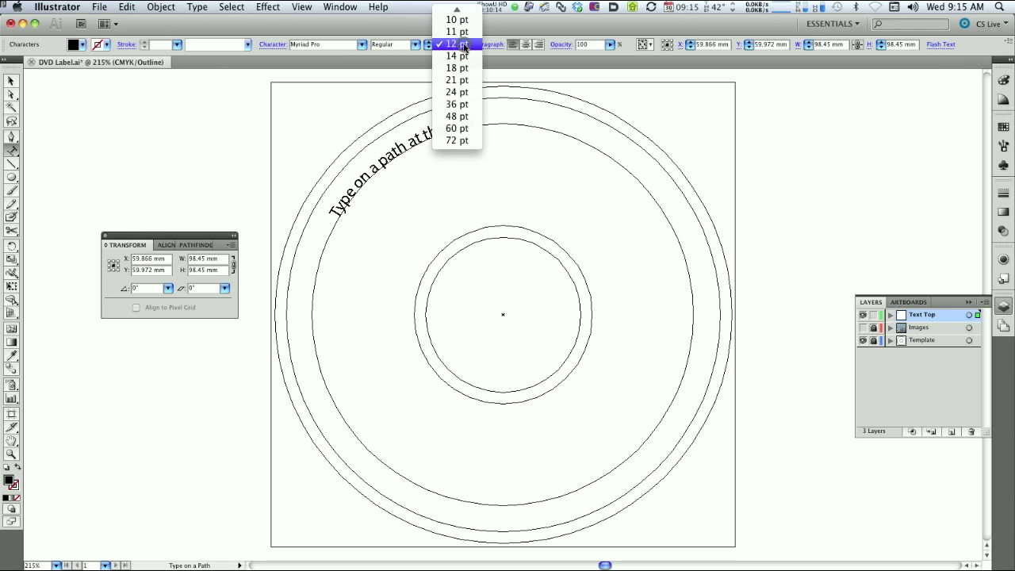
{"action": "left_click", "coordinate": [462, 93]}
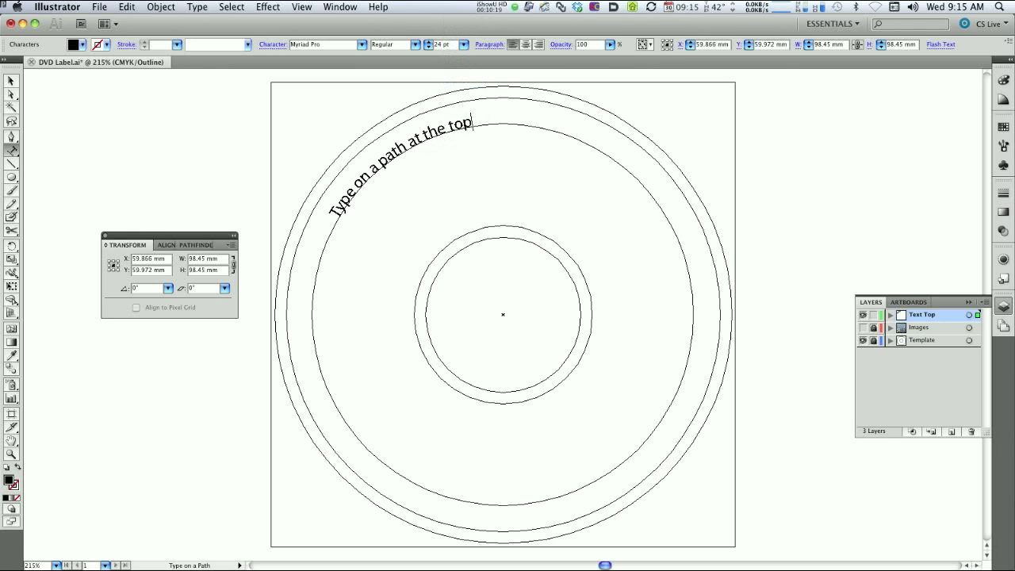
Select all of the text "Type on a path at the top" and set its size to 24 pt
{"action": "left_click_drag", "start_coordinate": [473, 125], "coordinate": [328, 218]}
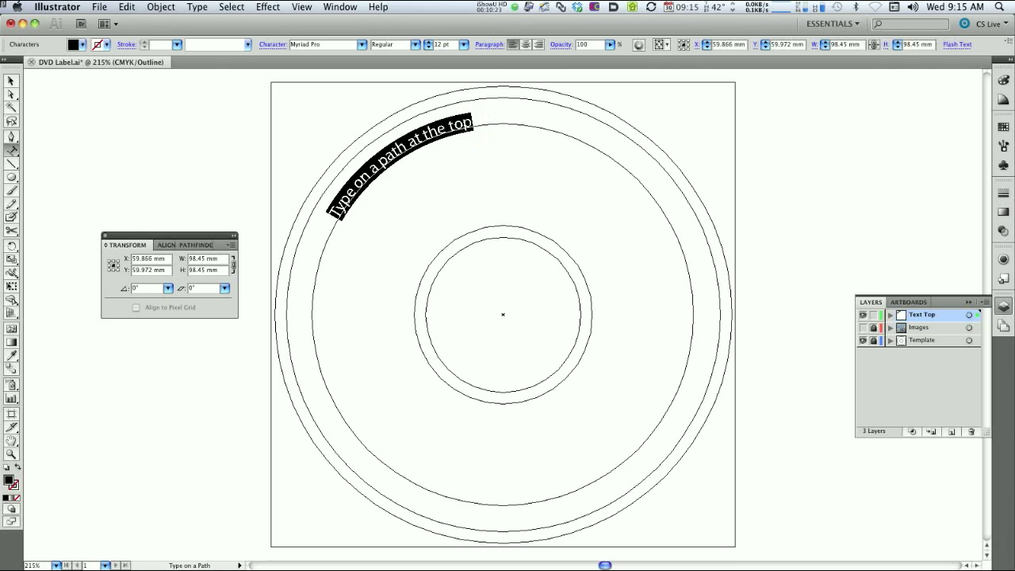
{"action": "left_click", "coordinate": [394, 158]}
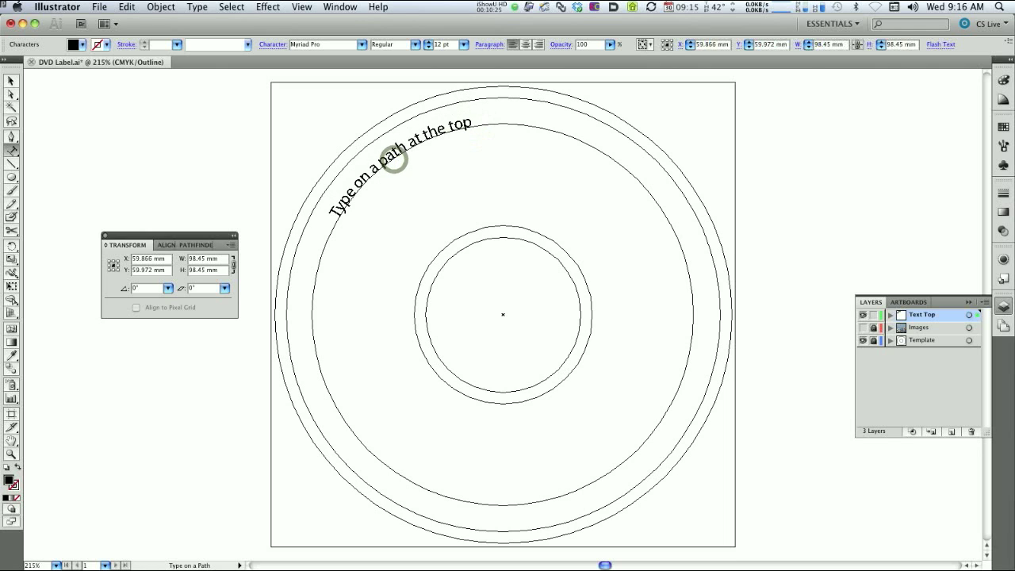
{"action": "triple_click", "coordinate": [393, 158]}
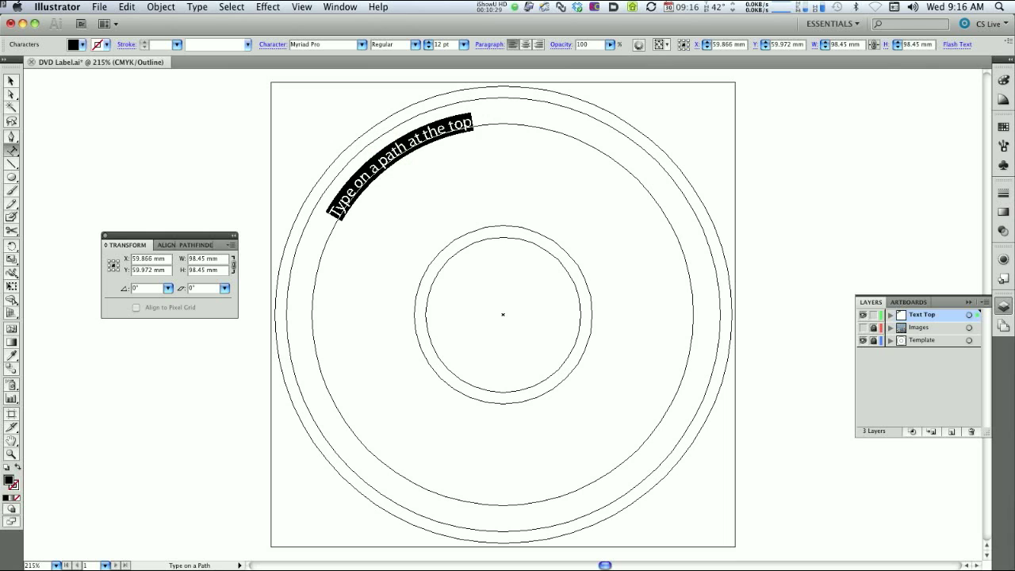
{"action": "left_click", "coordinate": [460, 126]}
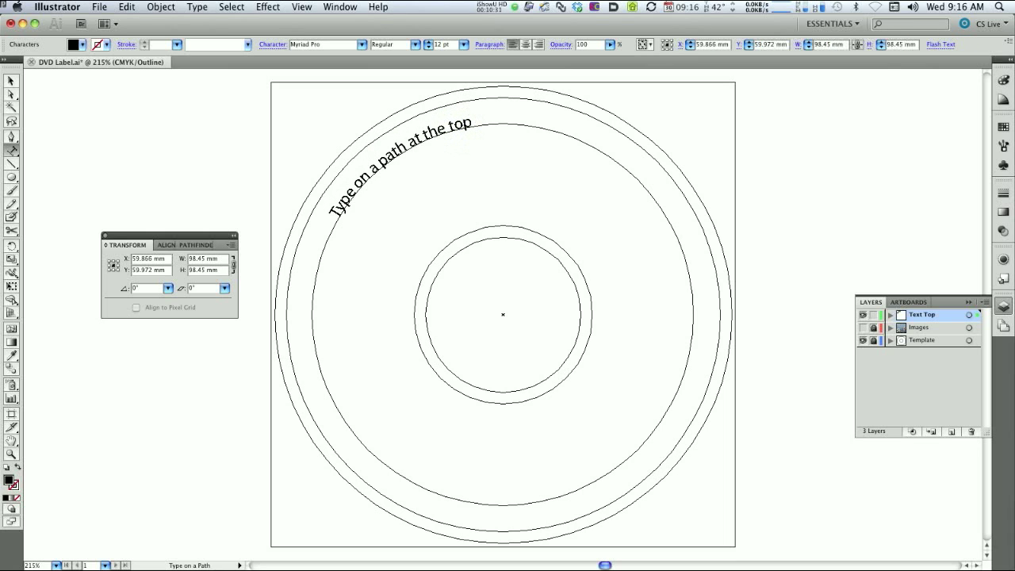
{"action": "key", "text": "super+a"}
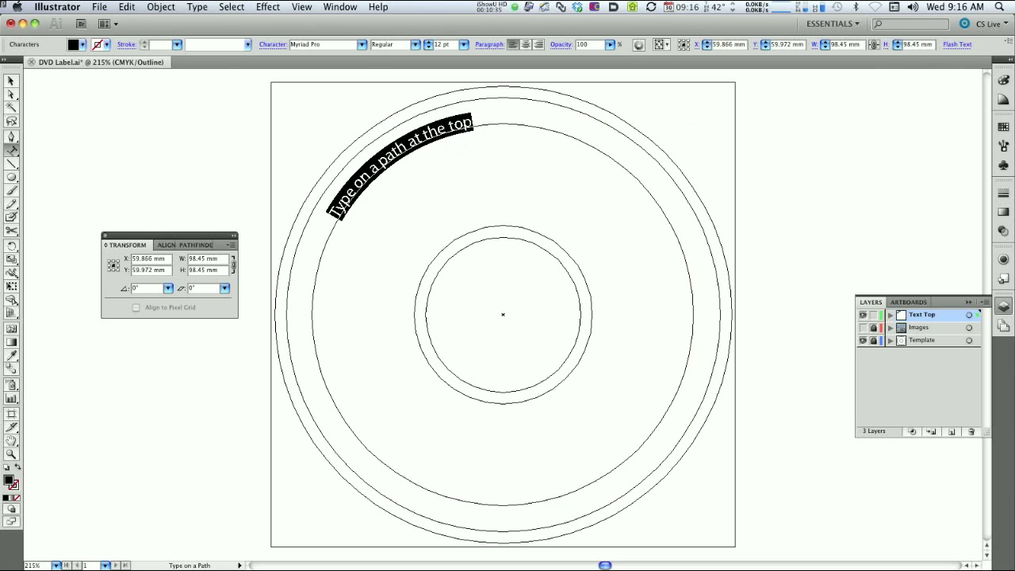
{"action": "left_click_drag", "start_coordinate": [463, 45], "coordinate": [462, 95]}
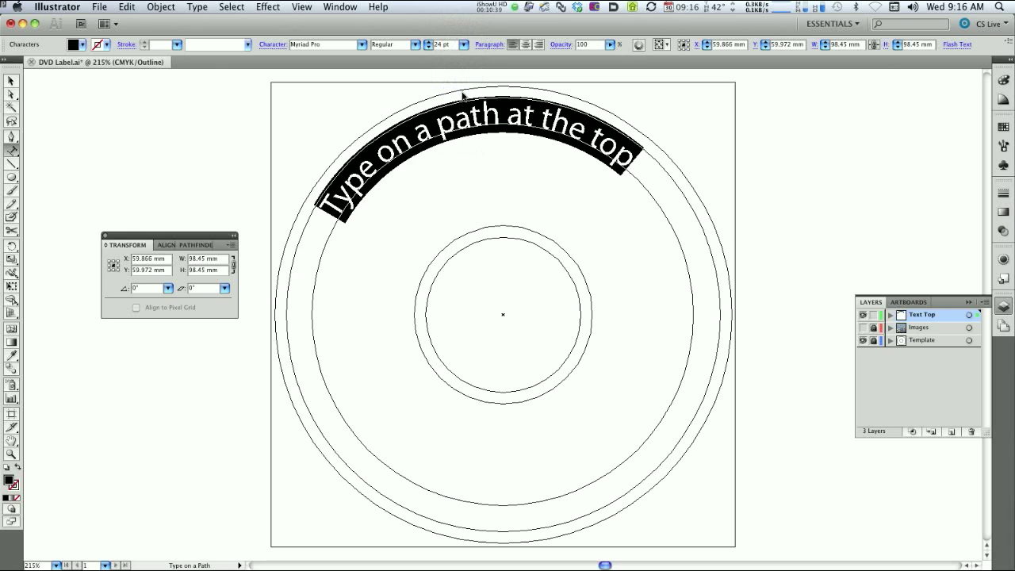
Scale the top path text and its circle proportionally from the centre to about 100 mm in diameter
{"action": "left_click", "coordinate": [10, 81]}
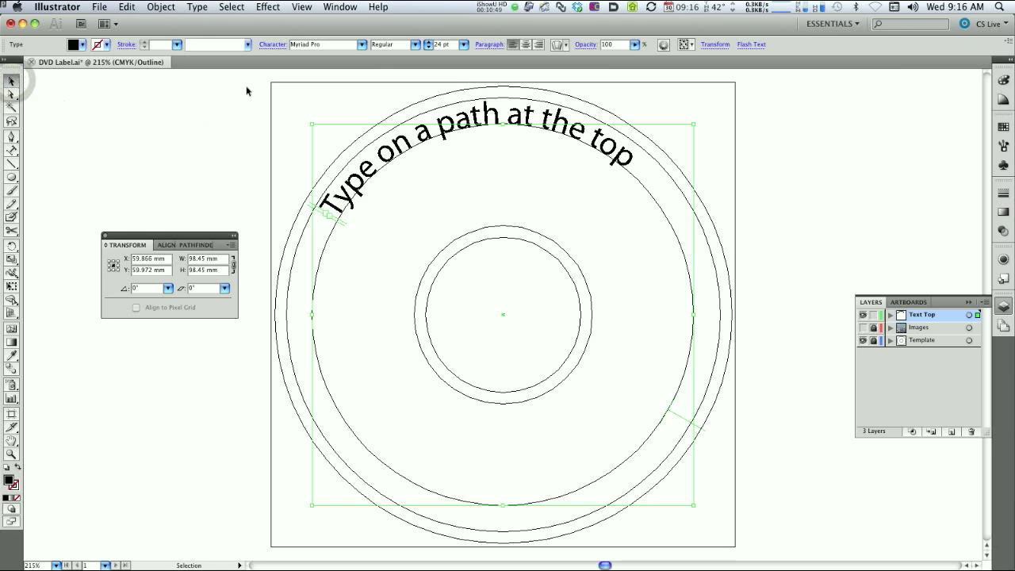
{"action": "left_click", "coordinate": [220, 154]}
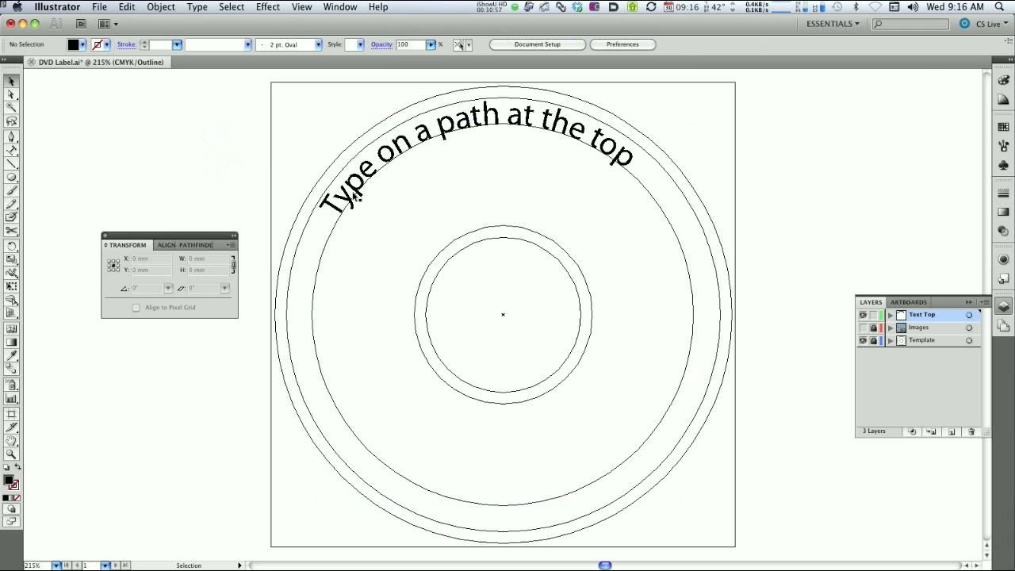
{"action": "left_click", "coordinate": [327, 238]}
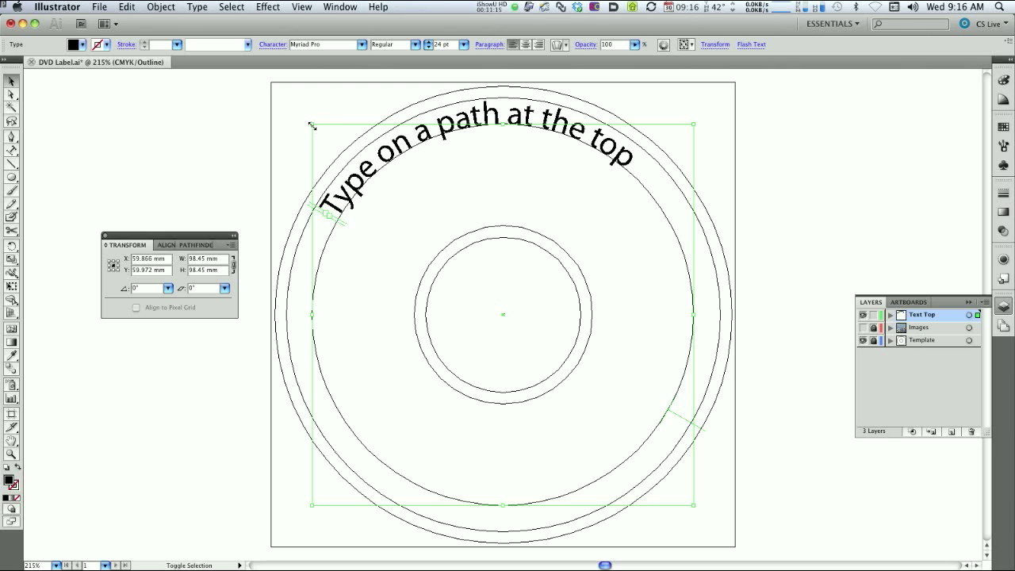
{"action": "left_click_drag", "start_coordinate": [312, 125], "coordinate": [294, 121]}
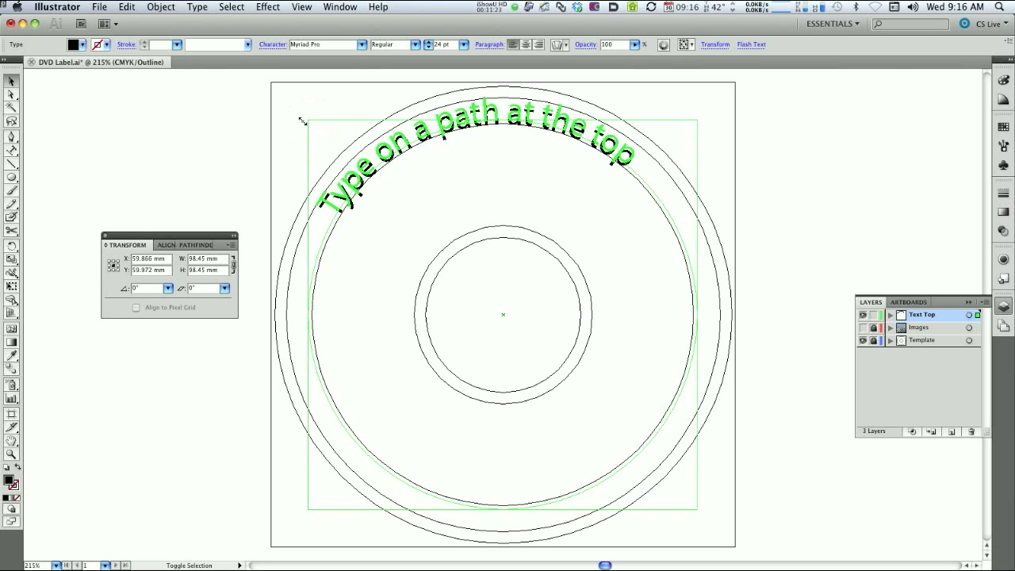
{"action": "left_click_drag", "start_coordinate": [303, 121], "coordinate": [306, 125]}
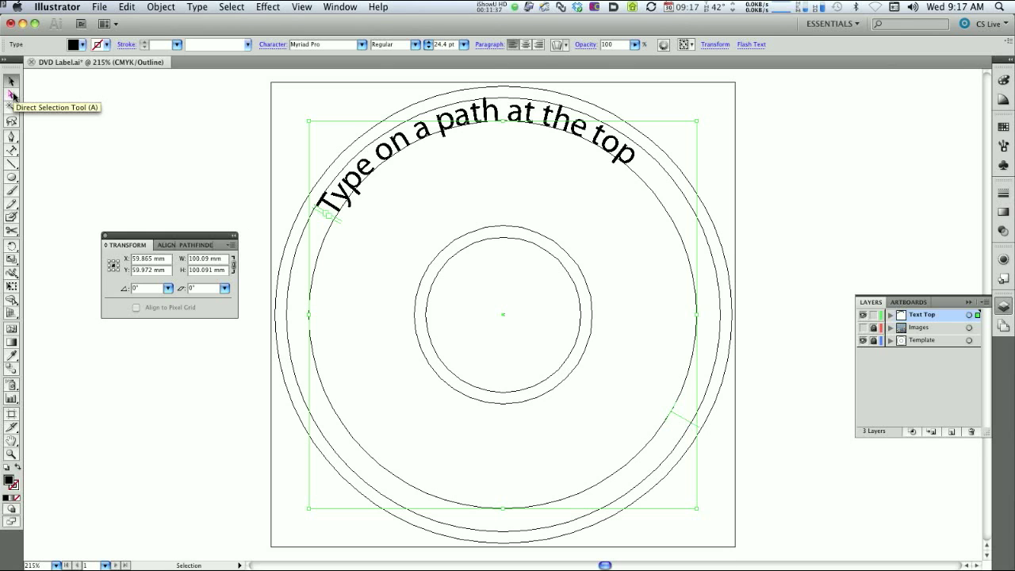
Slide the text clockwise along its circle to centre it at the top of the label, keeping it outside the path
{"action": "key", "text": "a"}
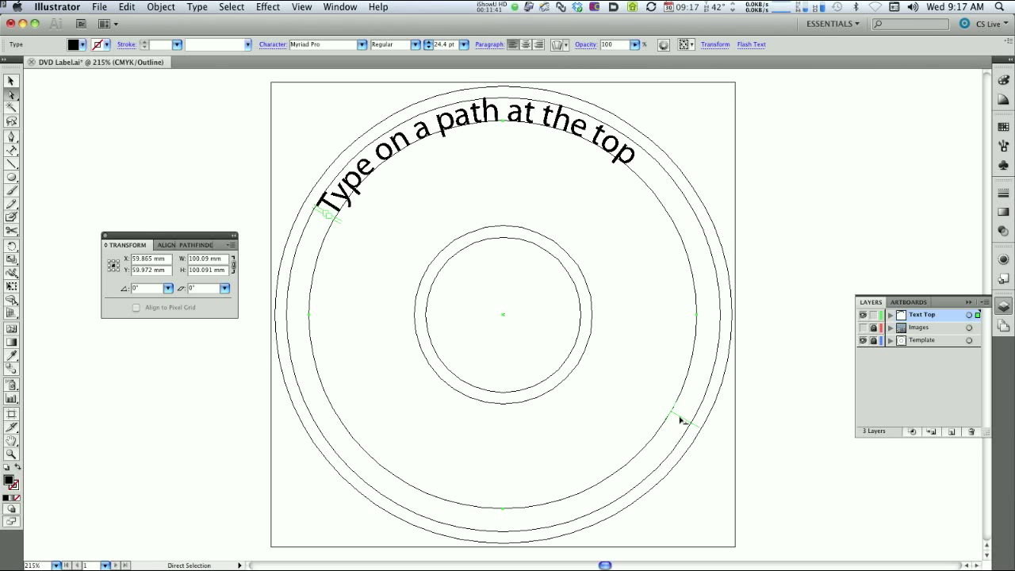
{"action": "left_click_drag", "start_coordinate": [680, 419], "coordinate": [654, 439]}
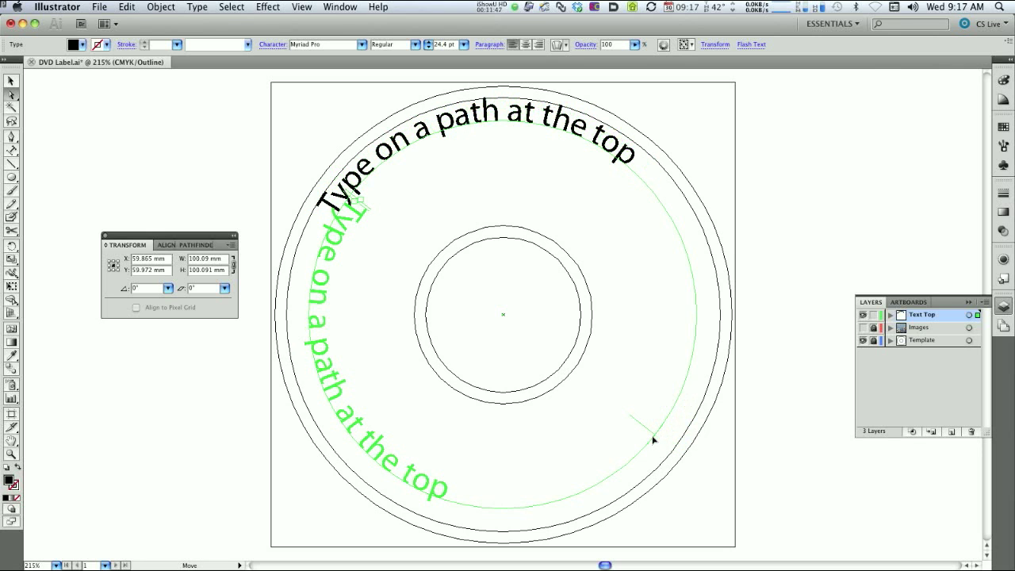
{"action": "mouse_move", "coordinate": [653, 438]}
{"action": "left_mouse_down"}
{"action": "mouse_move", "coordinate": [627, 432]}
{"action": "mouse_move", "coordinate": [659, 450]}
{"action": "mouse_move", "coordinate": [691, 402]}
{"action": "mouse_move", "coordinate": [672, 438]}
{"action": "left_mouse_up"}
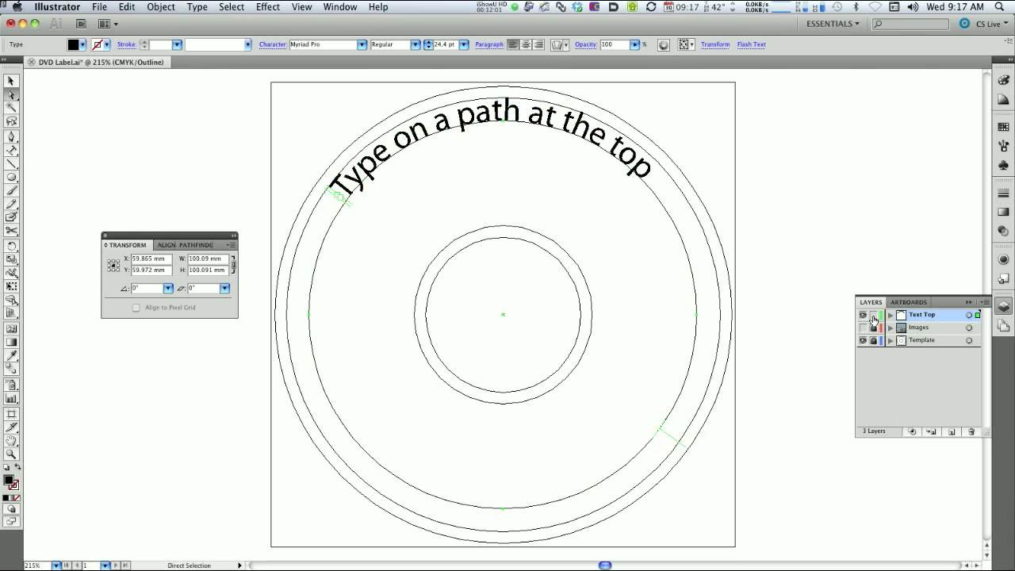
Lock the Text Top layer and create a new layer named "Text bottom" above it
{"action": "left_click", "coordinate": [873, 317]}
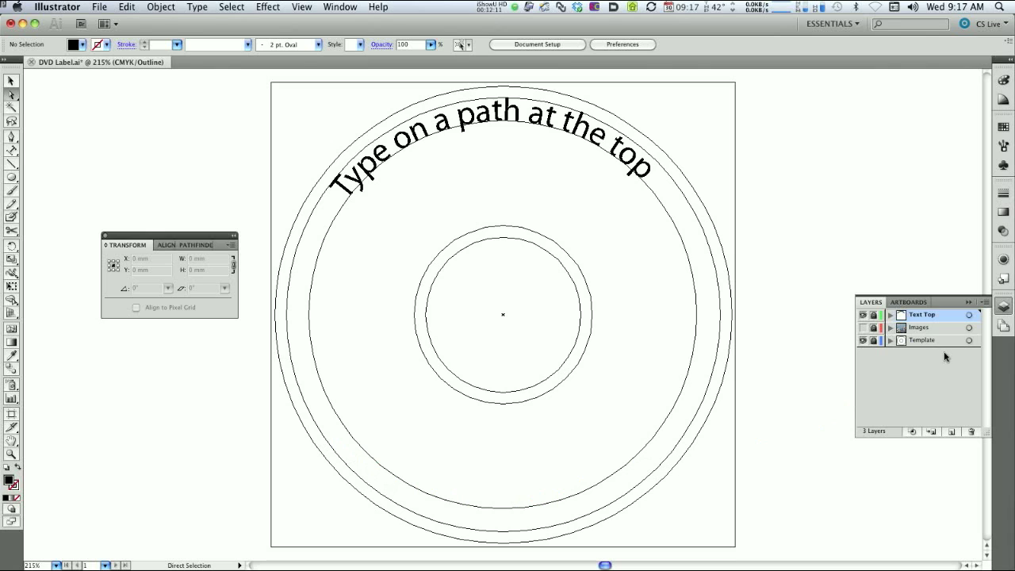
{"action": "left_click", "coordinate": [951, 433]}
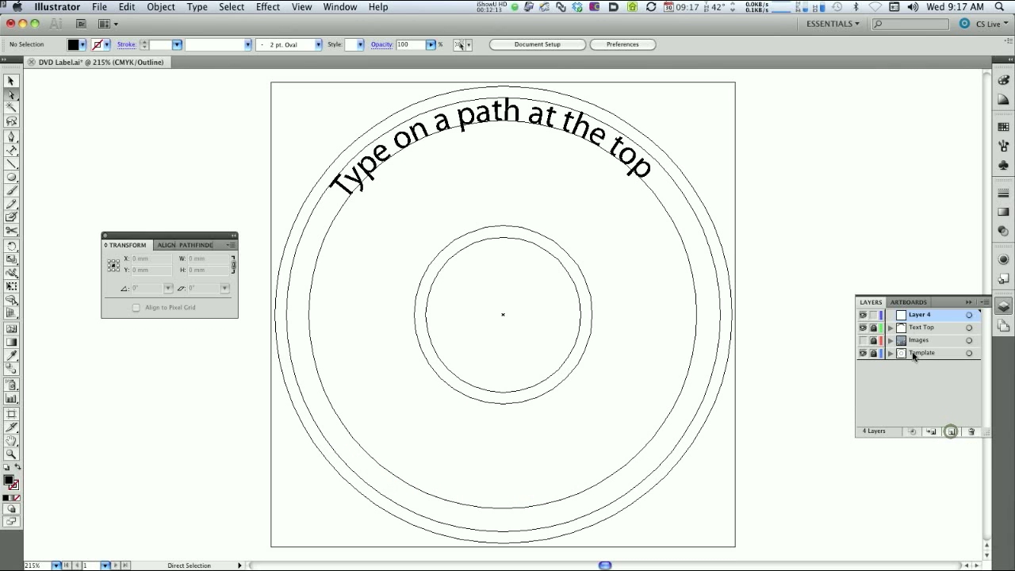
{"action": "double_click", "coordinate": [917, 316]}
{"action": "type", "text": "Text bo"}
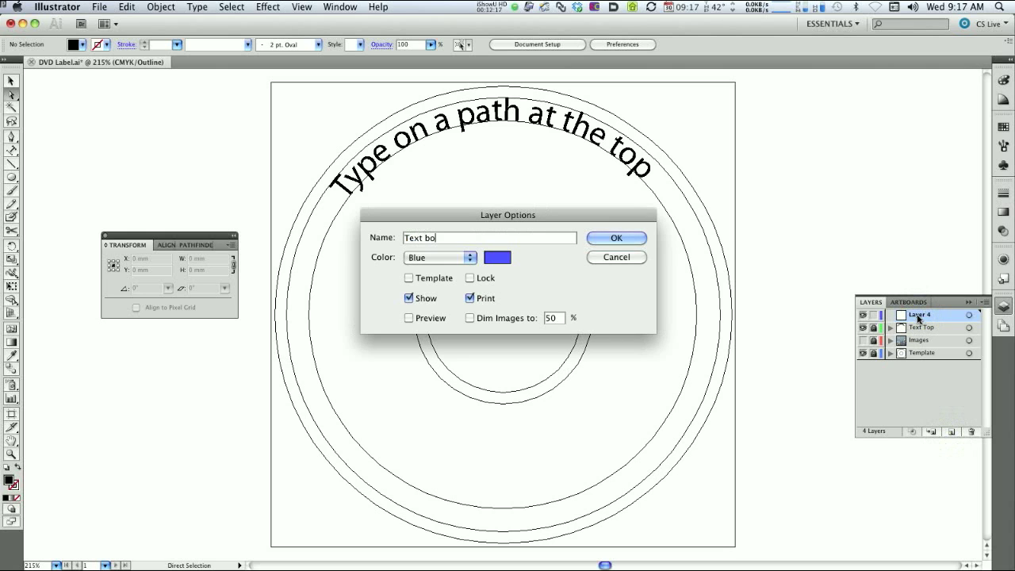
{"action": "type", "text": "ttom"}
{"action": "key", "text": "Return"}
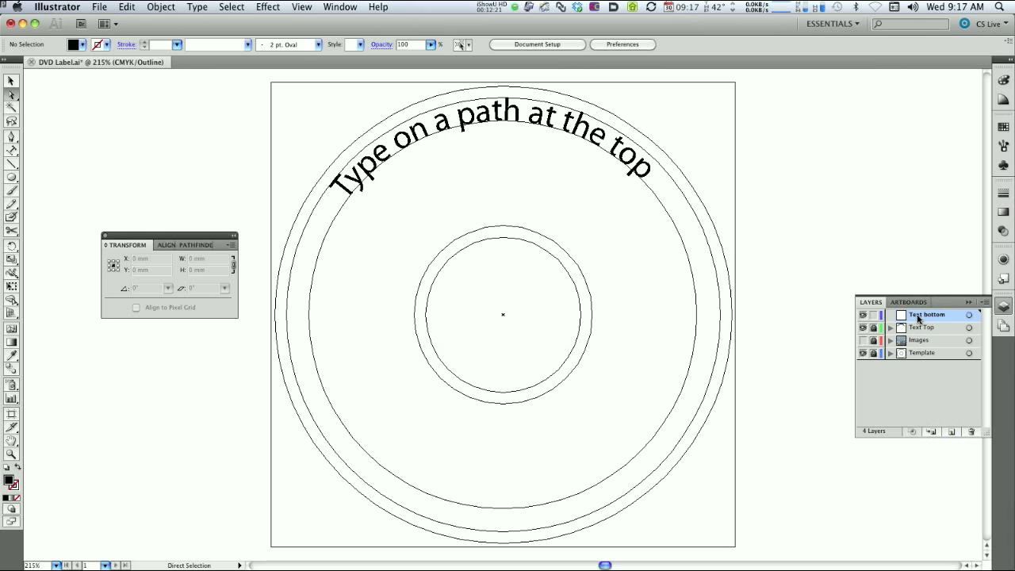
Draw a circle about 112 mm in diameter outward from the template's centre on the Text bottom layer
{"action": "left_click", "coordinate": [11, 177]}
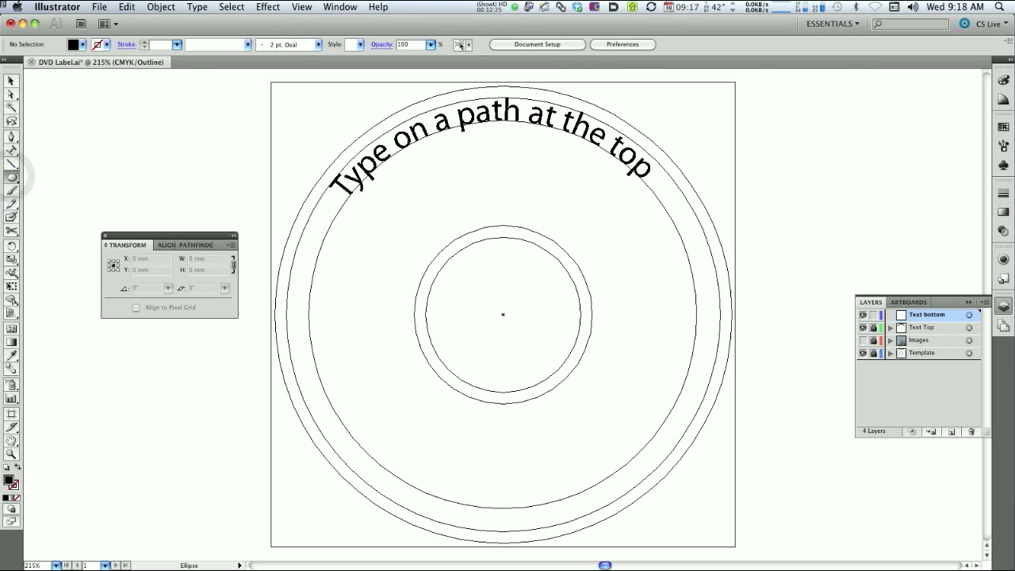
{"action": "left_click_drag", "start_coordinate": [502, 314], "coordinate": [719, 530]}
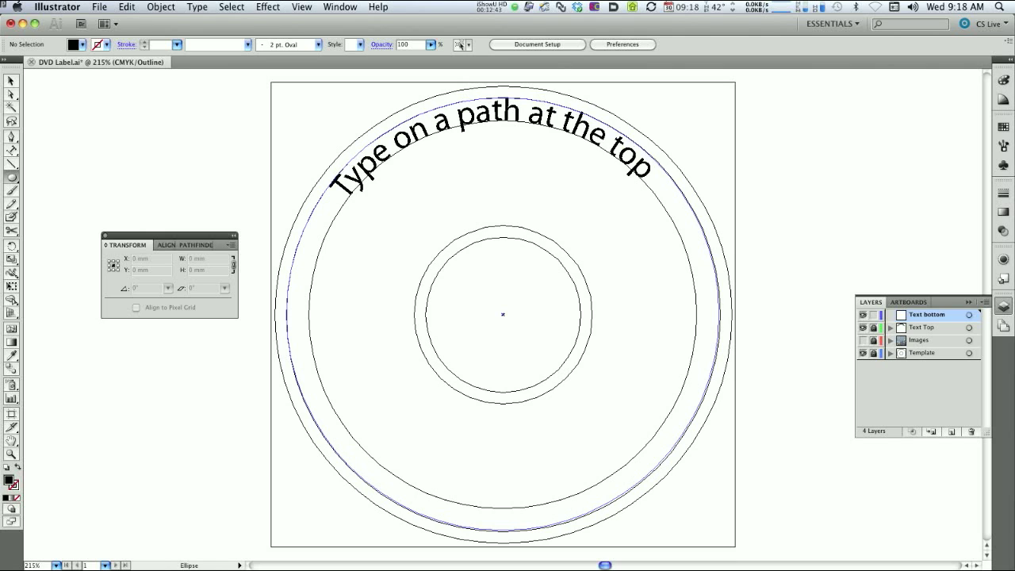
{"action": "left_click_drag", "start_coordinate": [720, 530], "coordinate": [719, 530]}
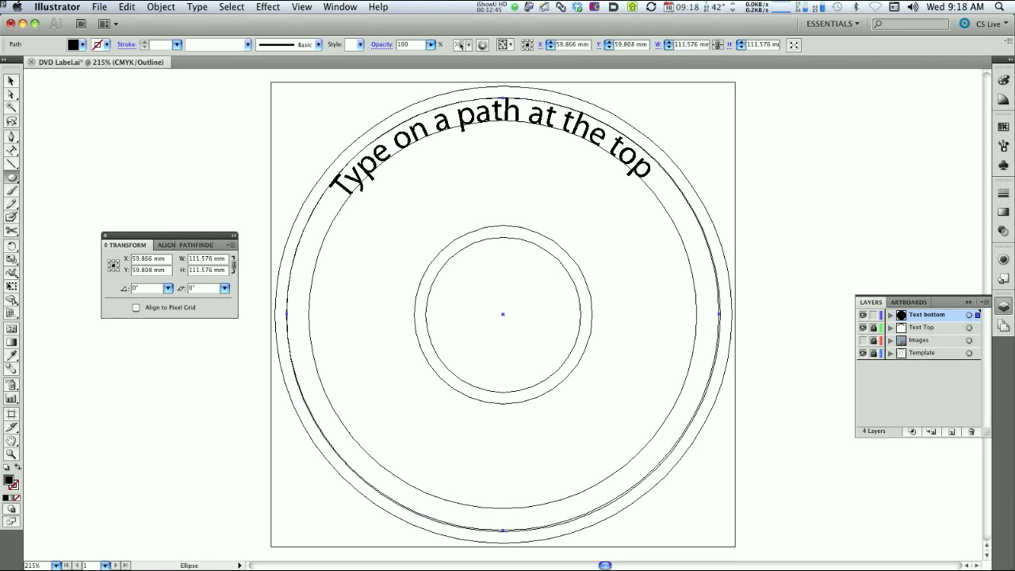
Centre the new circle on the label at X 60 mm and Y 60 mm
{"action": "left_click", "coordinate": [165, 258]}
{"action": "type", "text": "60"}
{"action": "key", "text": "Tab"}
{"action": "type", "text": "60"}
{"action": "key", "text": "Return"}
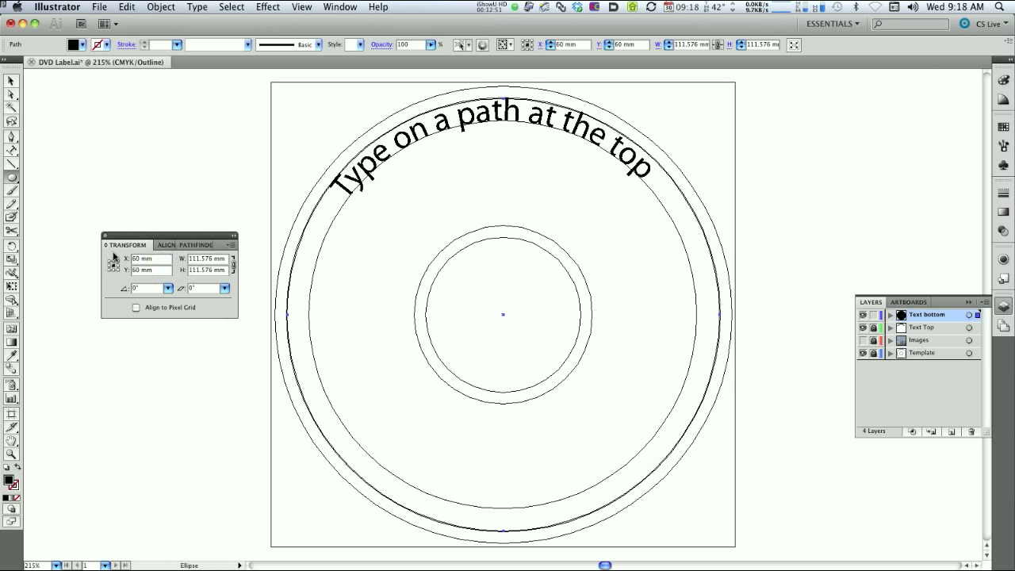
Add the text "Type on path bottom" with the Type on a Path tool, starting on the new circle's lower-left arc
{"action": "left_click", "coordinate": [12, 150]}
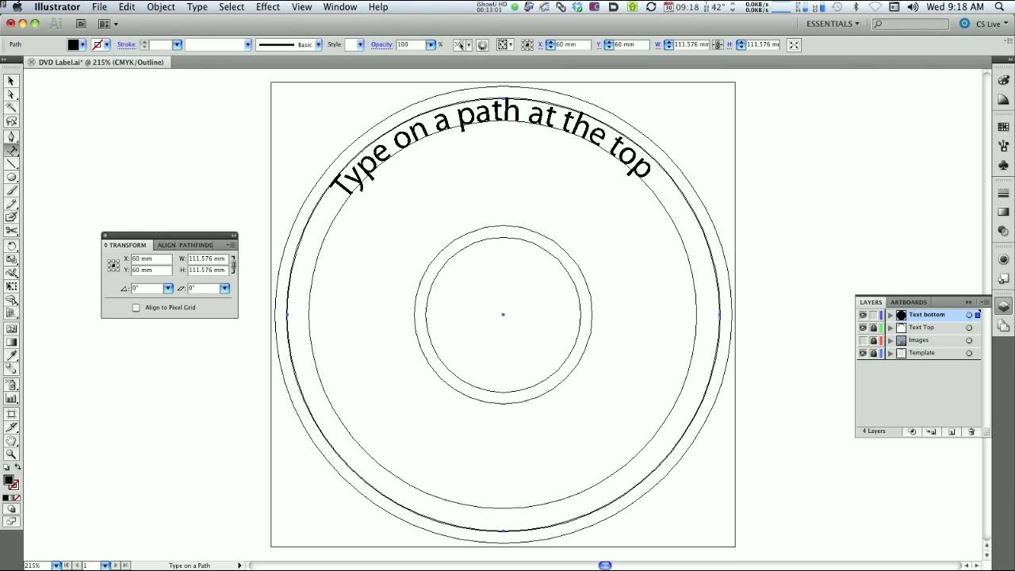
{"action": "left_click", "coordinate": [365, 480]}
{"action": "type", "text": "Type on"}
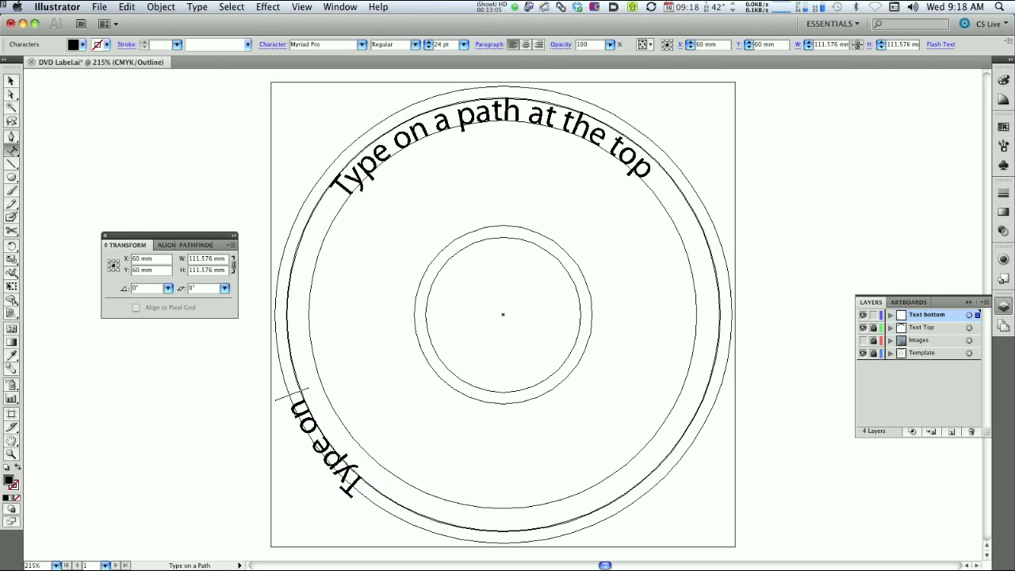
{"action": "type", "text": " path bottom"}
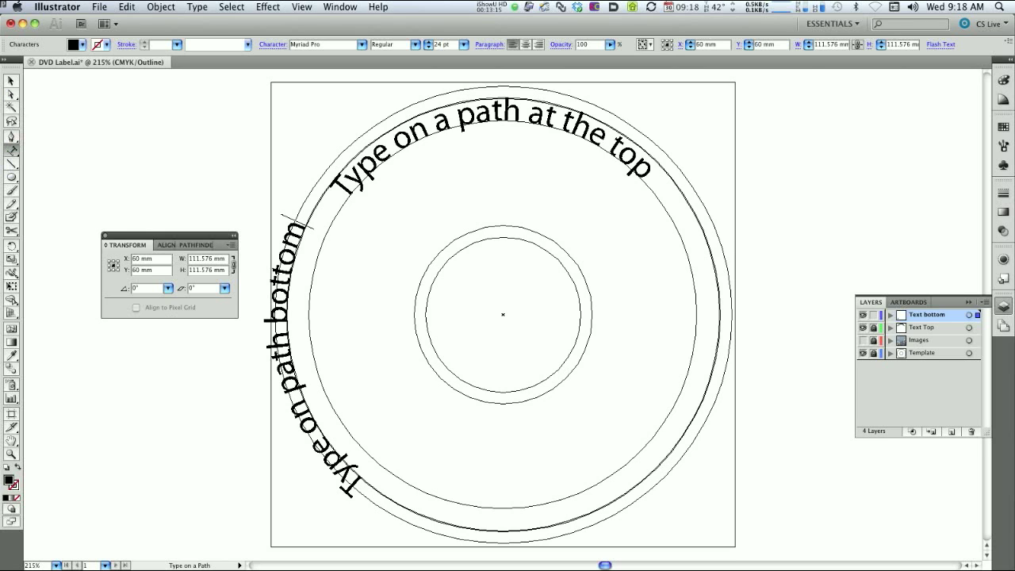
{"action": "type", "text": "a"}
{"action": "key", "text": "BackSpace"}
Slide the "Type on path bottom" text to the bottom of the circle and flip it inside the path to read upright
{"action": "left_click", "coordinate": [13, 94]}
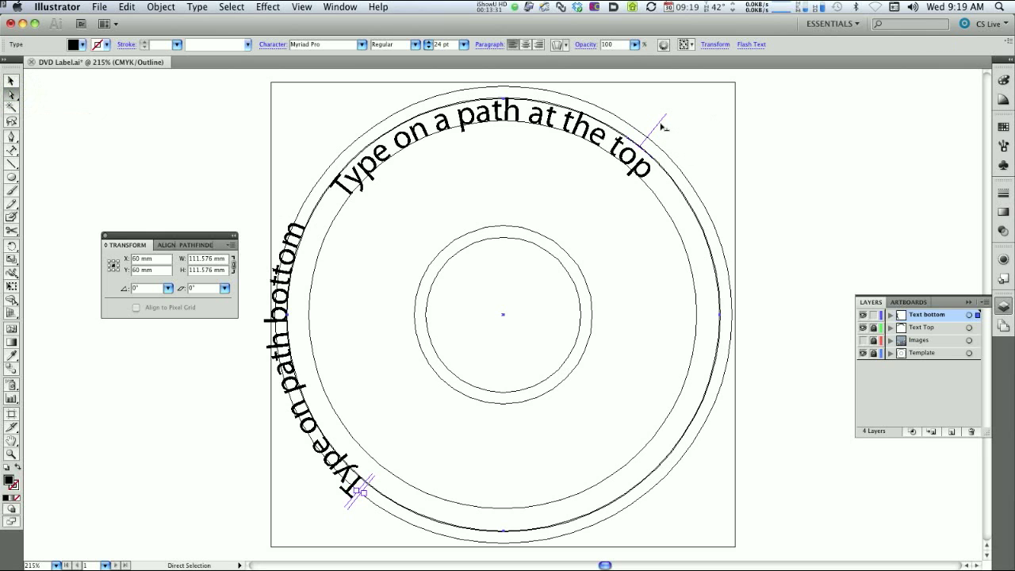
{"action": "left_click_drag", "start_coordinate": [659, 124], "coordinate": [350, 149]}
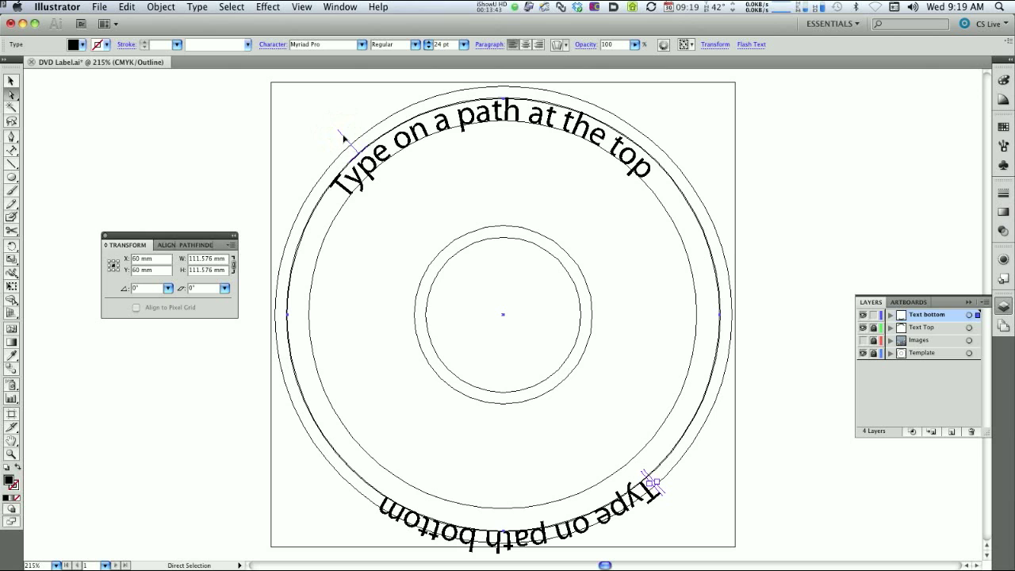
{"action": "left_click_drag", "start_coordinate": [345, 138], "coordinate": [371, 458]}
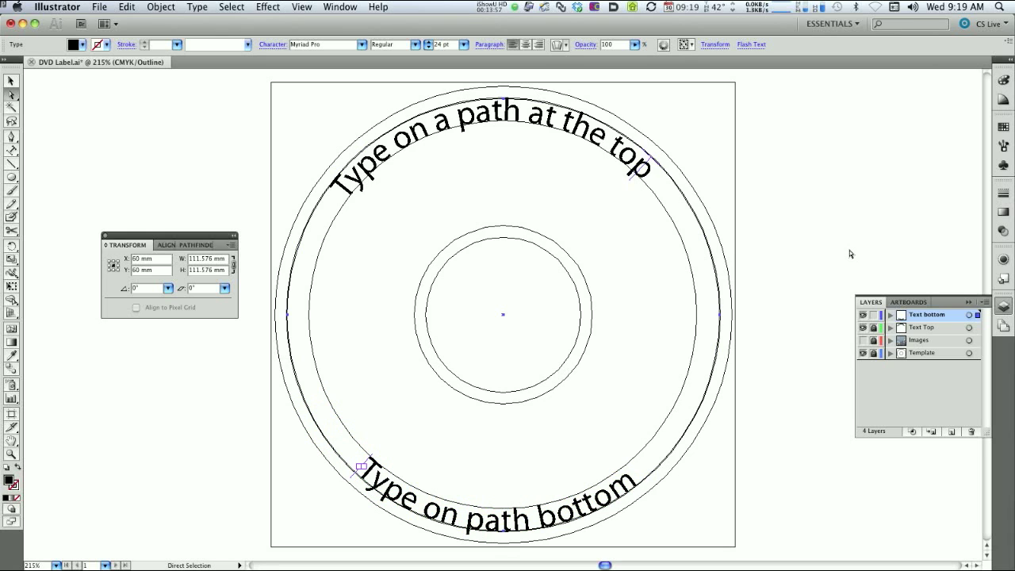
Switch the artwork from Outline view back to Preview
{"action": "key", "text": "v"}
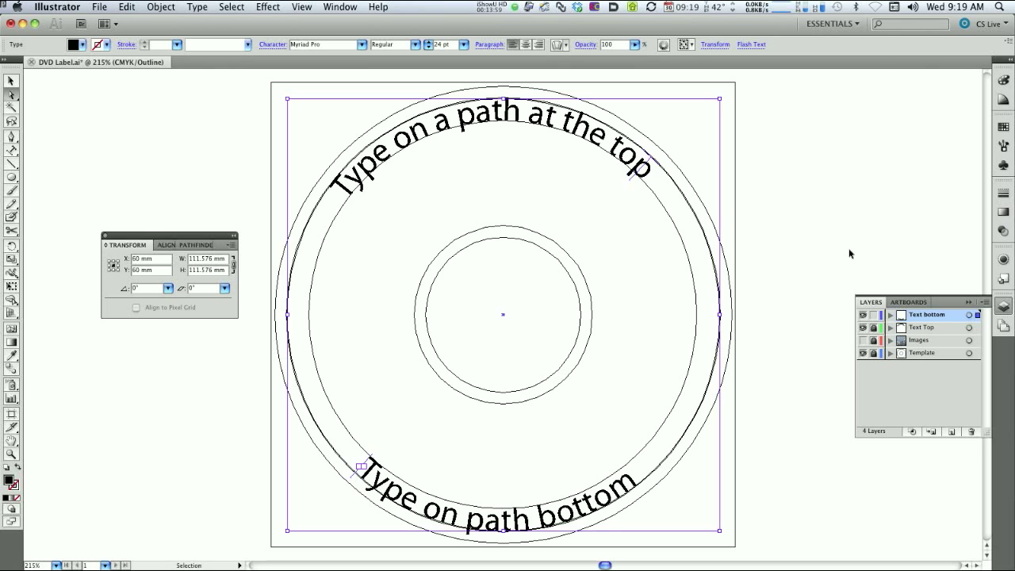
{"action": "left_click", "coordinate": [302, 7]}
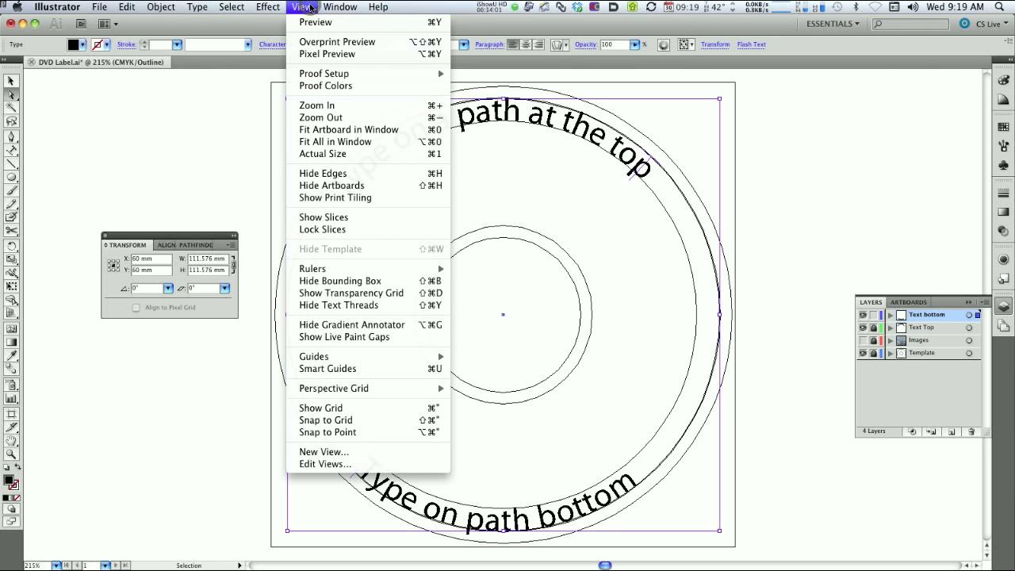
{"action": "left_click", "coordinate": [302, 5]}
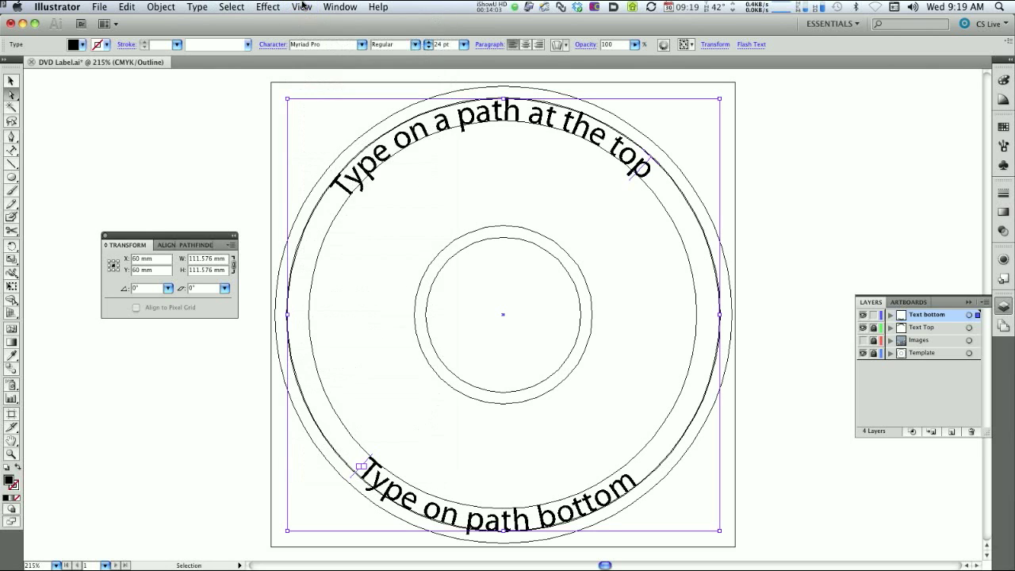
{"action": "key", "text": "super+y"}
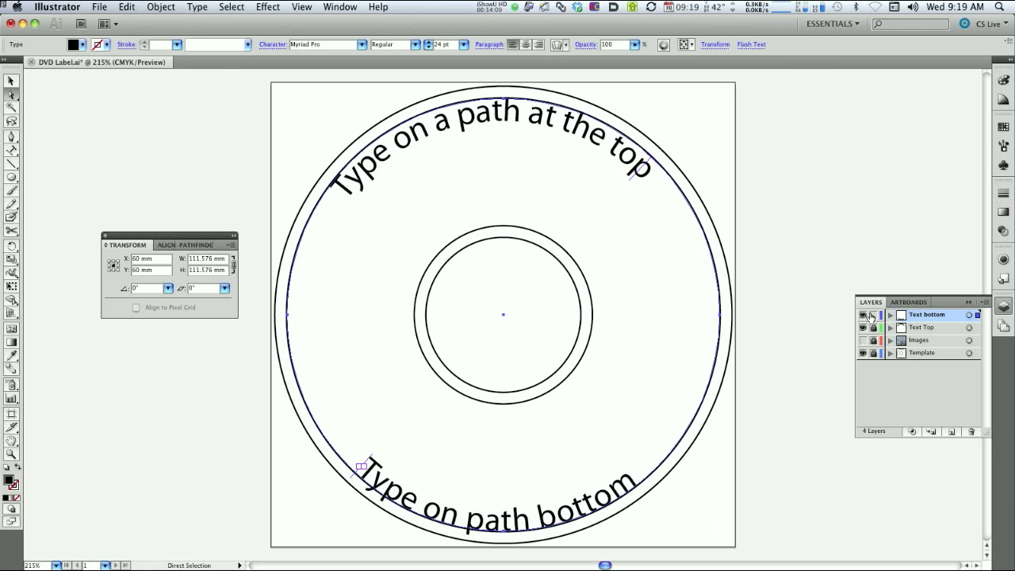
Lock the Text bottom layer, then unlock the Text Top layer and make it active
{"action": "left_click", "coordinate": [759, 248]}
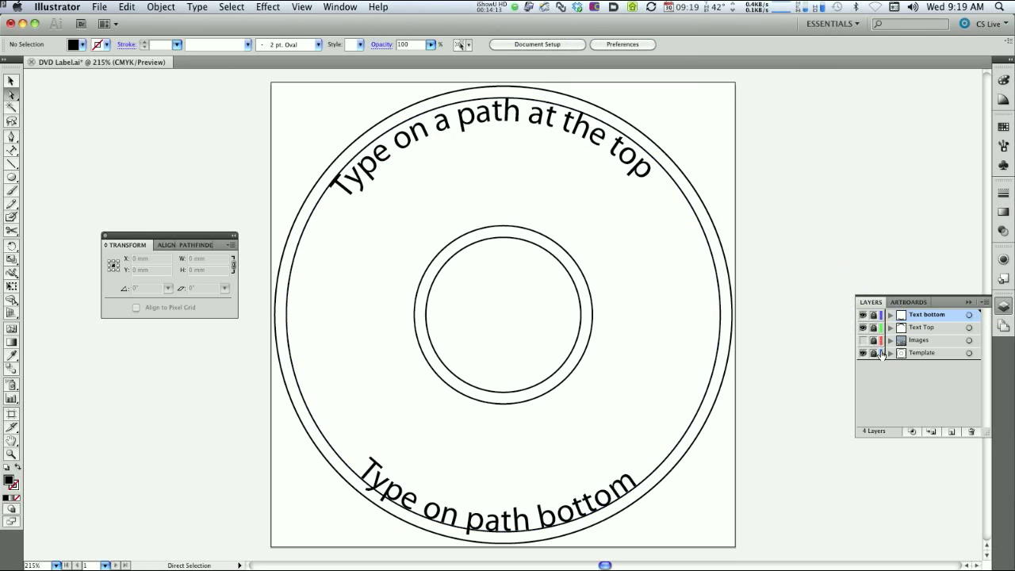
{"action": "left_click", "coordinate": [874, 326]}
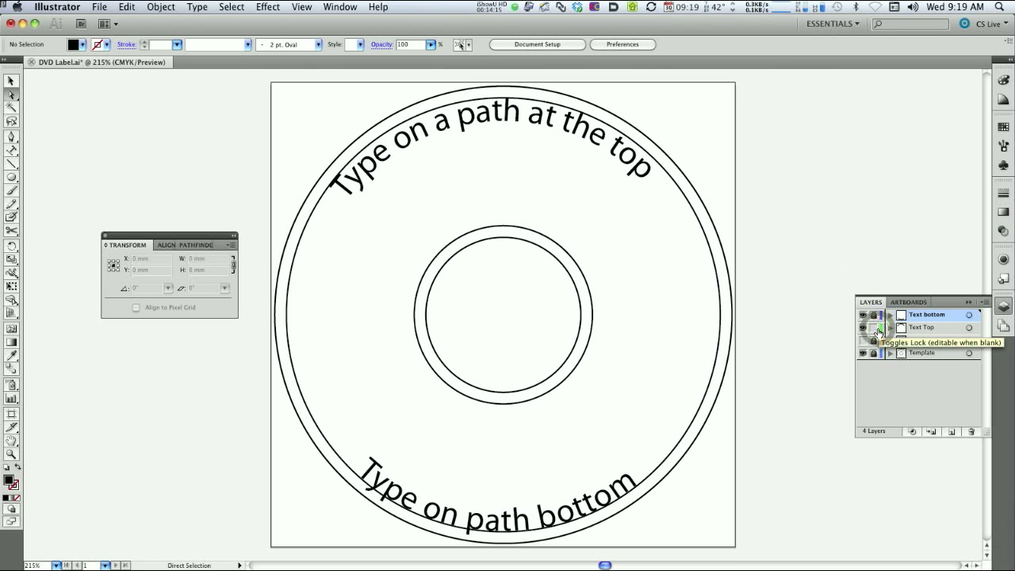
{"action": "left_click", "coordinate": [932, 327]}
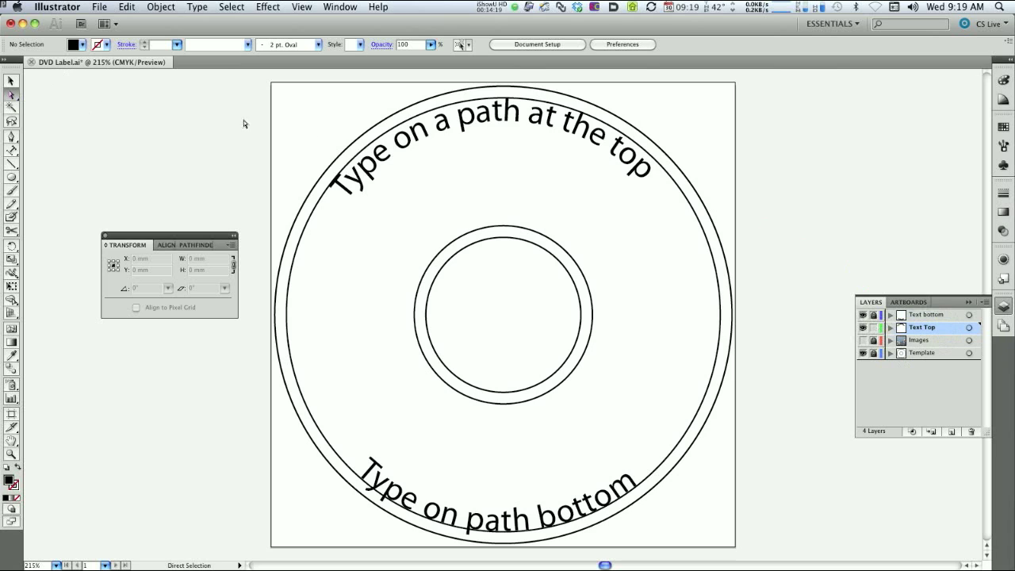
Slide the top path text slightly clockwise along its circle to center it, and lock the Text Top layer
{"action": "left_click", "coordinate": [372, 181]}
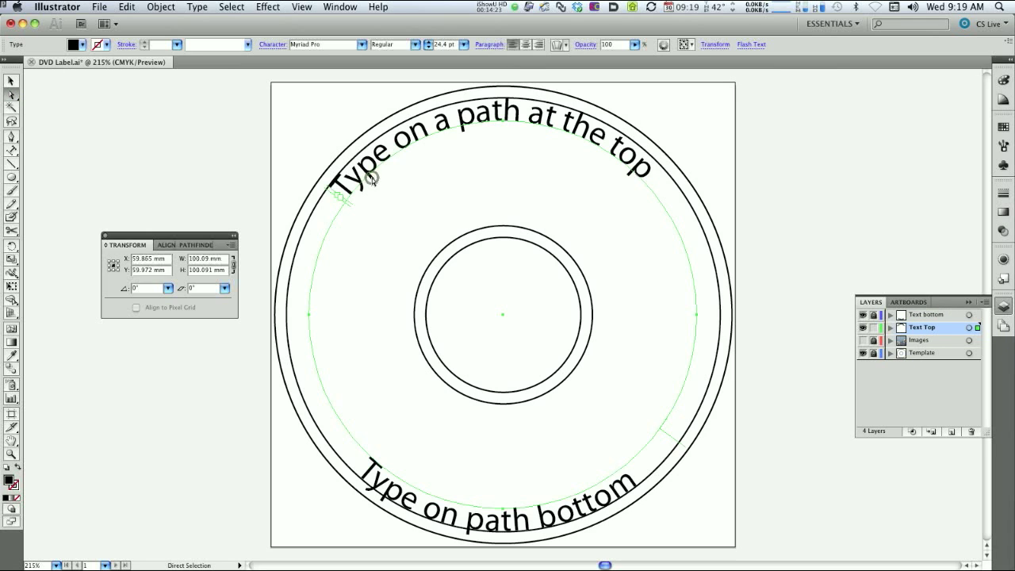
{"action": "left_click_drag", "start_coordinate": [669, 438], "coordinate": [656, 446]}
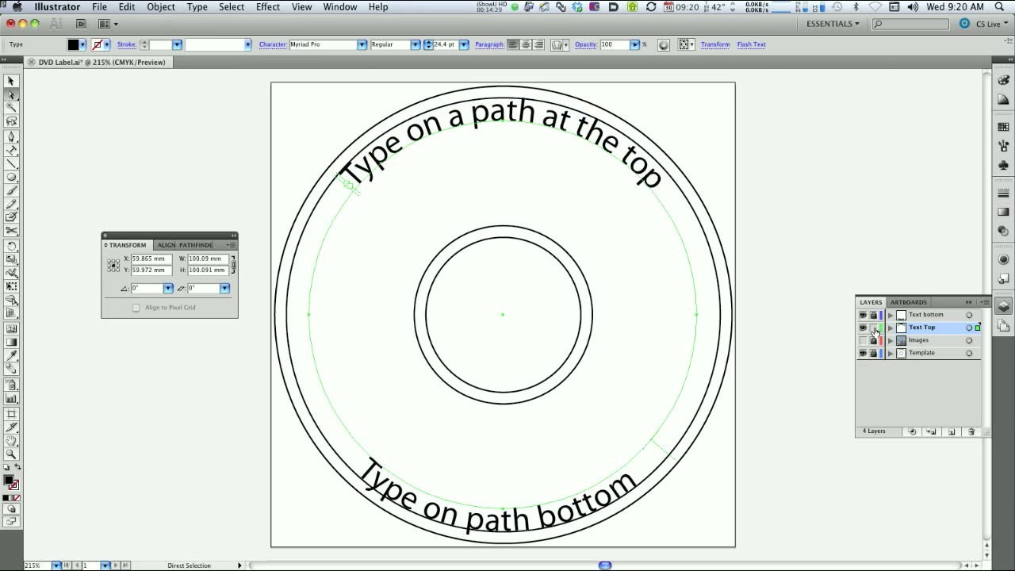
{"action": "left_click", "coordinate": [873, 327]}
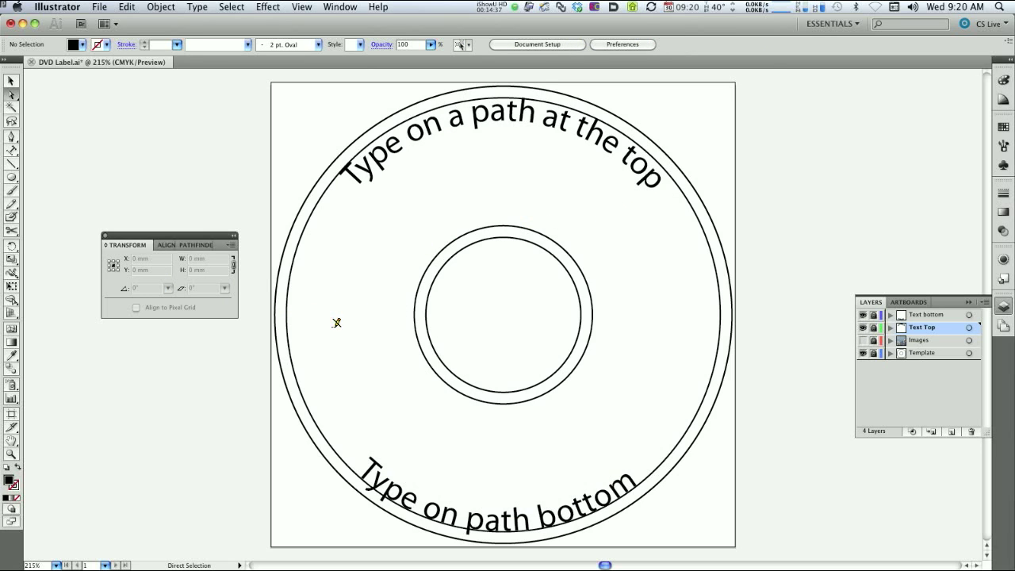
Open the file "DVD Video White logo.ai" from the DVD Label Video Tutorial folder
{"action": "left_click", "coordinate": [102, 7]}
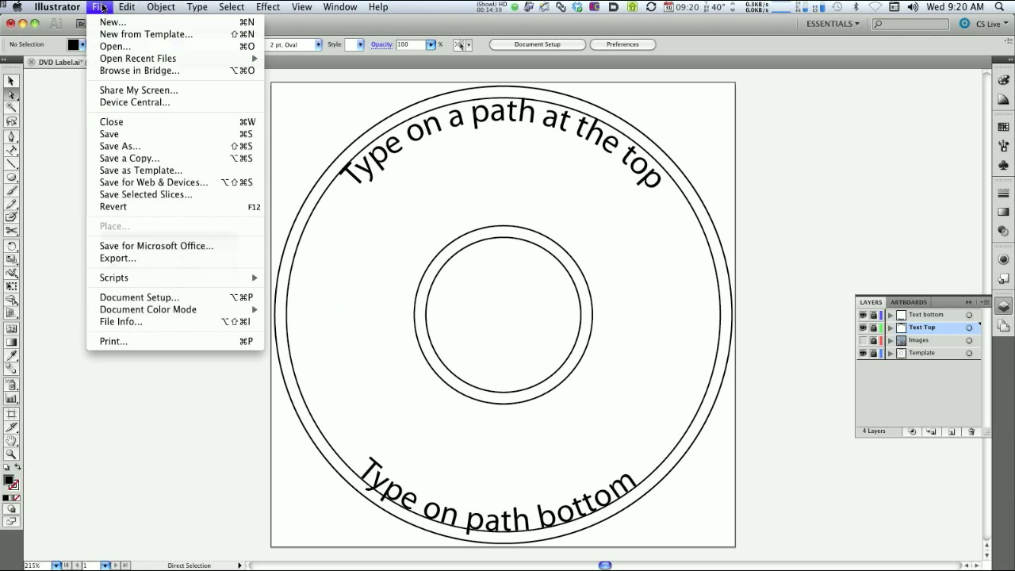
{"action": "left_click", "coordinate": [111, 46]}
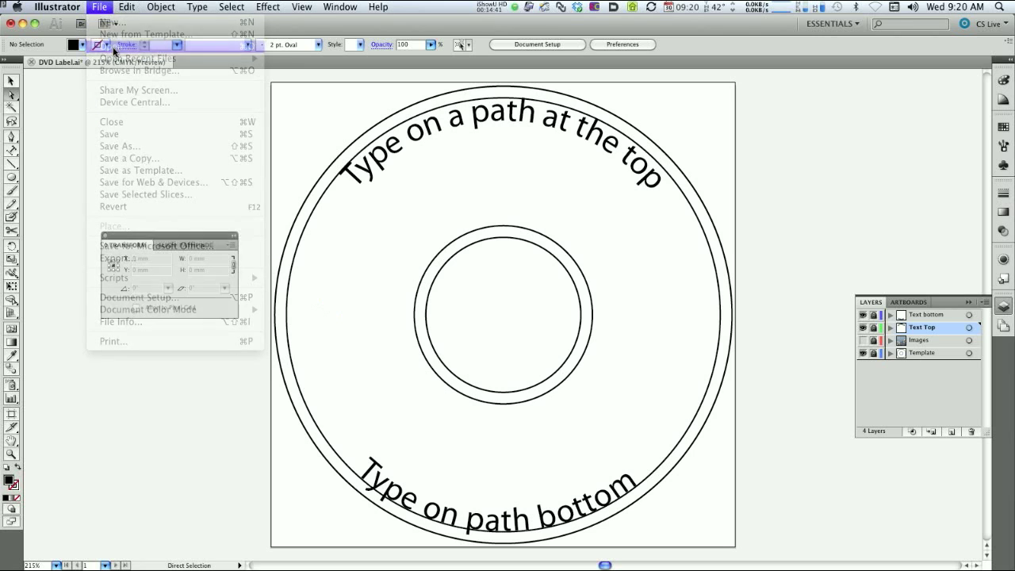
{"action": "left_click", "coordinate": [381, 95]}
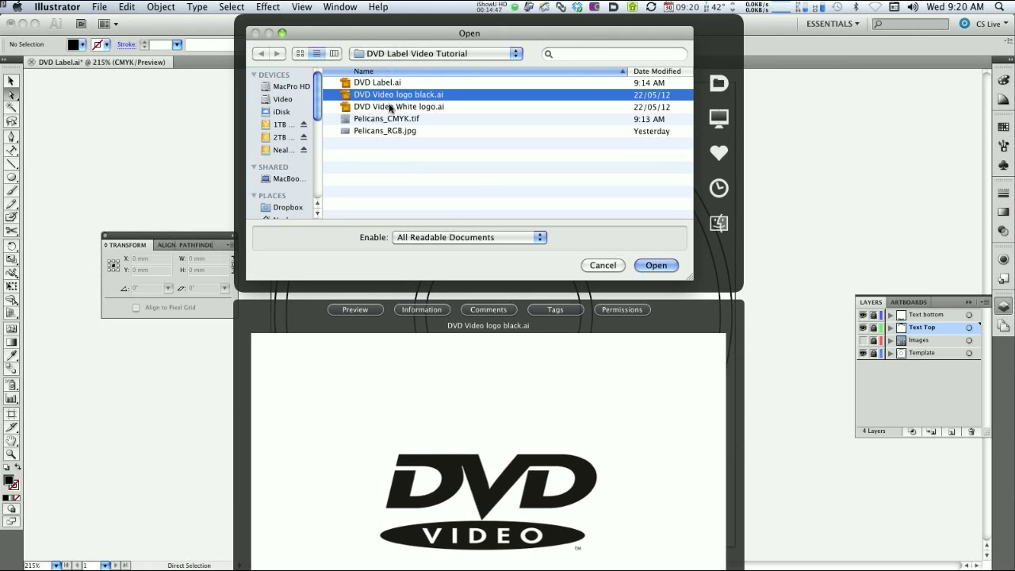
{"action": "left_click", "coordinate": [390, 107]}
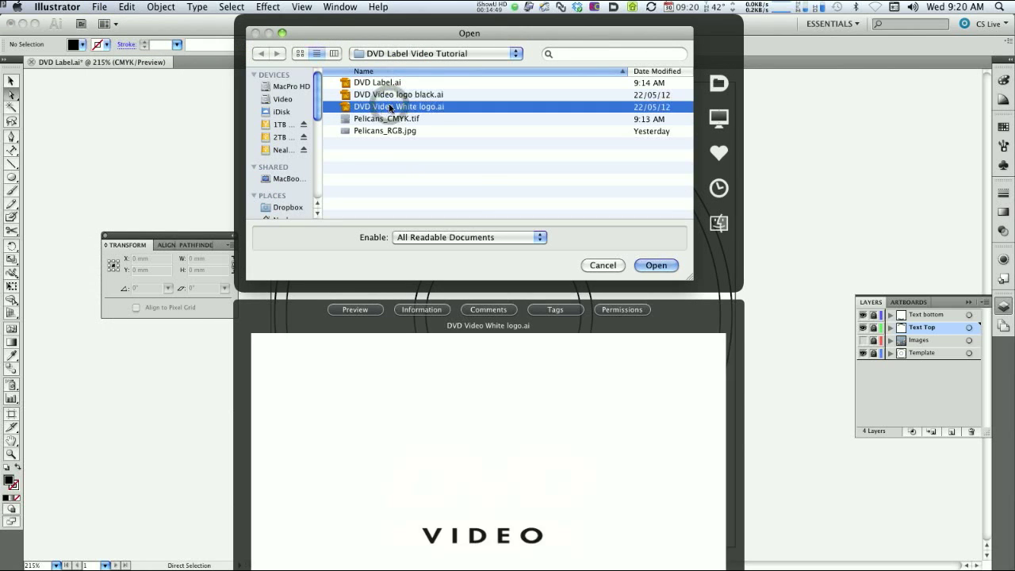
{"action": "left_click", "coordinate": [660, 266]}
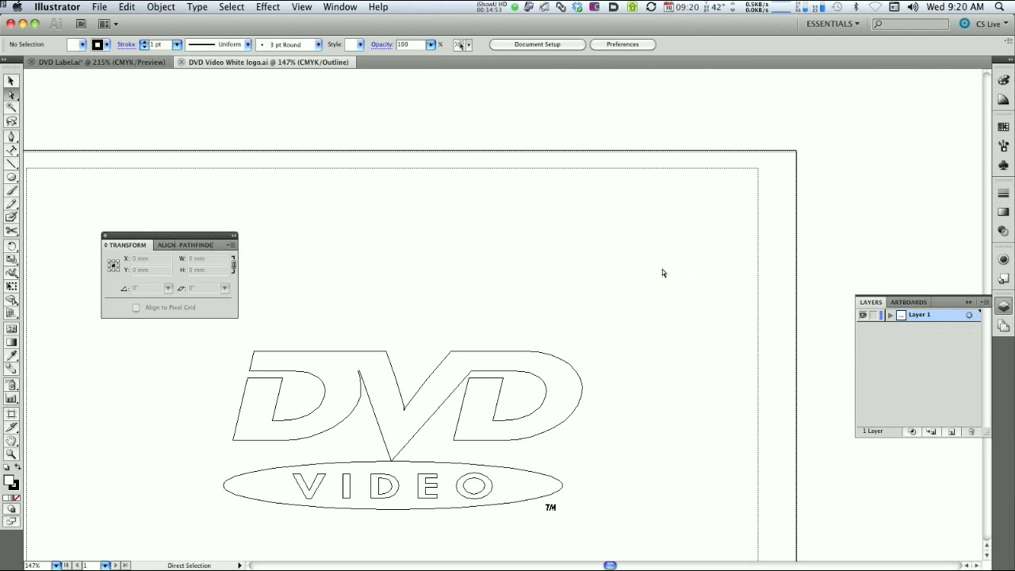
Select all of the DVD Video logo artwork with the Selection tool
{"action": "left_click", "coordinate": [11, 80]}
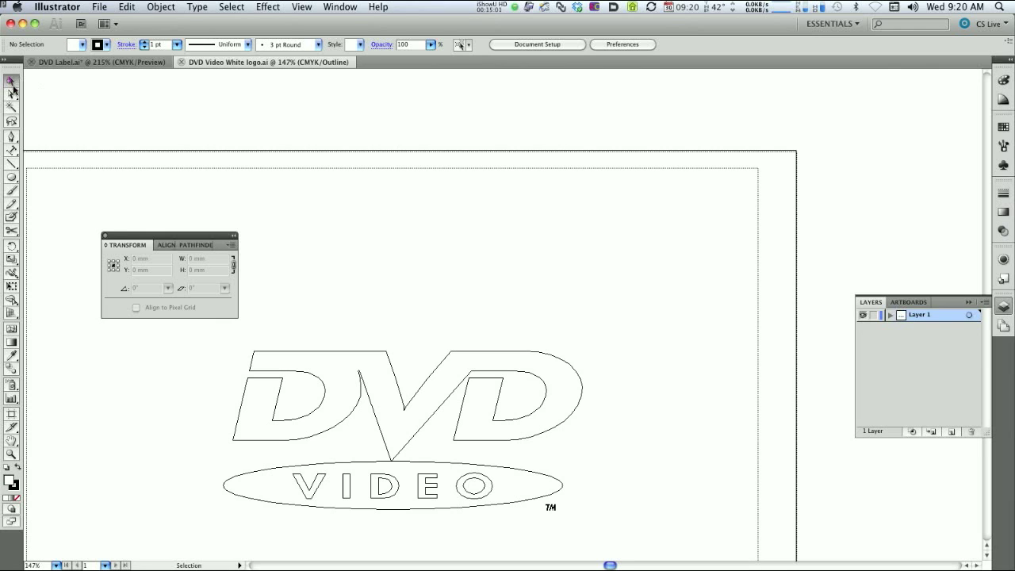
{"action": "left_click", "coordinate": [326, 354]}
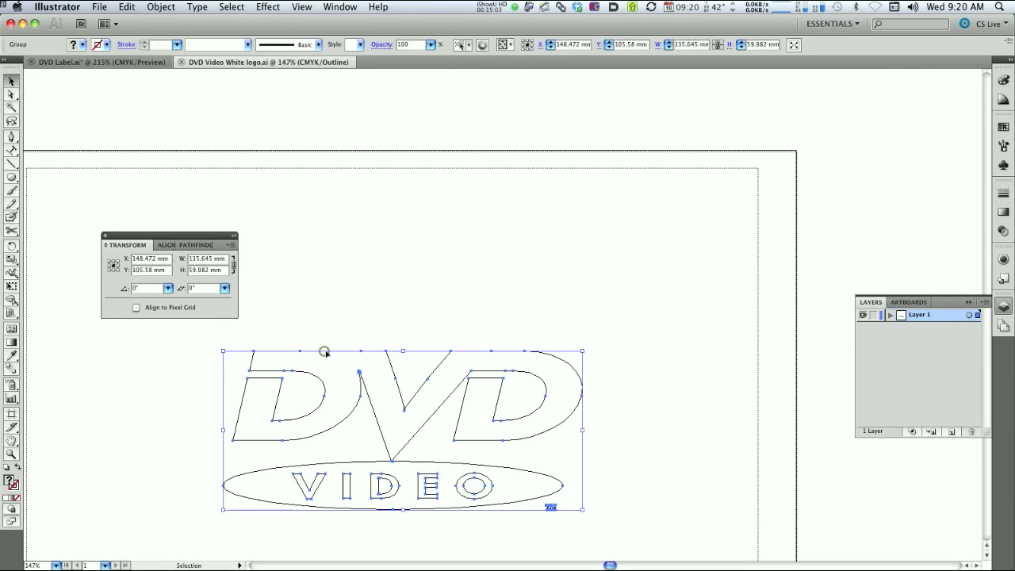
{"action": "left_click", "coordinate": [185, 356]}
{"action": "left_click_drag", "start_coordinate": [199, 334], "coordinate": [671, 539]}
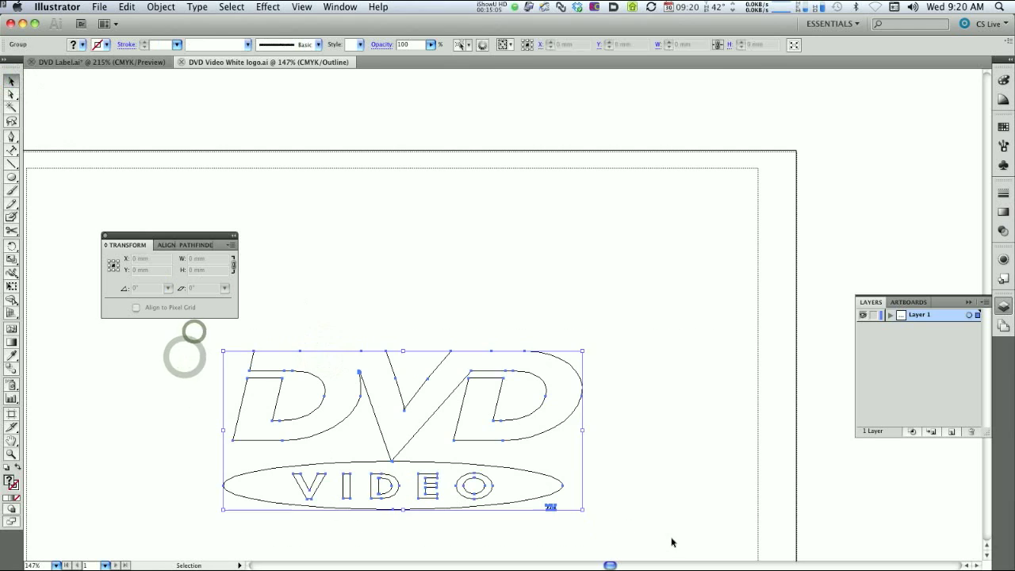
{"action": "left_click", "coordinate": [665, 415]}
{"action": "key", "text": "super+a"}
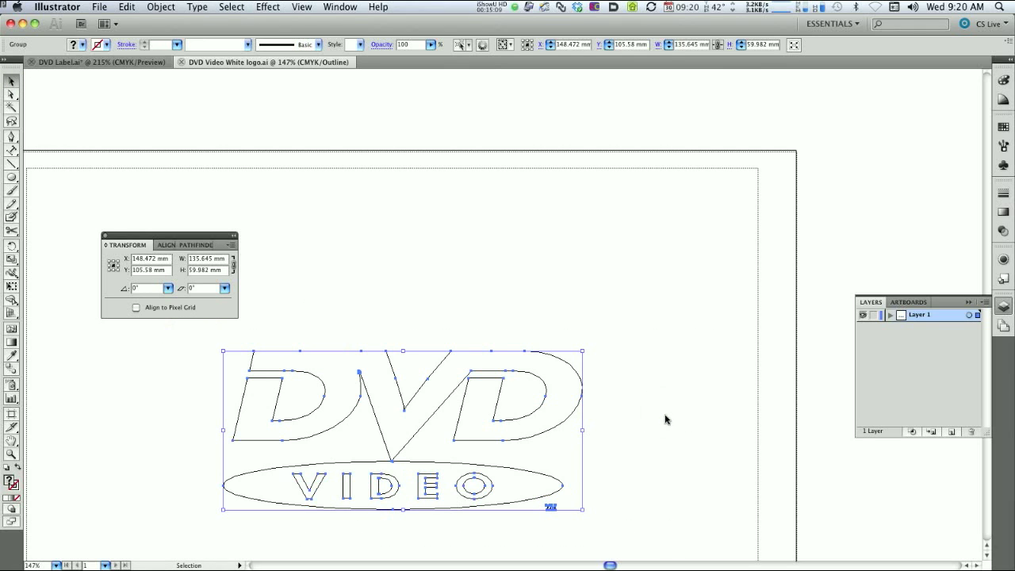
{"action": "left_click", "coordinate": [666, 419]}
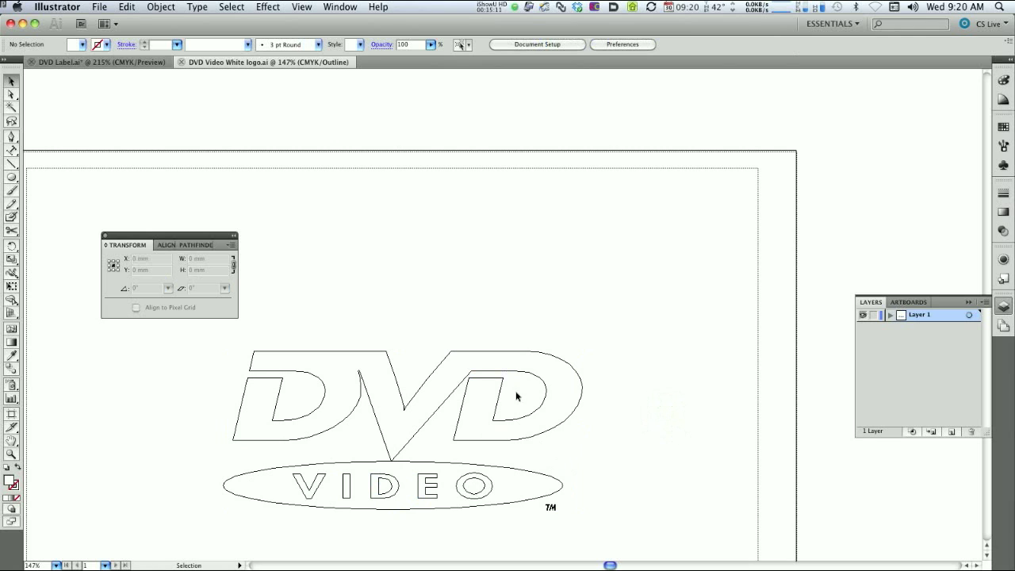
{"action": "key", "text": "super+a"}
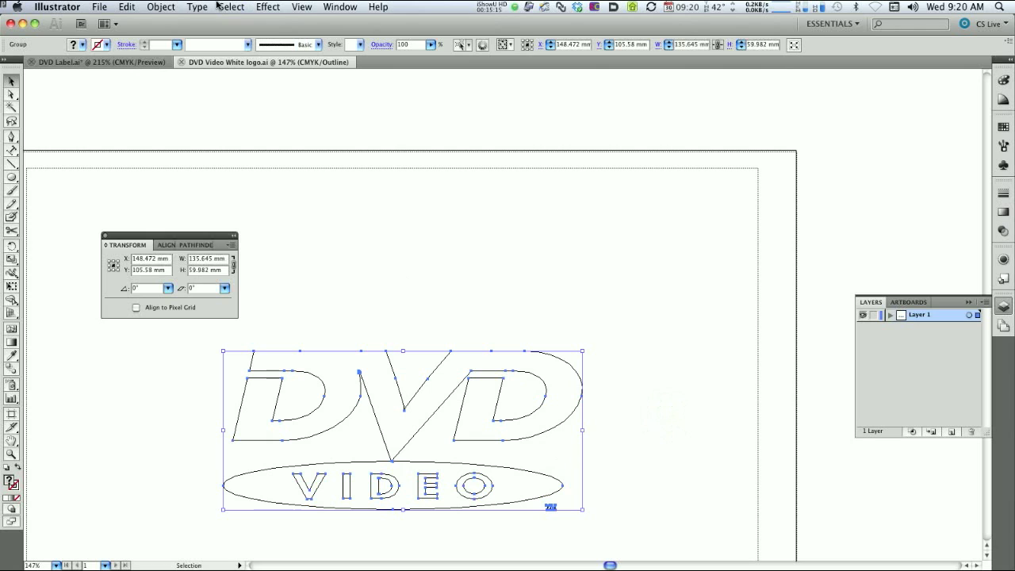
{"action": "left_click", "coordinate": [161, 7]}
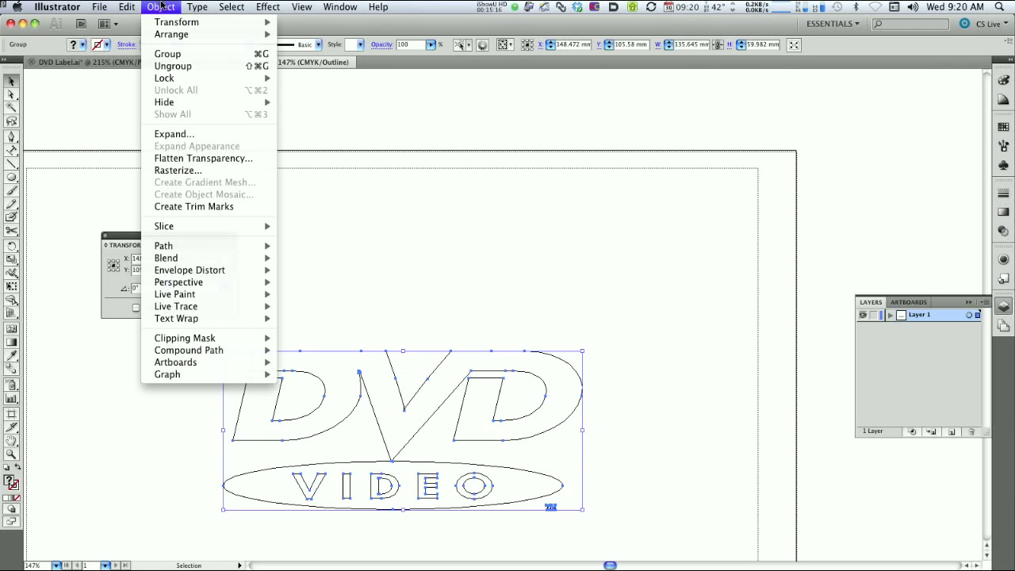
{"action": "left_click", "coordinate": [167, 54]}
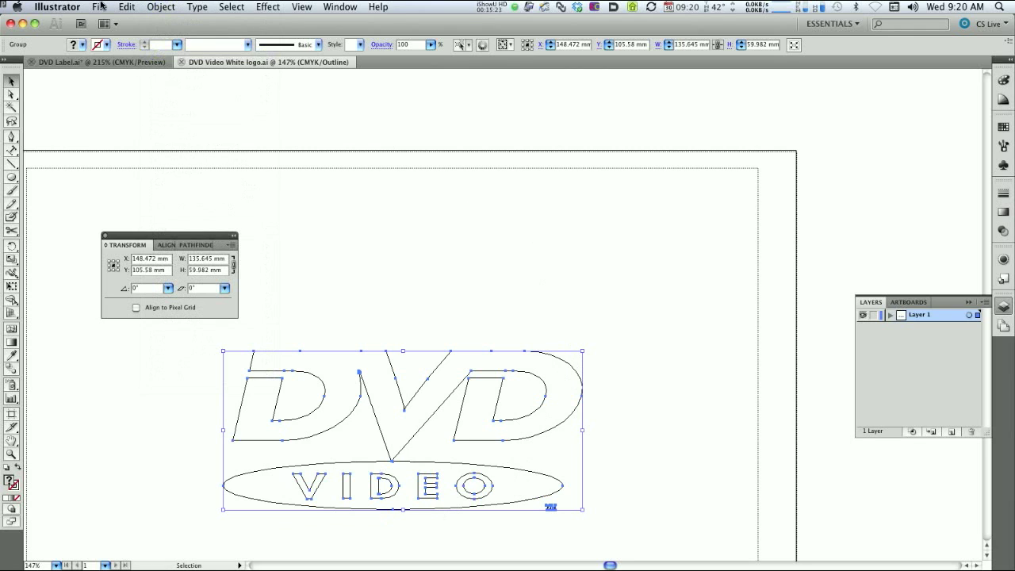
Copy the selected DVD Video logo and close the logo file to return to the DVD label
{"action": "left_click", "coordinate": [128, 8]}
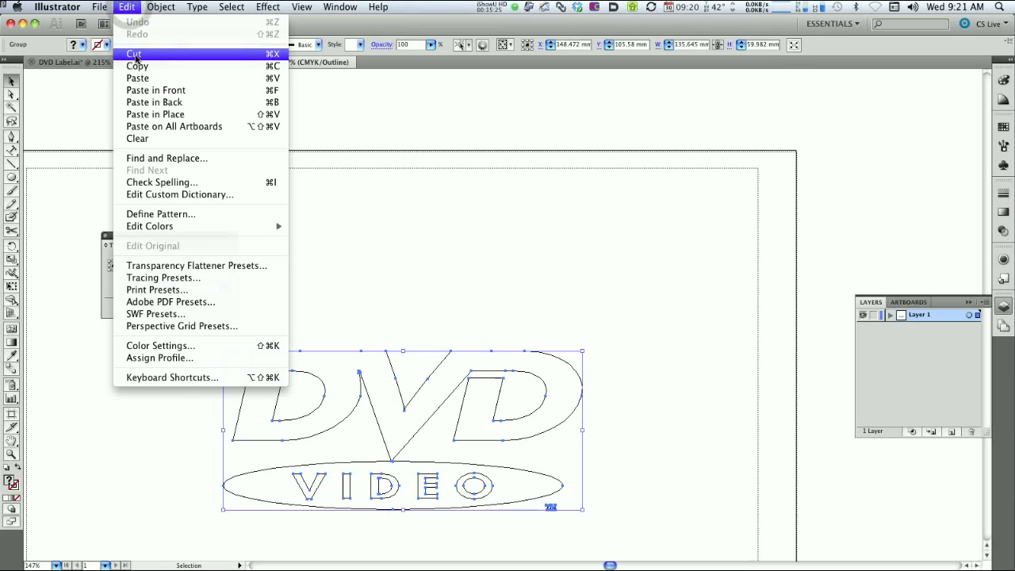
{"action": "left_click", "coordinate": [139, 67]}
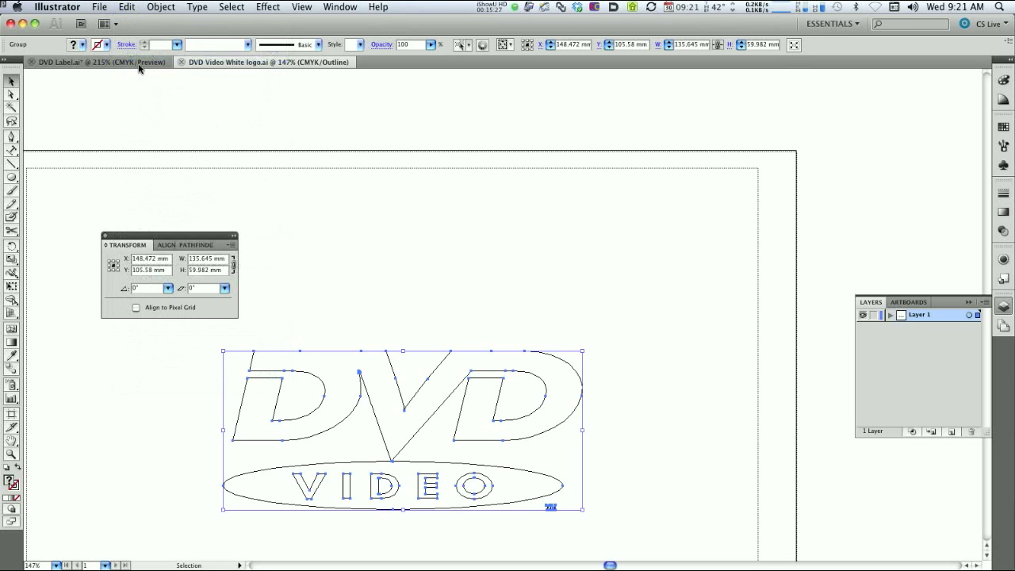
{"action": "left_click", "coordinate": [181, 63]}
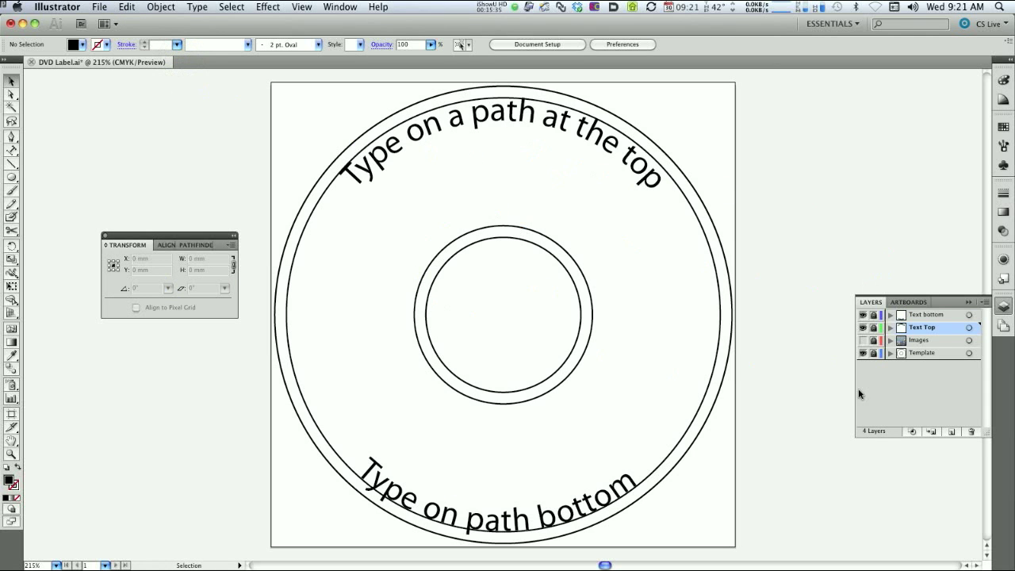
Create a layer named "Graphics" above Text Top and paste the copied DVD Video logo into it
{"action": "left_click", "coordinate": [951, 433]}
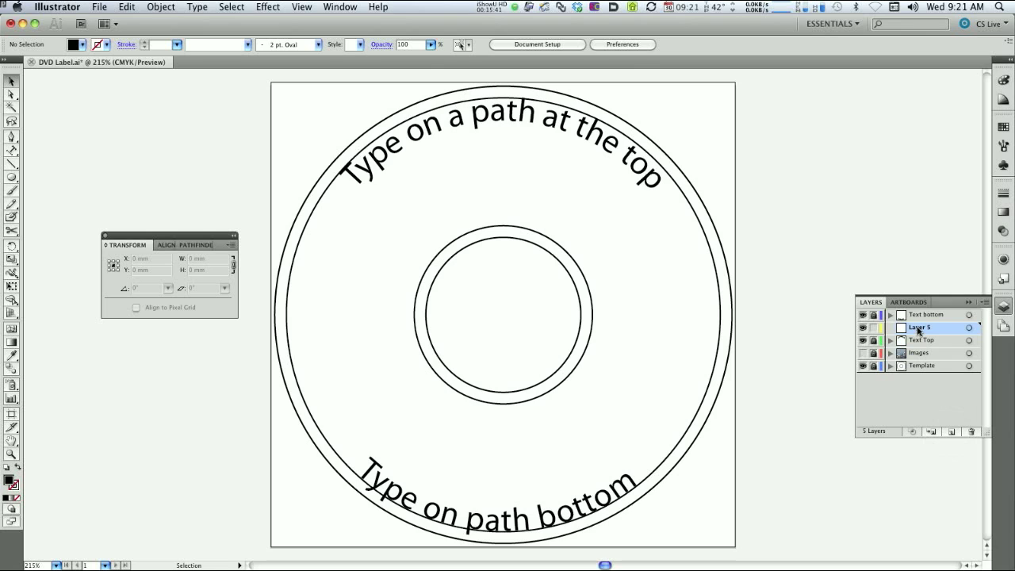
{"action": "double_click", "coordinate": [919, 328]}
{"action": "type", "text": "Gr"}
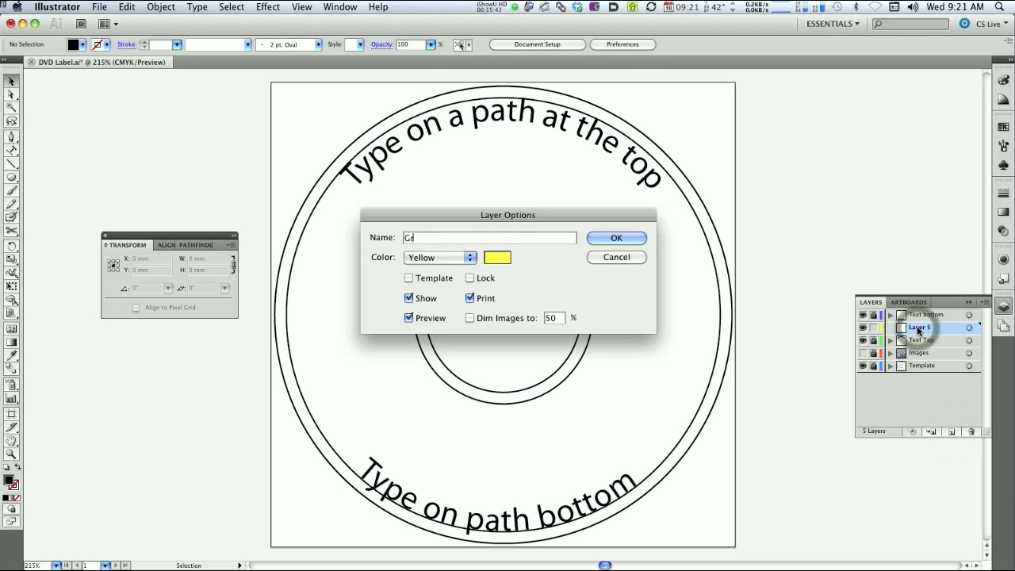
{"action": "type", "text": "aphics"}
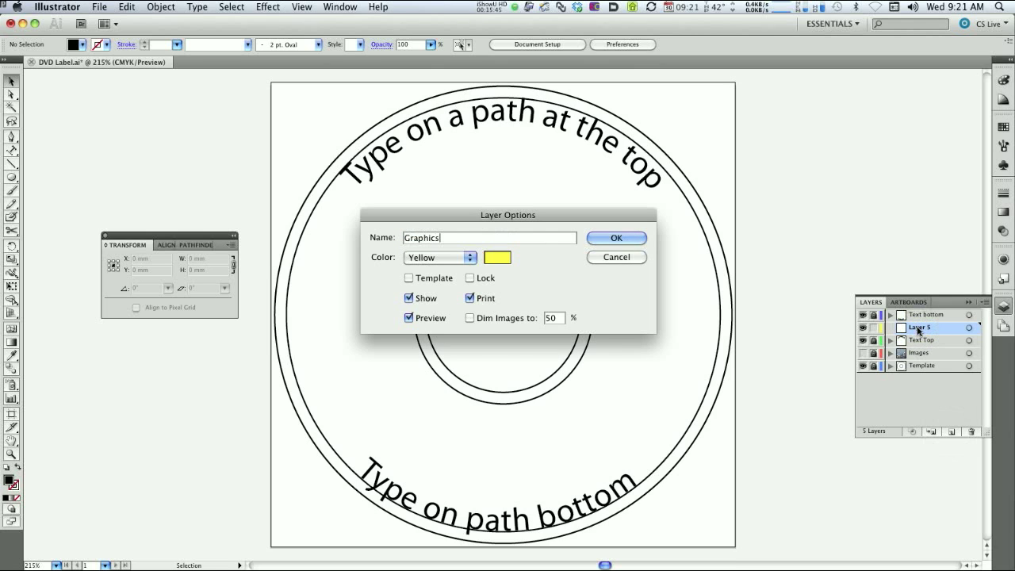
{"action": "key", "text": "Return"}
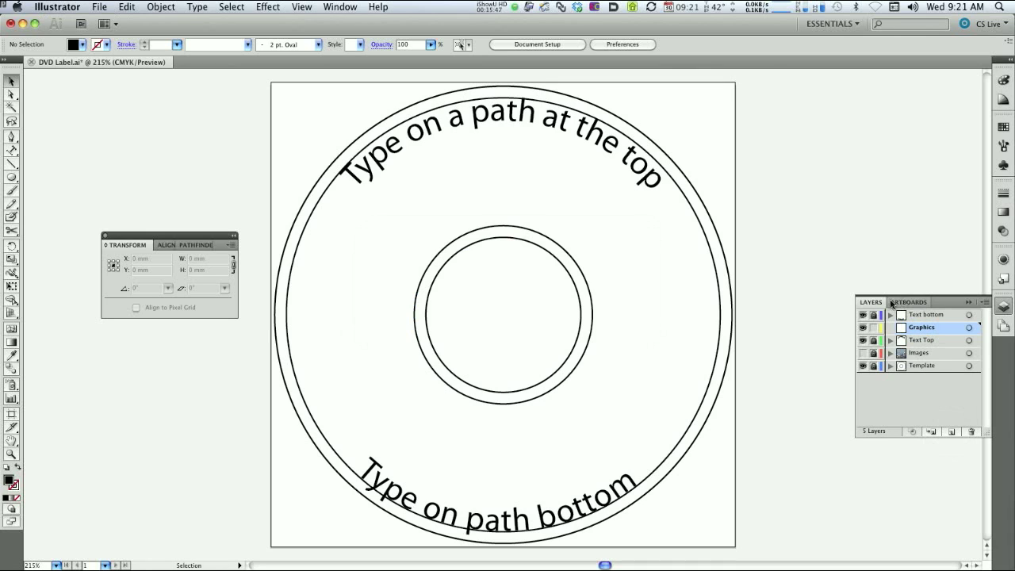
{"action": "key", "text": "a"}
{"action": "key", "text": "super+v"}
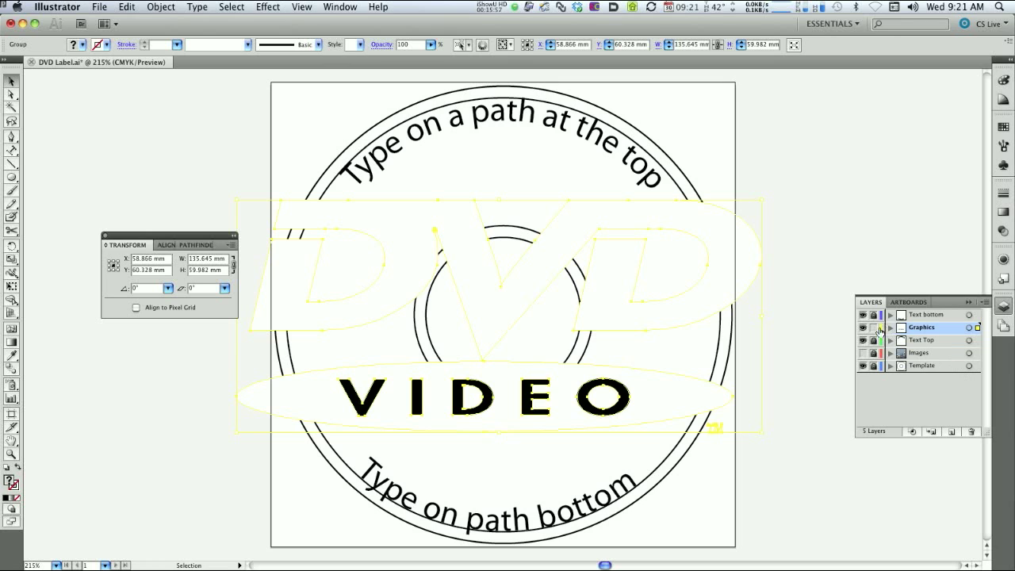
Change the Graphics layer's color to Pink
{"action": "double_click", "coordinate": [954, 329]}
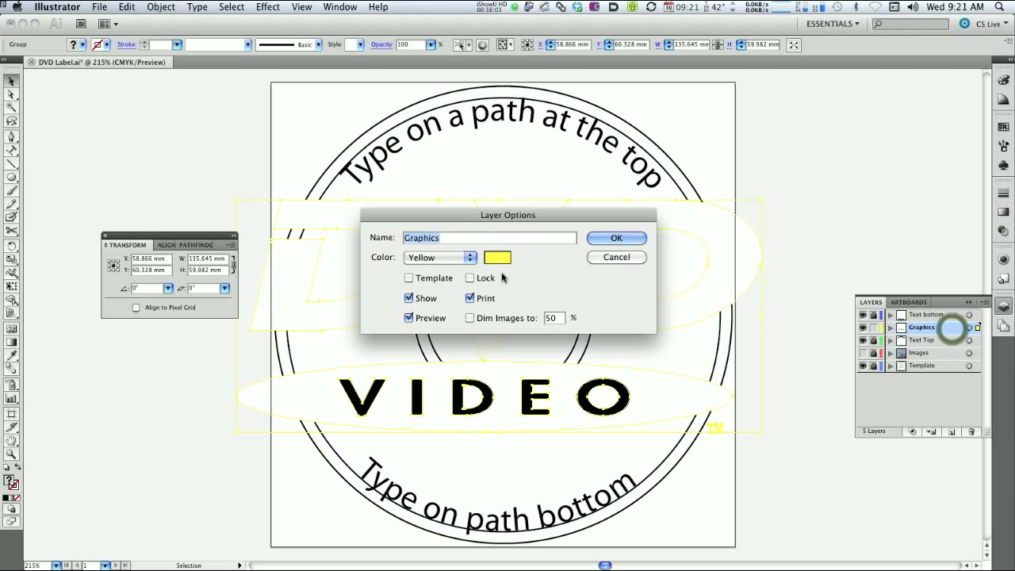
{"action": "left_click", "coordinate": [461, 259]}
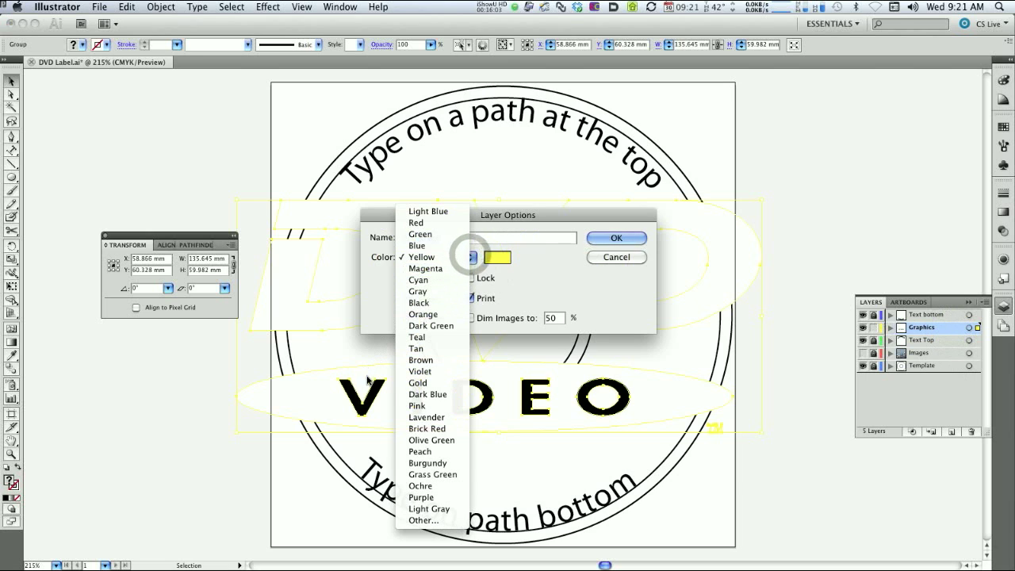
{"action": "left_click", "coordinate": [428, 408]}
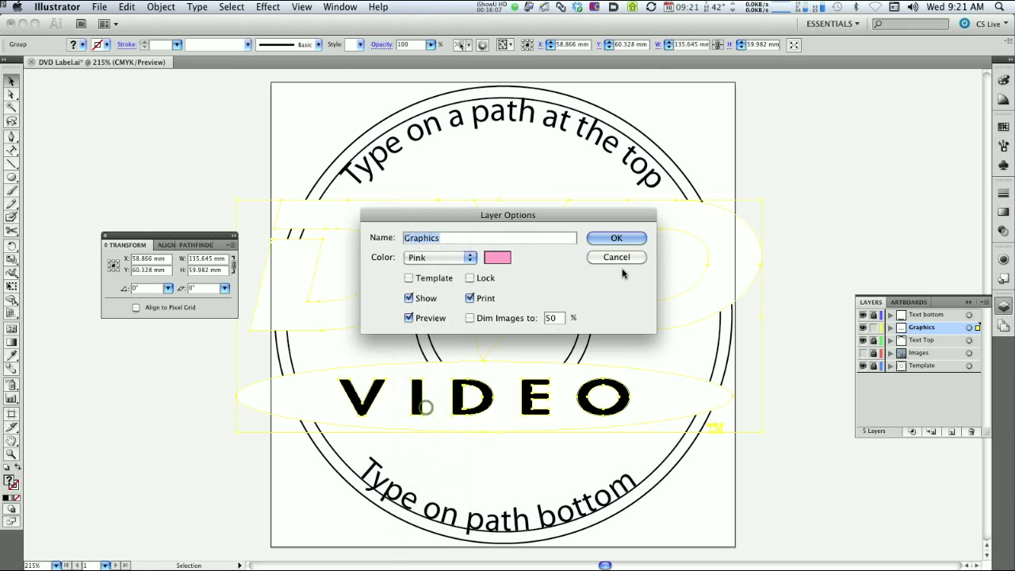
{"action": "left_click", "coordinate": [615, 239]}
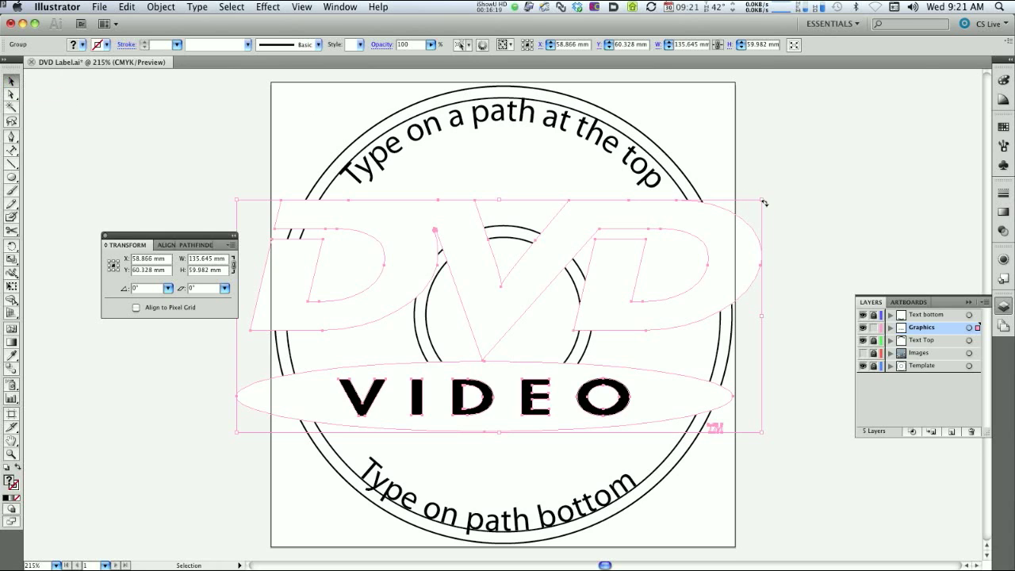
Scale the logo proportionally to about 22.5 mm wide between the left rim and hub, and check it with the Images layer briefly shown
{"action": "key", "text": "shift"}
{"action": "left_click_drag", "start_coordinate": [761, 200], "coordinate": [352, 276]}
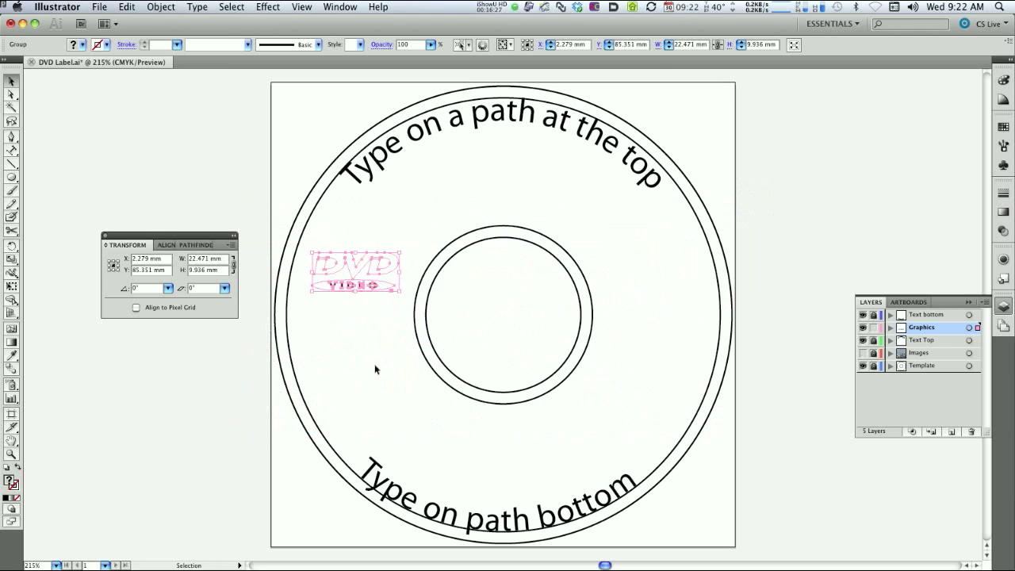
{"action": "left_click", "coordinate": [863, 353]}
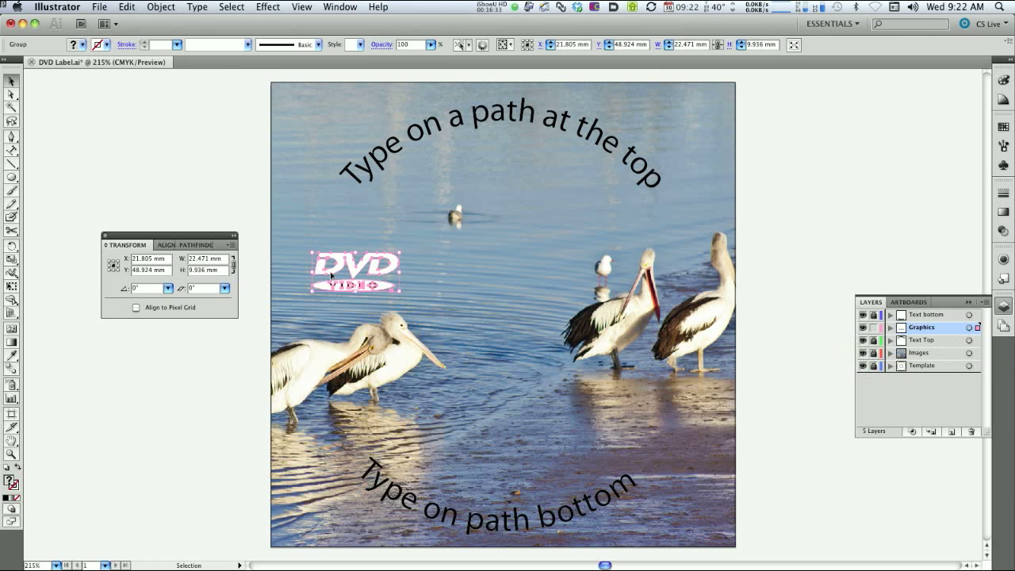
{"action": "left_click", "coordinate": [862, 355]}
{"action": "left_click", "coordinate": [17, 77]}
{"action": "left_click", "coordinate": [119, 136]}
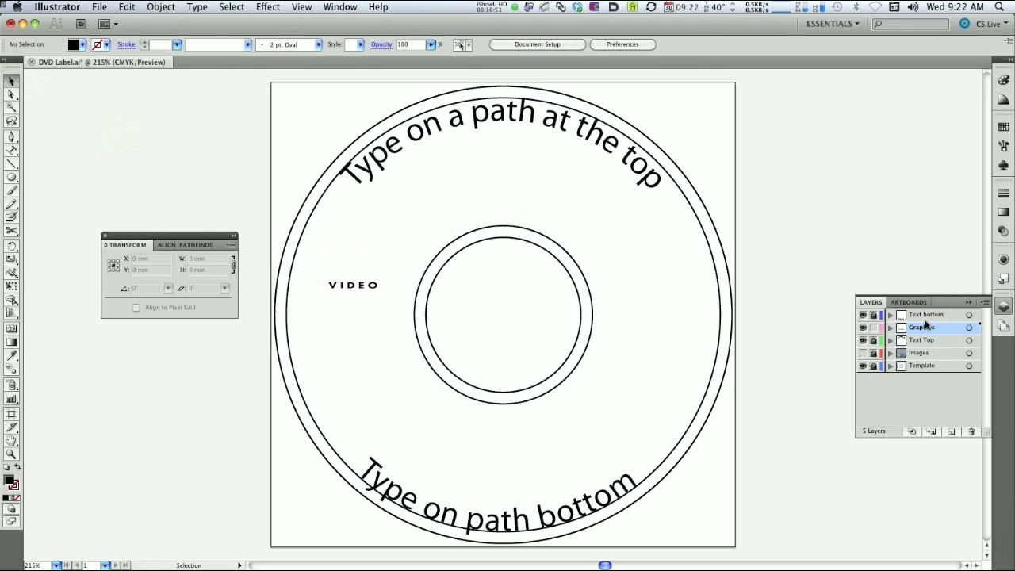
Create a layer named "Text rotating" above Graphics and switch the artwork to Outline view
{"action": "left_click", "coordinate": [951, 435]}
{"action": "double_click", "coordinate": [912, 328]}
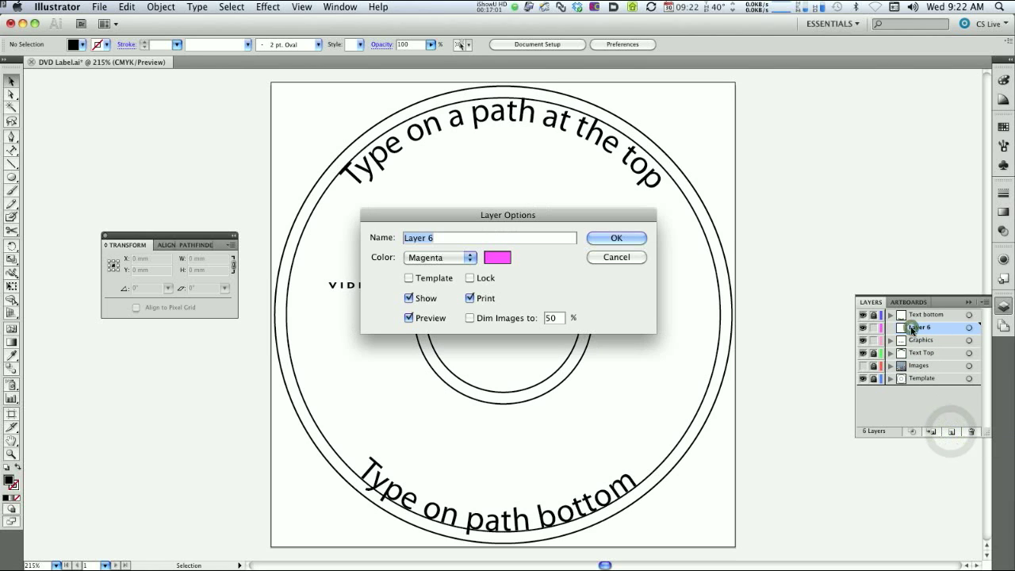
{"action": "type", "text": "Text"}
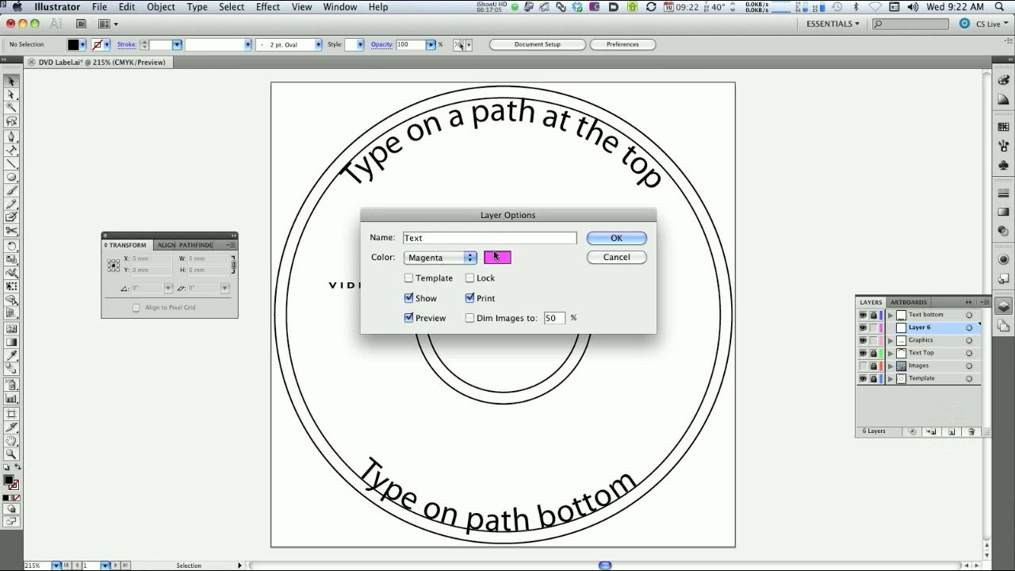
{"action": "type", "text": " rotating"}
{"action": "left_click", "coordinate": [634, 239]}
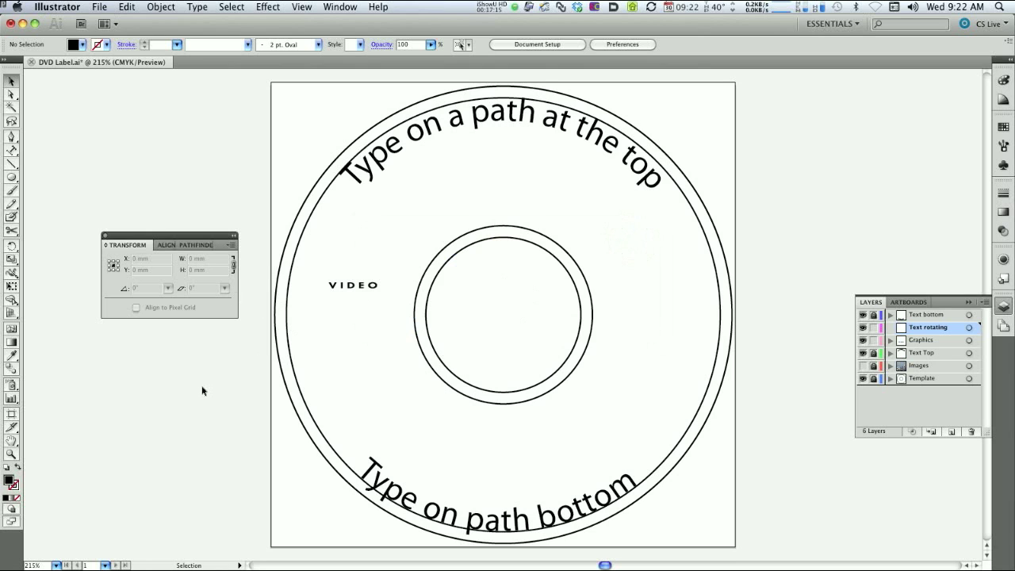
{"action": "key", "text": "super+y"}
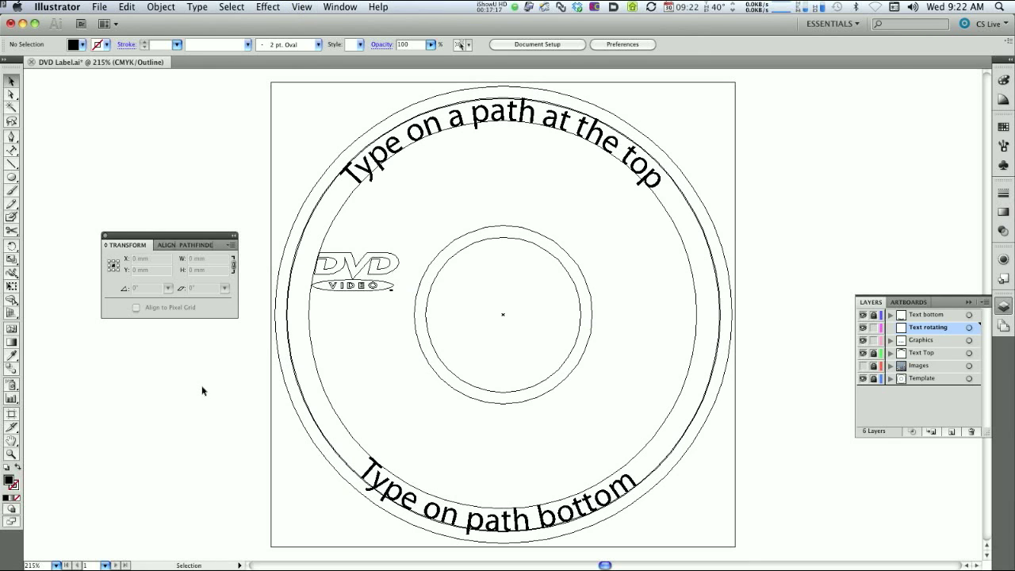
Draw a circle about 46.27 mm in diameter around the hub on the Text rotating layer and center it at X 60, Y 60 mm
{"action": "left_click", "coordinate": [12, 177]}
{"action": "left_click", "coordinate": [502, 314]}
{"action": "left_click_drag", "start_coordinate": [580, 391], "coordinate": [593, 404]}
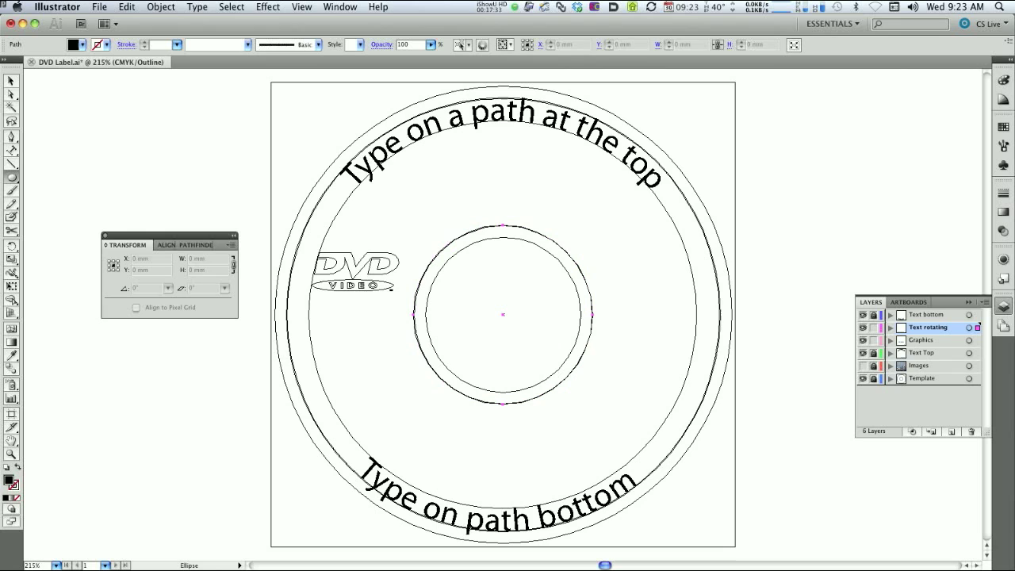
{"action": "triple_click", "coordinate": [164, 258]}
{"action": "type", "text": "60"}
{"action": "key", "text": "Tab"}
{"action": "type", "text": "60"}
{"action": "key", "text": "Return"}
Add the path text "This is text on a circle flipped upside down" around the hub circle, starting at its upper left
{"action": "left_click_drag", "start_coordinate": [9, 150], "coordinate": [64, 185]}
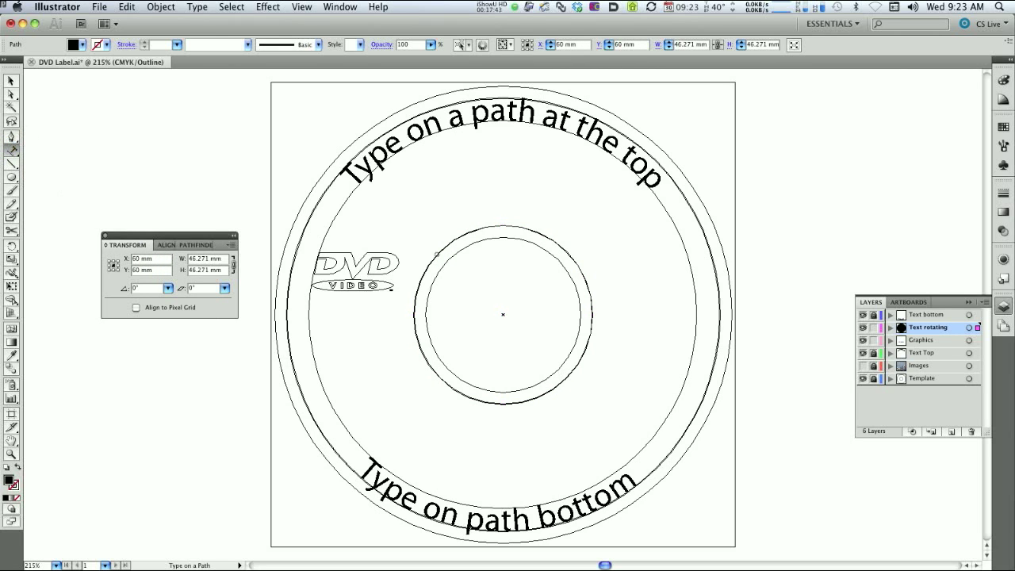
{"action": "left_click", "coordinate": [436, 255]}
{"action": "type", "text": "This"}
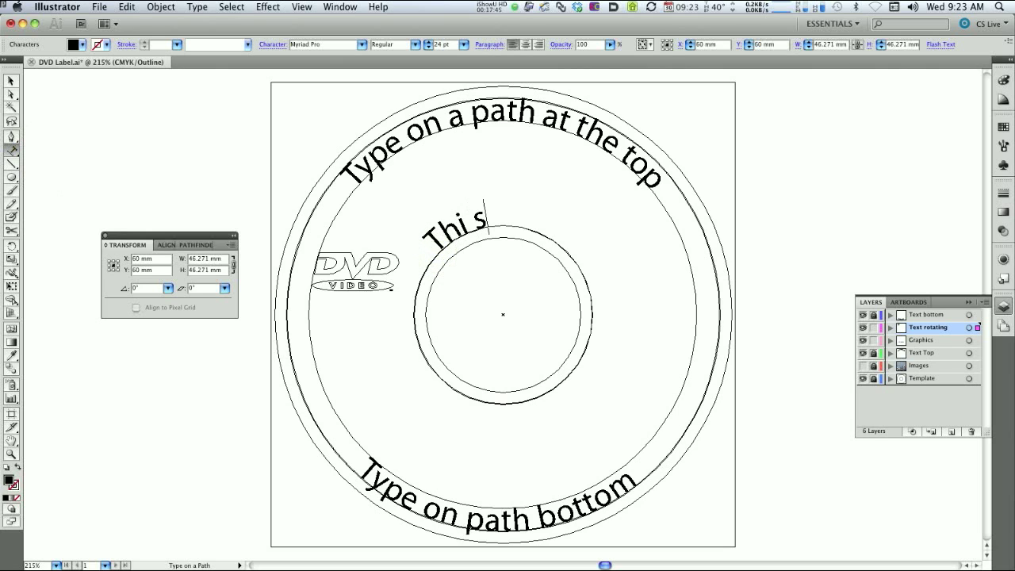
{"action": "key", "text": "BackSpace"}
{"action": "type", "text": "s is"}
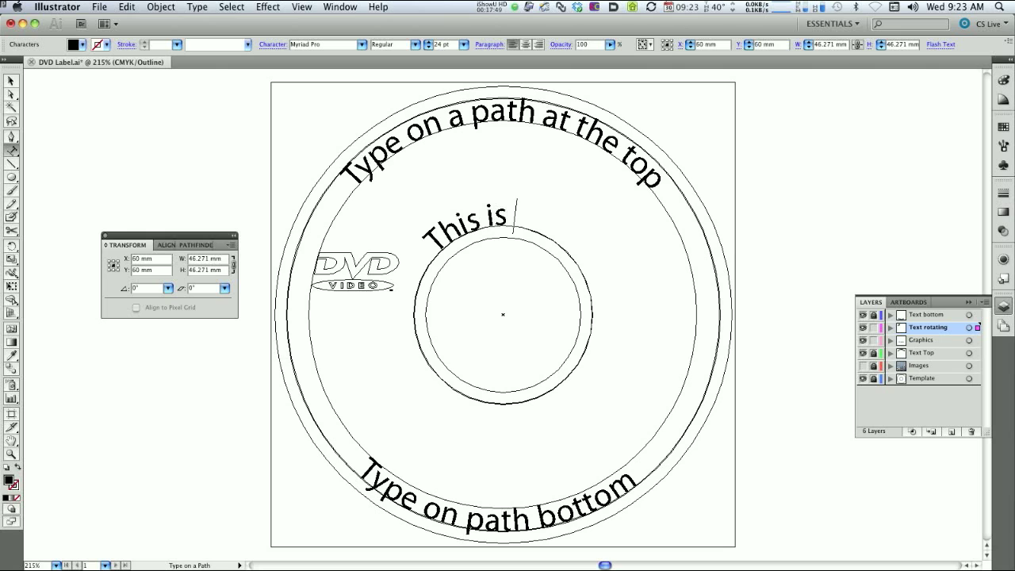
{"action": "type", "text": " text"}
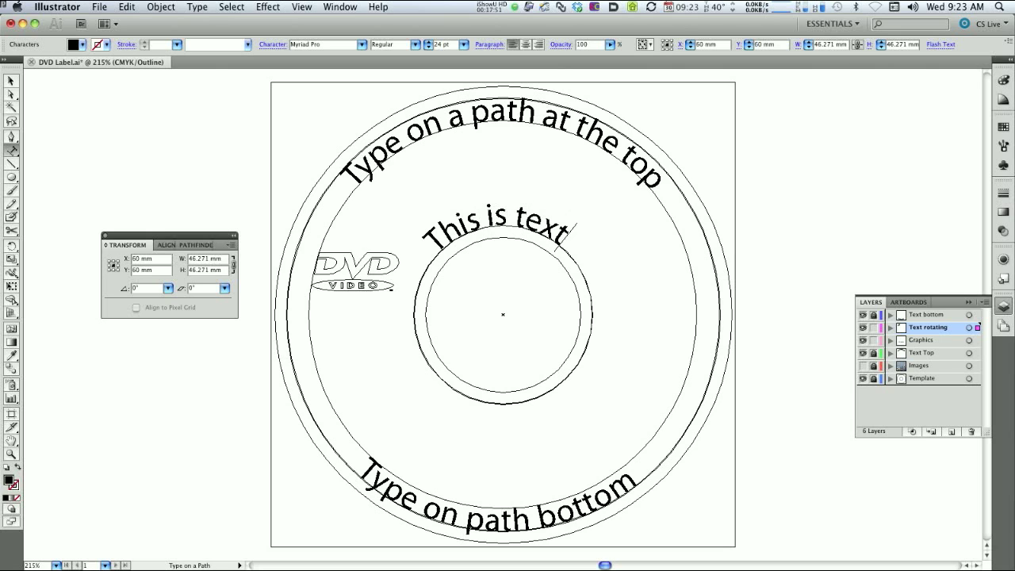
{"action": "type", "text": " on a c"}
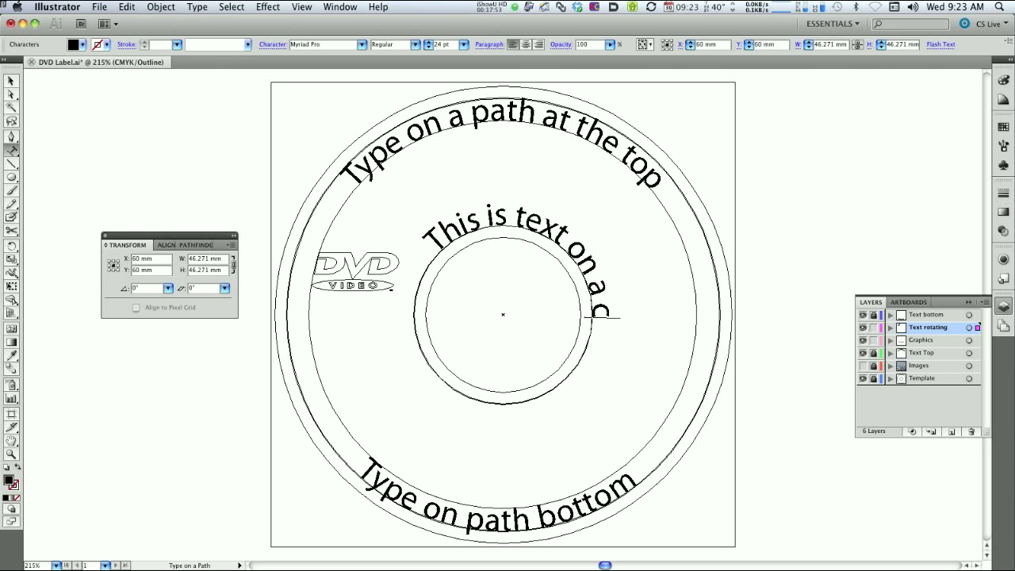
{"action": "type", "text": "ircle"}
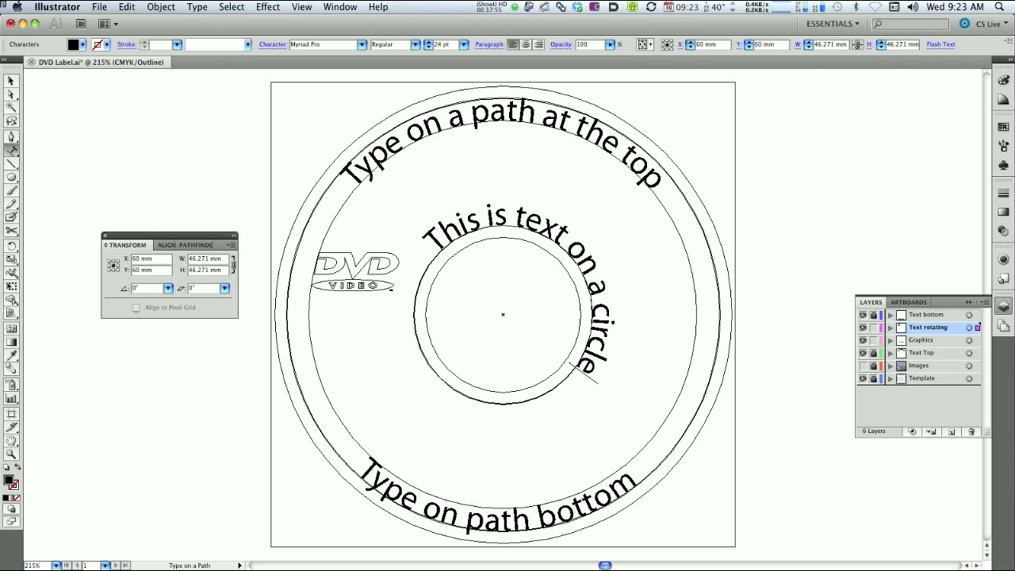
{"action": "type", "text": " th"}
{"action": "key", "text": "BackSpace"}
{"action": "type", "text": "lipped upside down"}
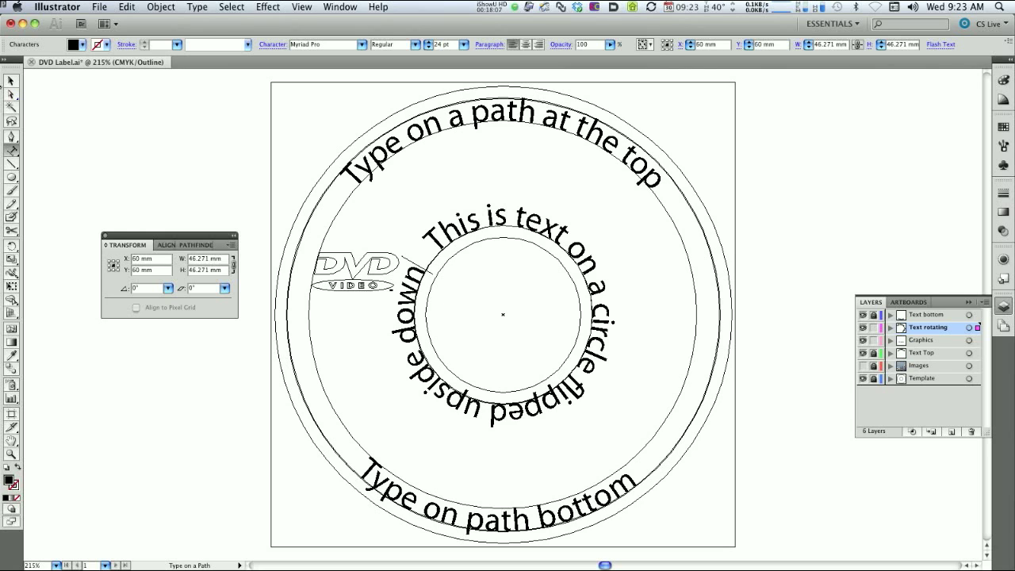
{"action": "left_click", "coordinate": [11, 80]}
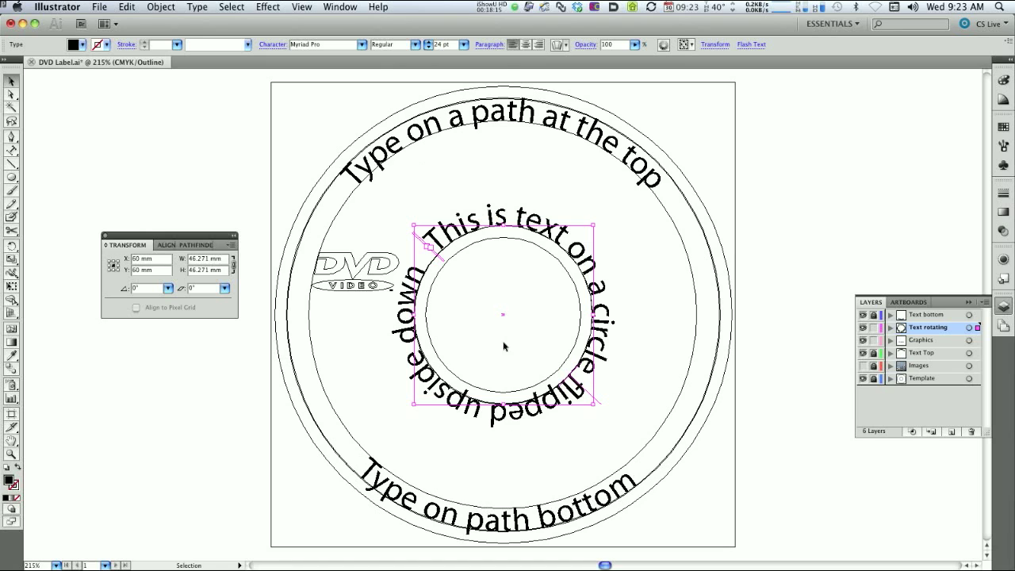
Show the Images layer, switch the artwork to Preview view, and lock the Text rotating and Graphics layers
{"action": "left_click", "coordinate": [862, 366]}
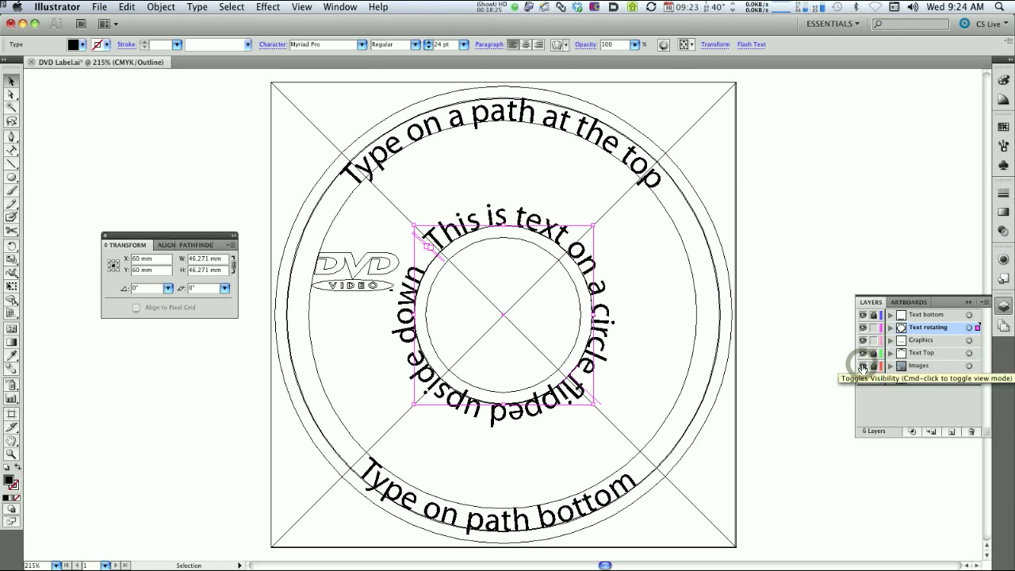
{"action": "key", "text": "super+y"}
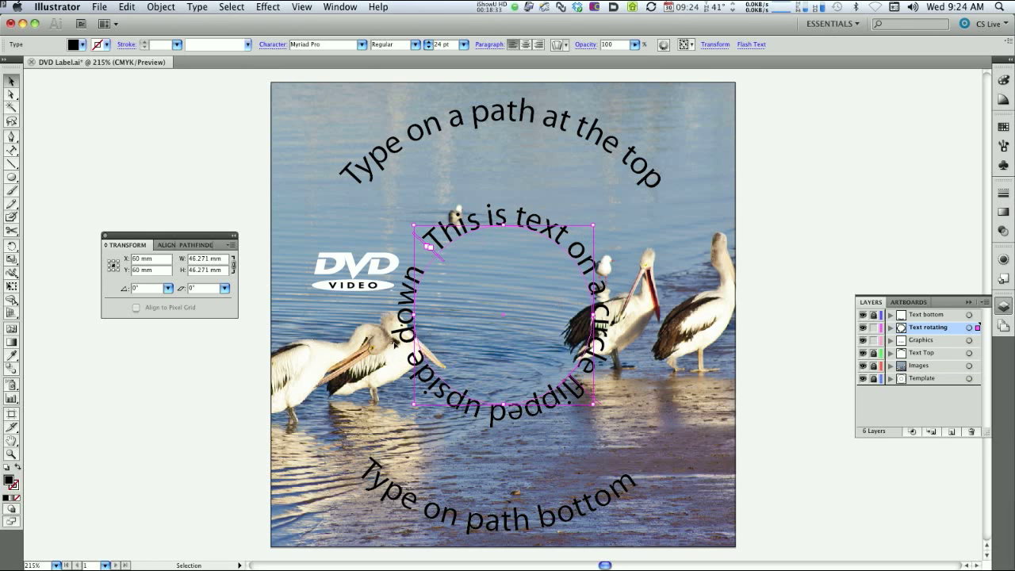
{"action": "left_click", "coordinate": [873, 327]}
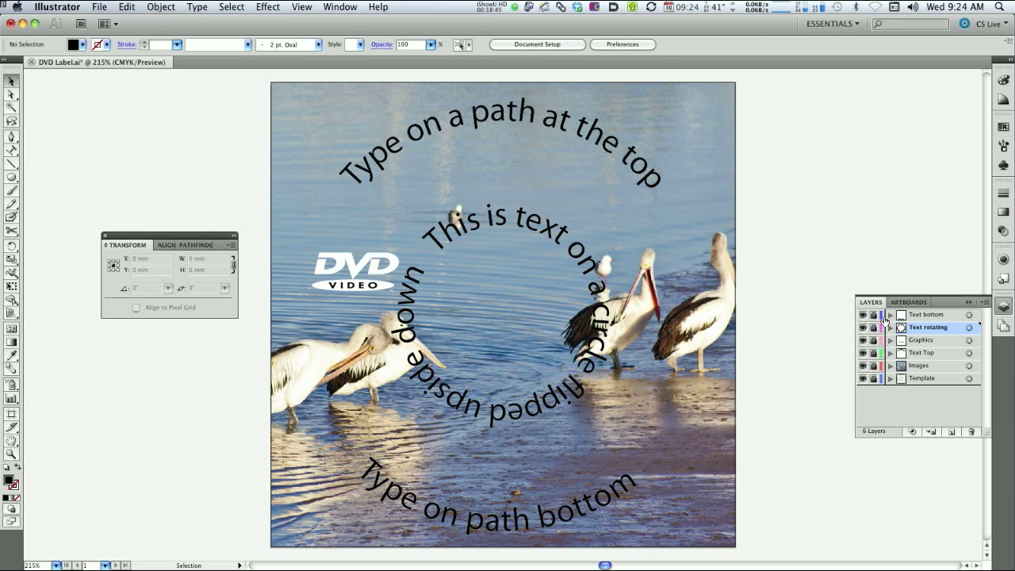
Unlock the Text bottom layer, fill the bottom path text with white, and save the document
{"action": "left_click", "coordinate": [872, 317]}
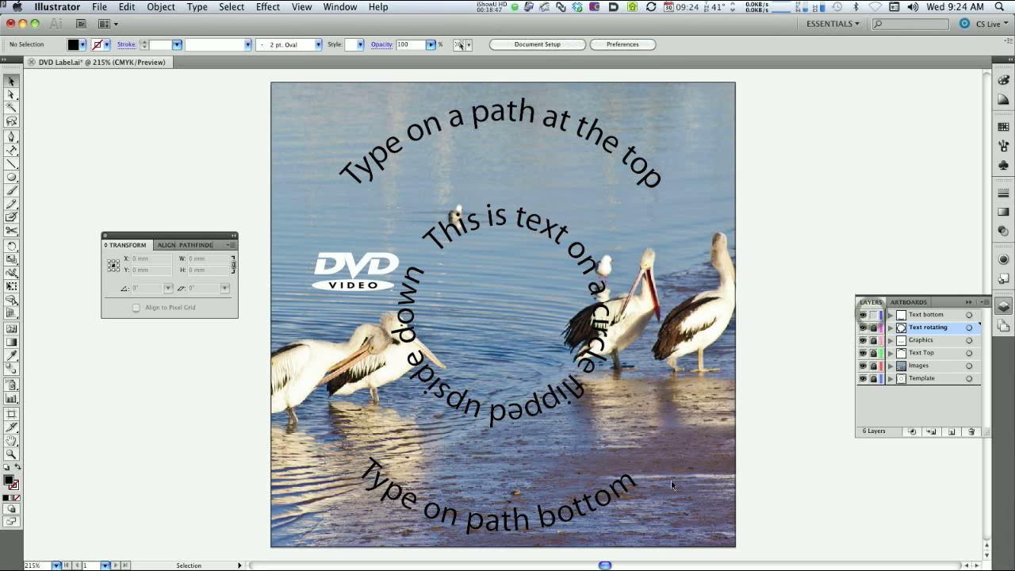
{"action": "left_click", "coordinate": [638, 491]}
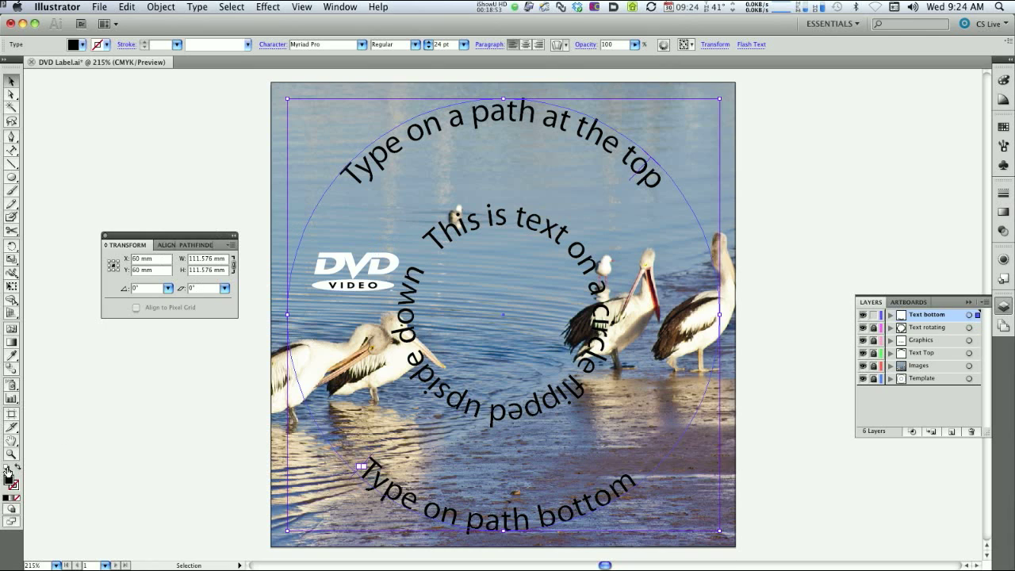
{"action": "left_click", "coordinate": [1003, 127]}
{"action": "left_click", "coordinate": [877, 135]}
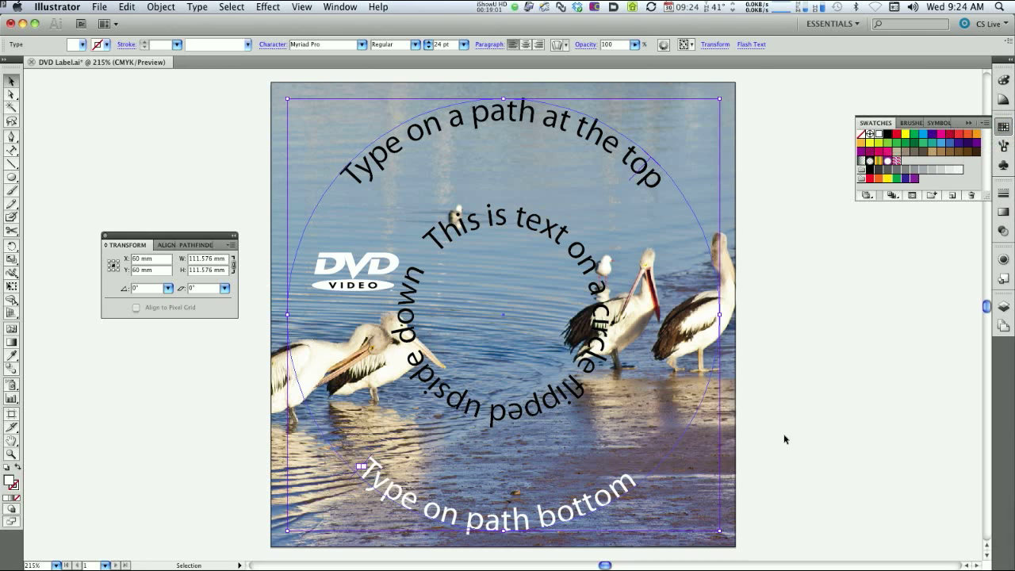
{"action": "left_click", "coordinate": [814, 393]}
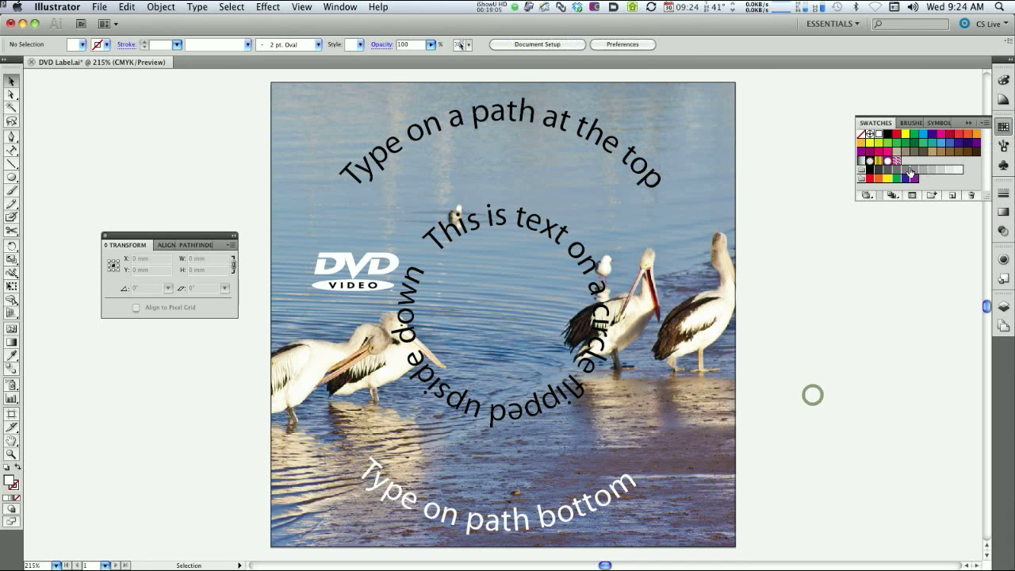
{"action": "key", "text": "a"}
{"action": "key", "text": "super+s"}
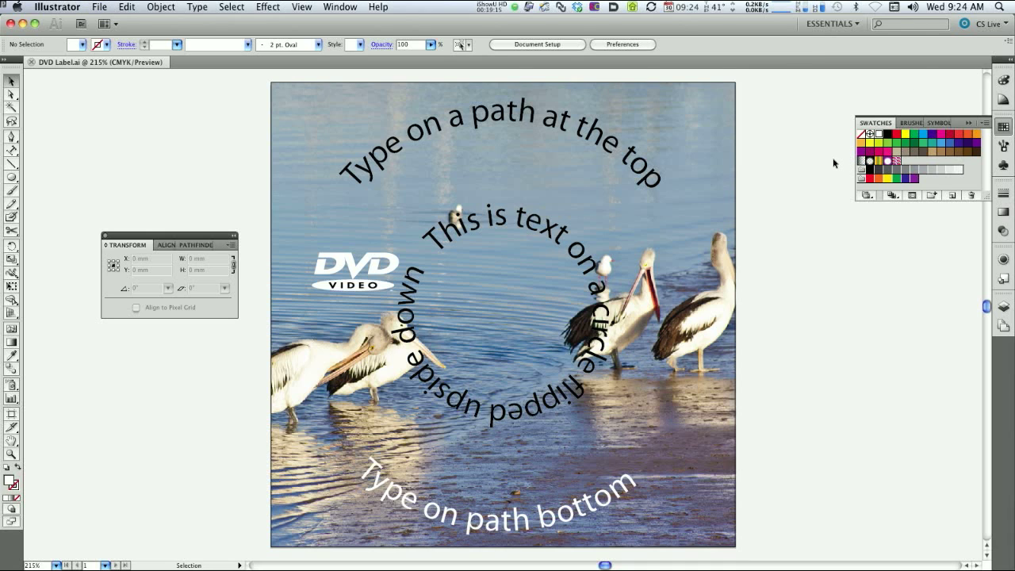
Lock the Text bottom layer, then unlock the Text rotating layer and make it active
{"action": "key", "text": "F7"}
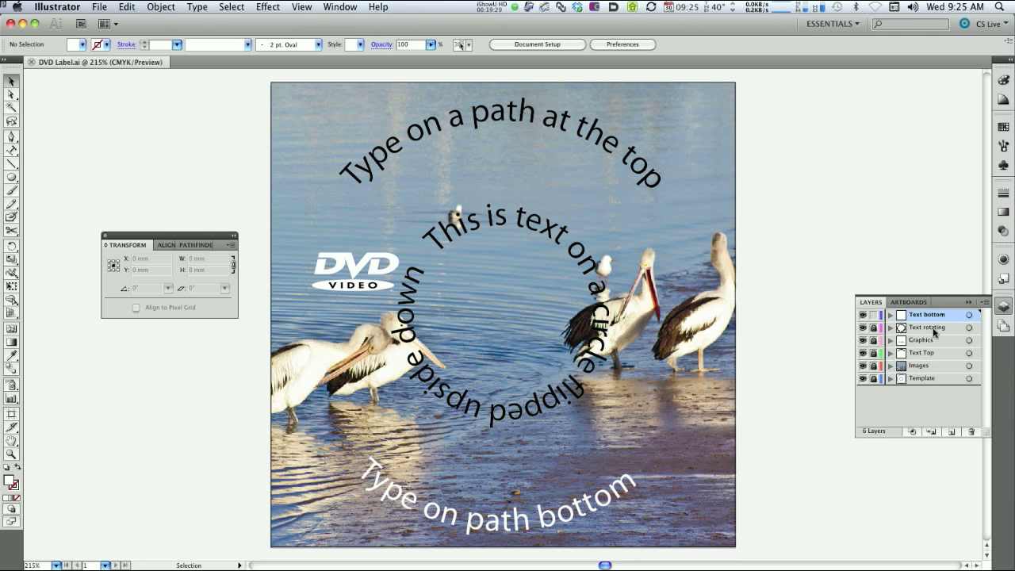
{"action": "left_click", "coordinate": [873, 315]}
{"action": "left_click", "coordinate": [873, 327]}
{"action": "left_click", "coordinate": [938, 327]}
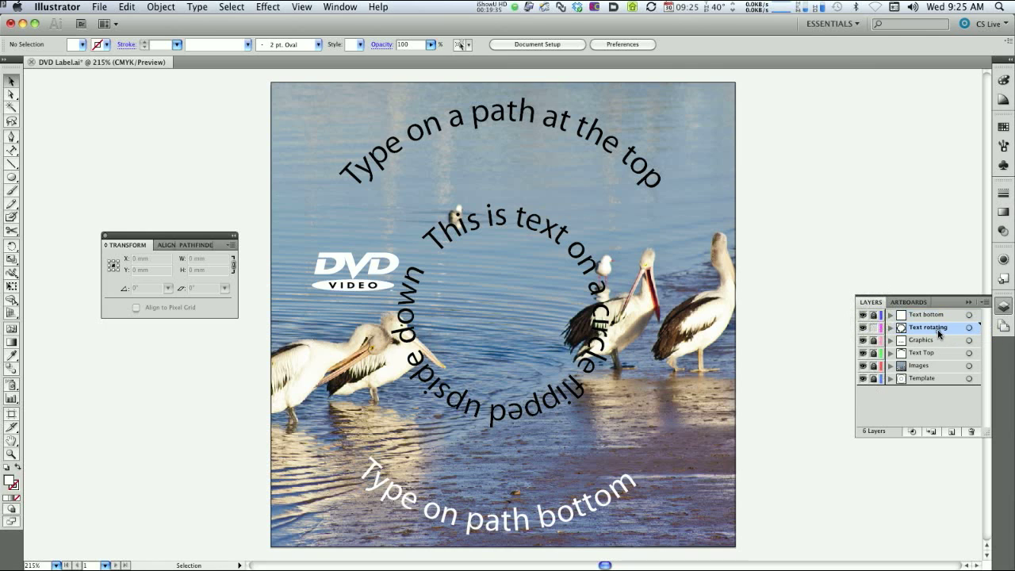
Set the entire circular hub text to 14 pt, with the Images layer hidden during the edit and shown again
{"action": "left_click", "coordinate": [863, 366]}
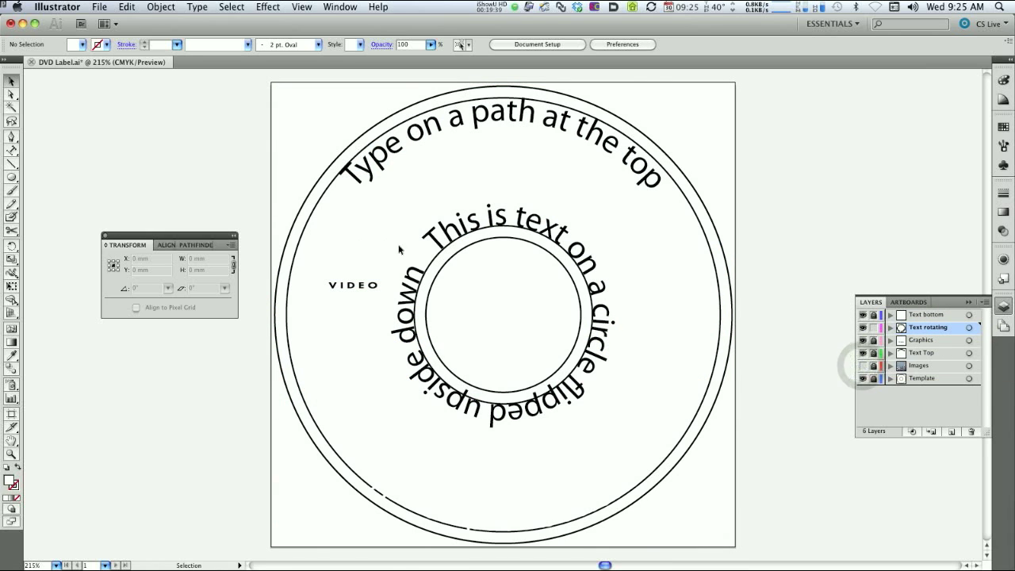
{"action": "left_click", "coordinate": [13, 149]}
{"action": "triple_click", "coordinate": [544, 231]}
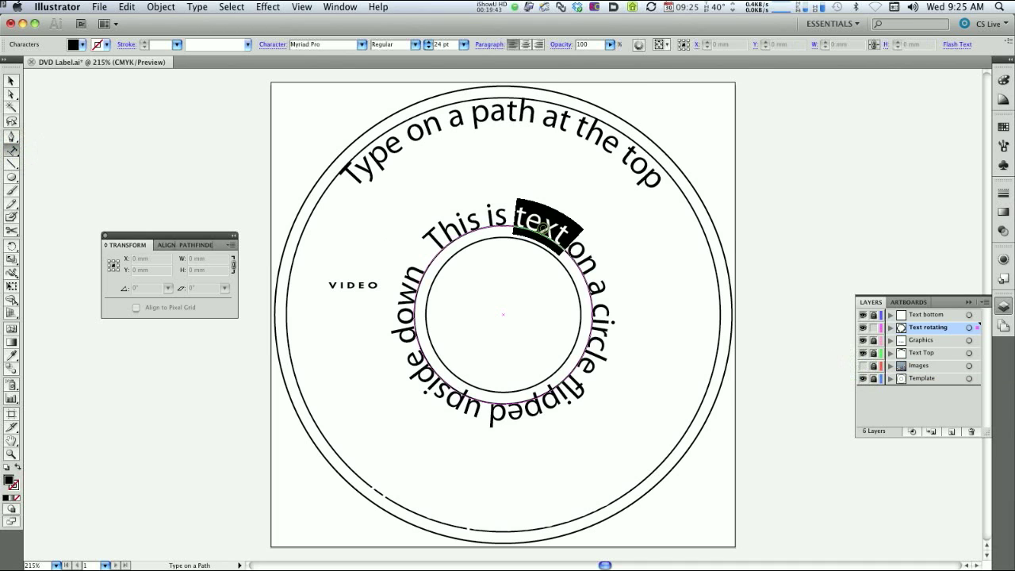
{"action": "left_click", "coordinate": [464, 45]}
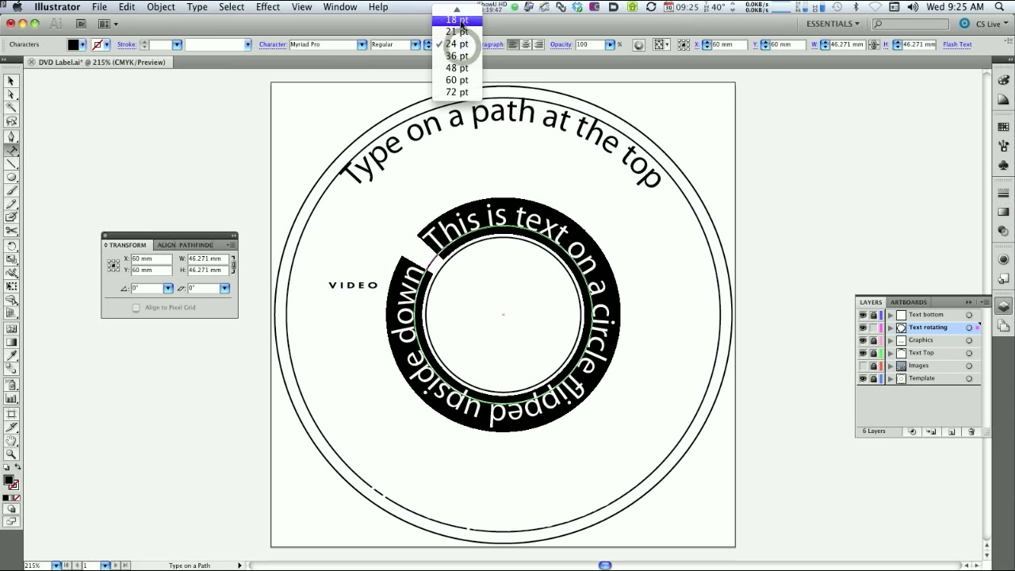
{"action": "mouse_move", "coordinate": [456, 11]}
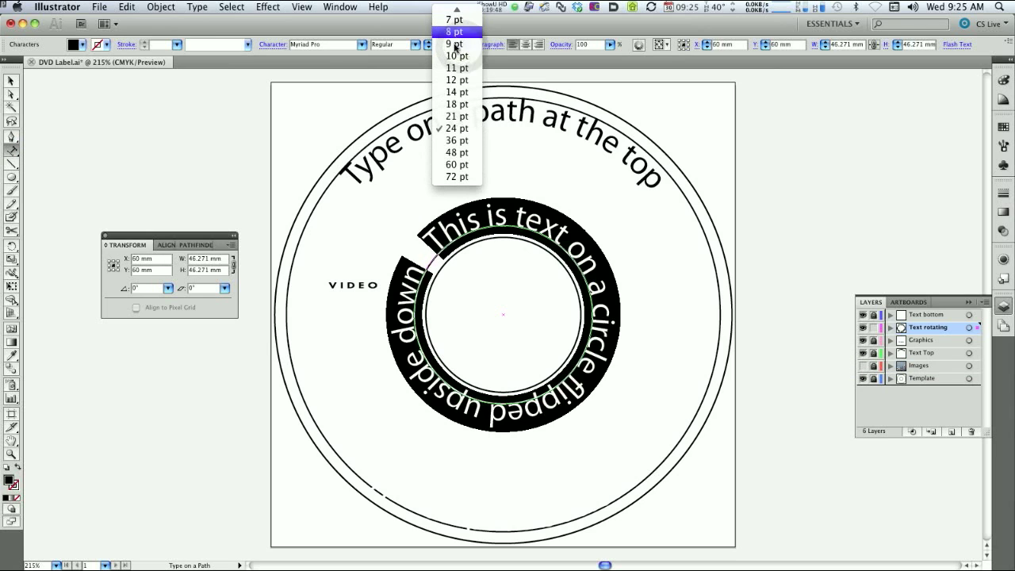
{"action": "left_click", "coordinate": [459, 92]}
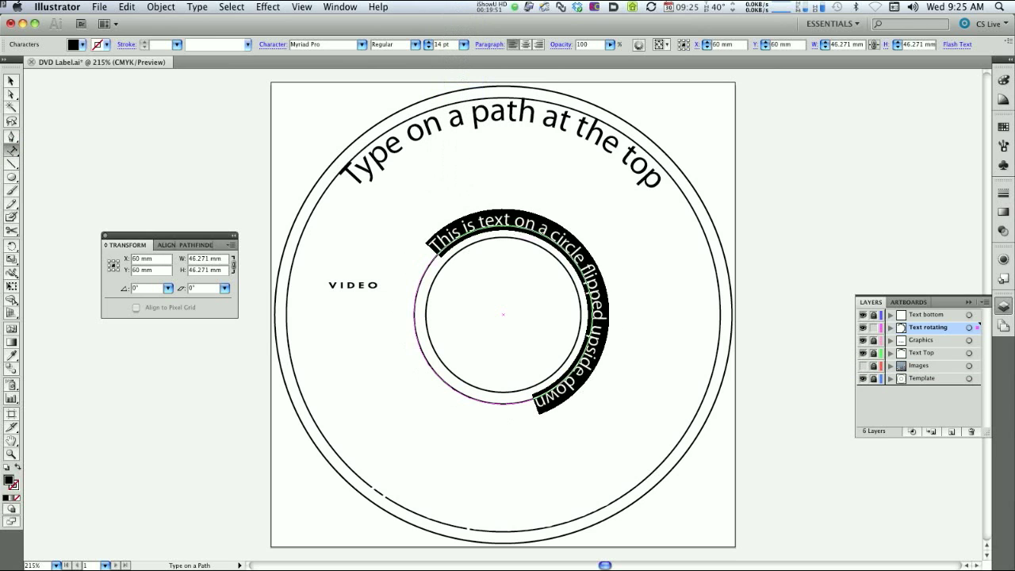
{"action": "left_click", "coordinate": [862, 366]}
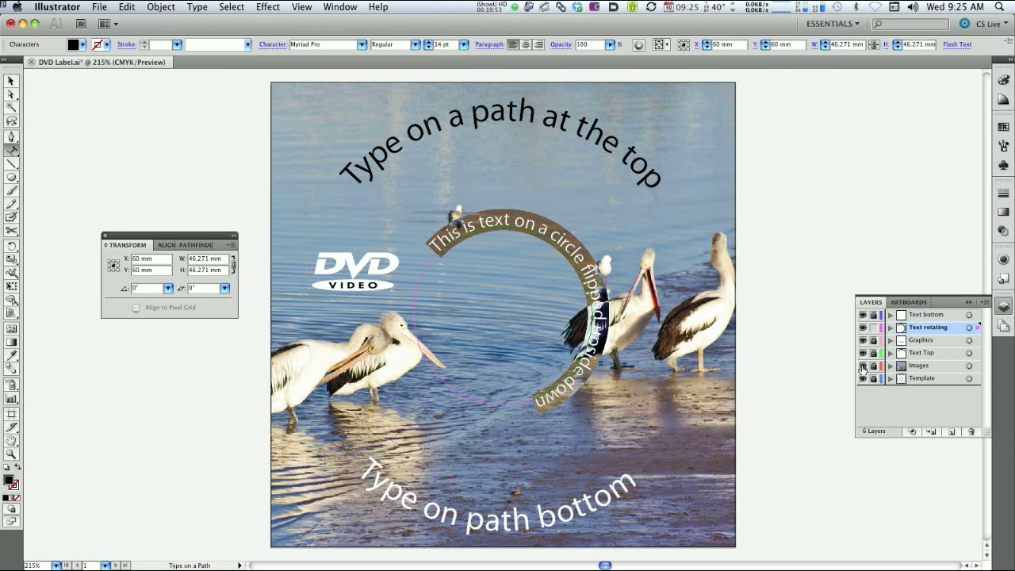
Slide the hub text around its circle to start at the left side, and add spaces to shift "upside down" onto the lower arc
{"action": "left_click", "coordinate": [11, 96]}
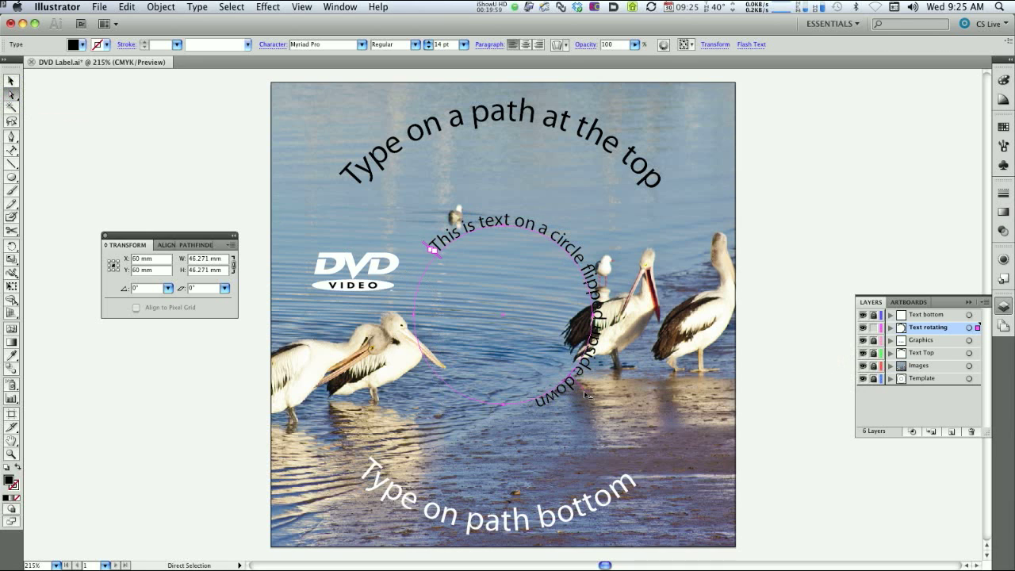
{"action": "left_click_drag", "start_coordinate": [584, 394], "coordinate": [446, 421]}
{"action": "left_click_drag", "start_coordinate": [398, 387], "coordinate": [348, 301]}
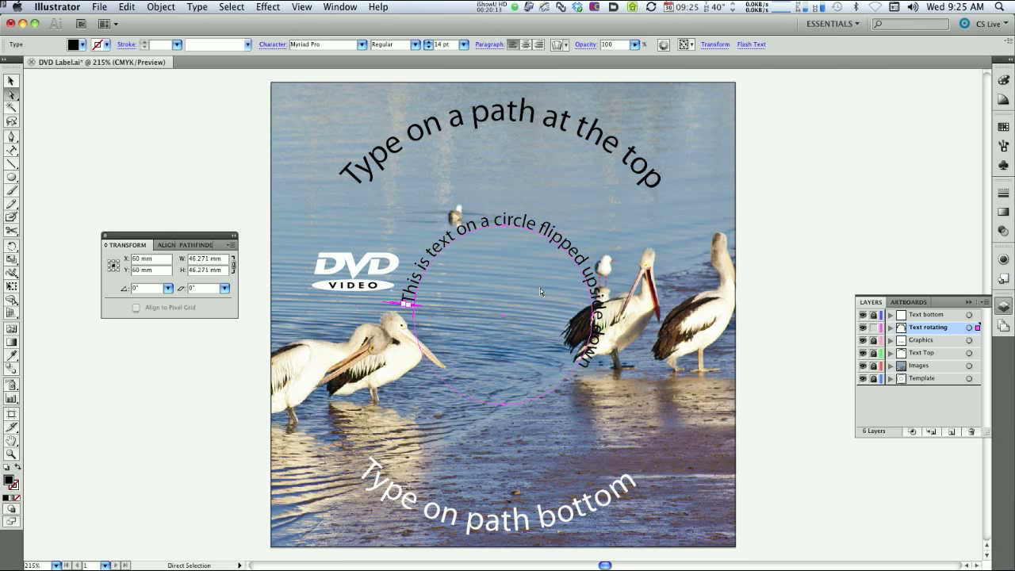
{"action": "left_click", "coordinate": [12, 149]}
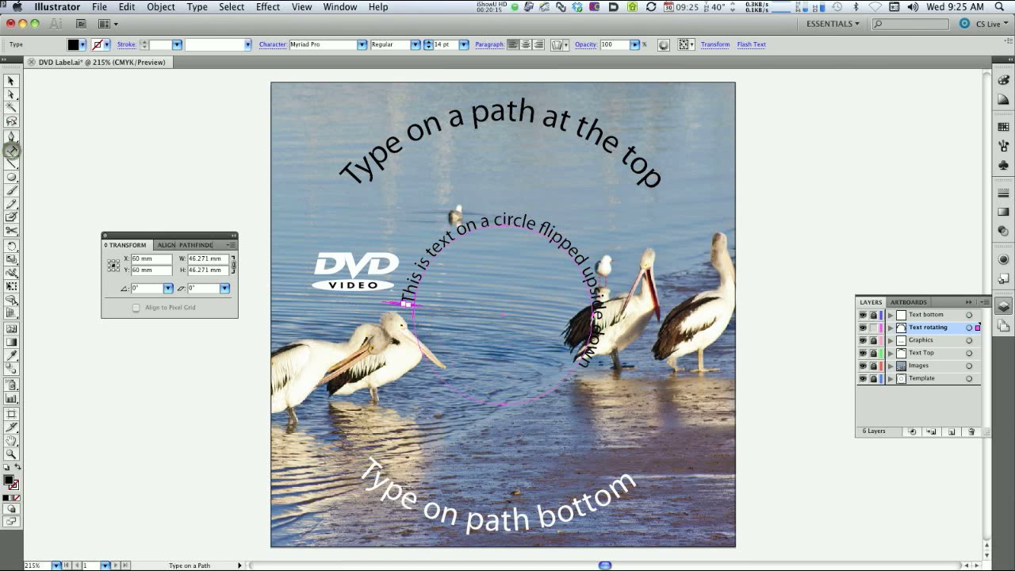
{"action": "left_click", "coordinate": [584, 272]}
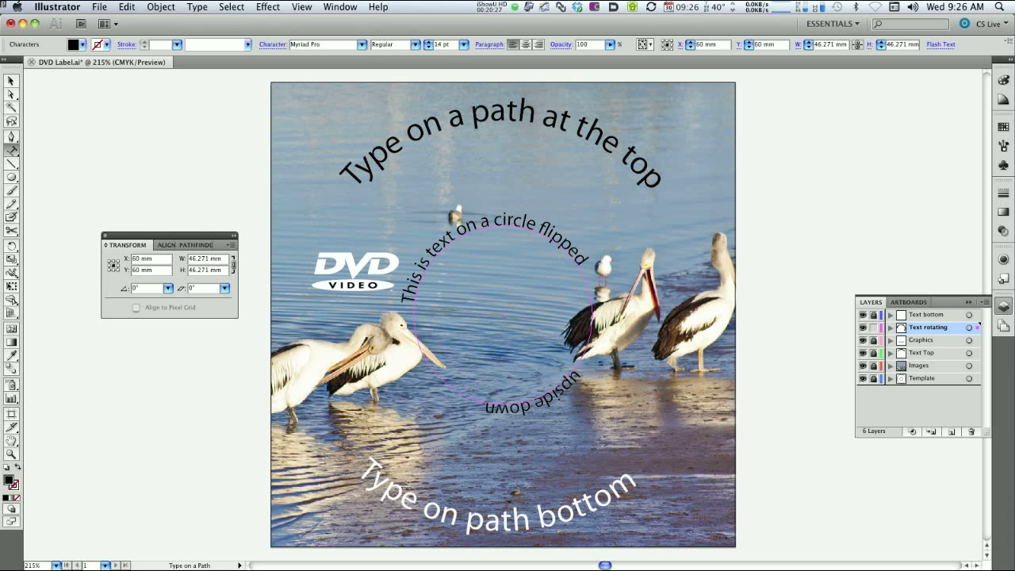
Fill all of the circular hub text with white and deselect it
{"action": "key", "text": "super+a"}
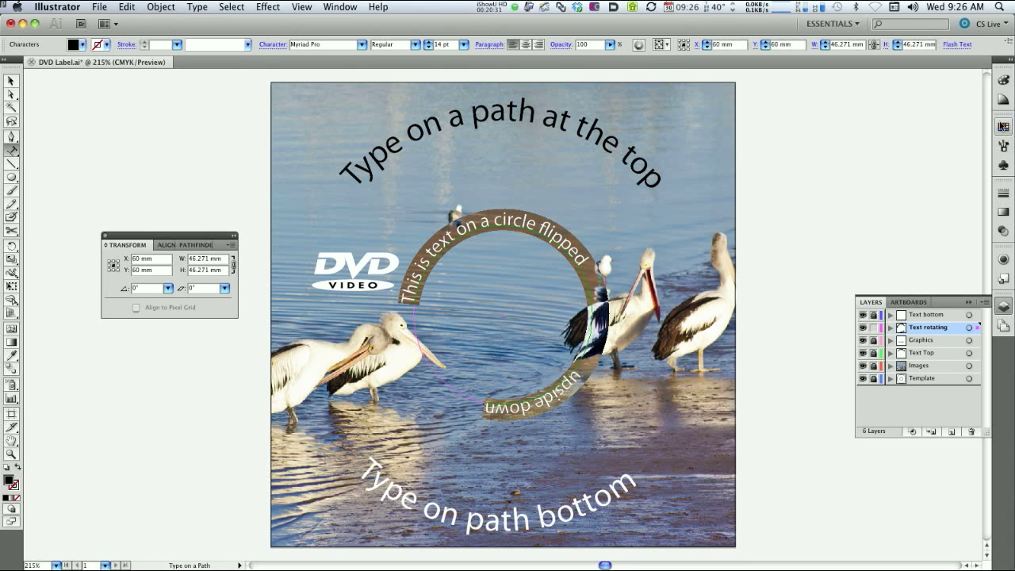
{"action": "left_click", "coordinate": [1003, 126]}
{"action": "left_click", "coordinate": [878, 134]}
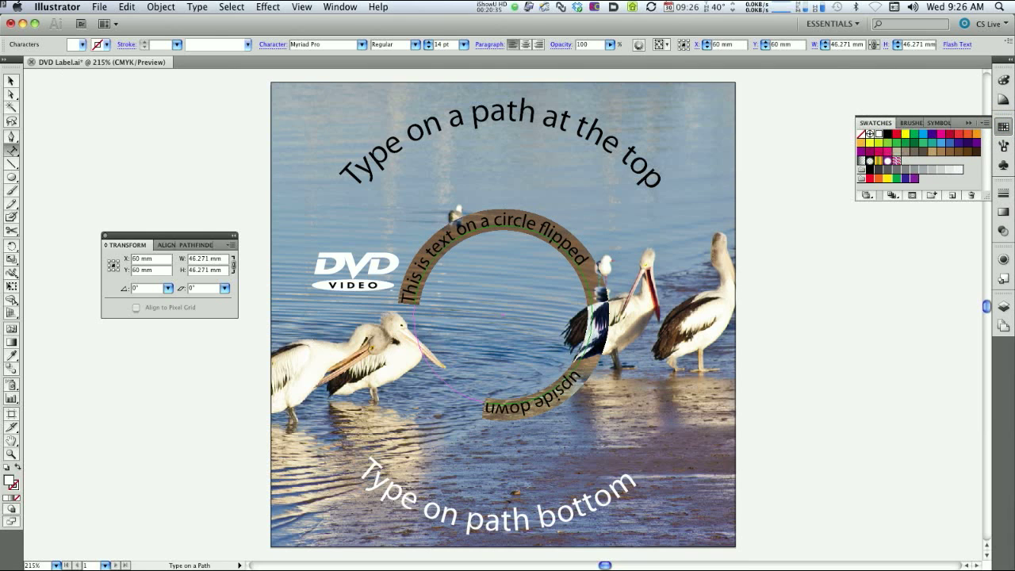
{"action": "left_click", "coordinate": [10, 82]}
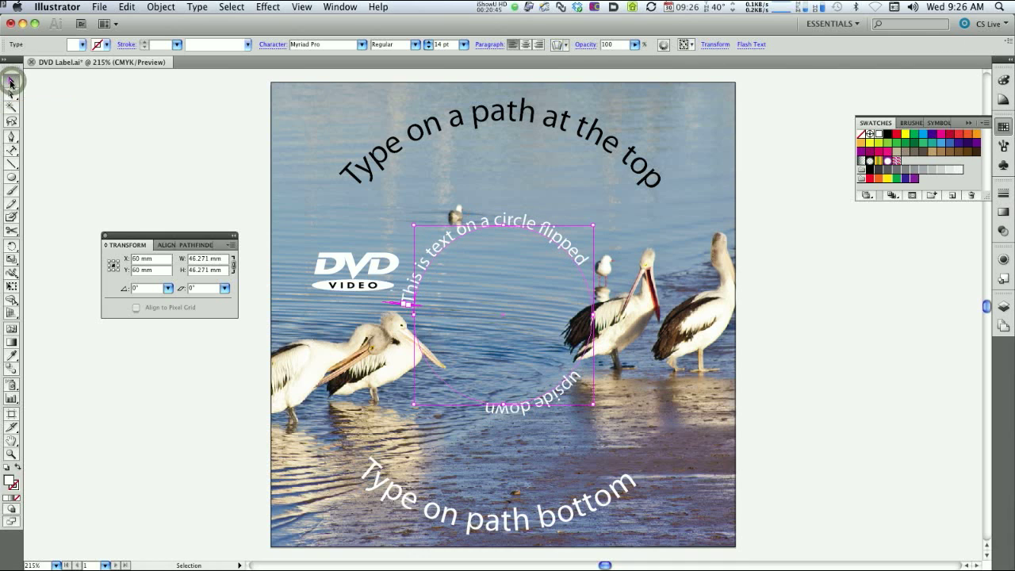
{"action": "left_click", "coordinate": [183, 123]}
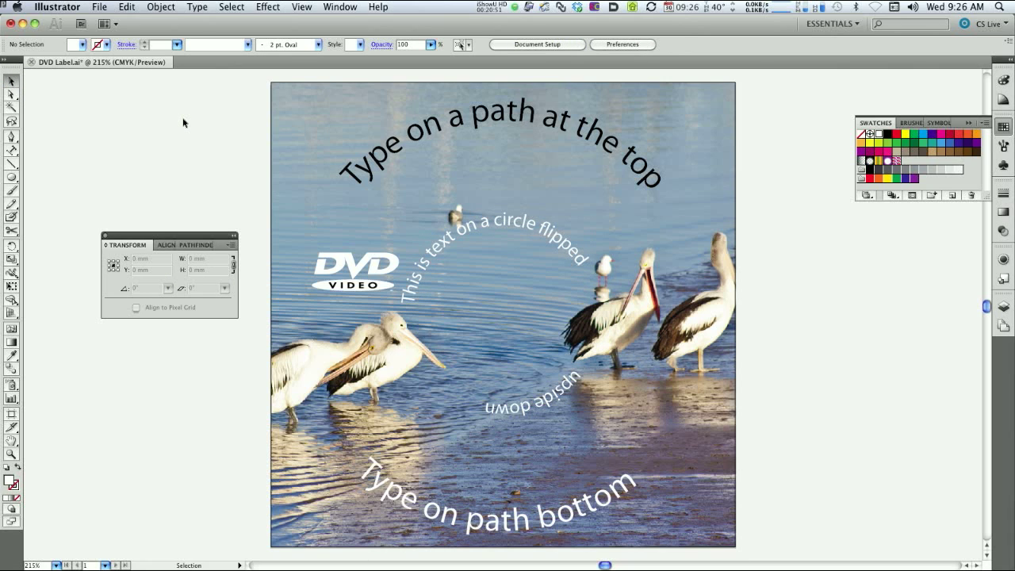
Lock the Text rotating layer and make the Template layer active
{"action": "key", "text": "F7"}
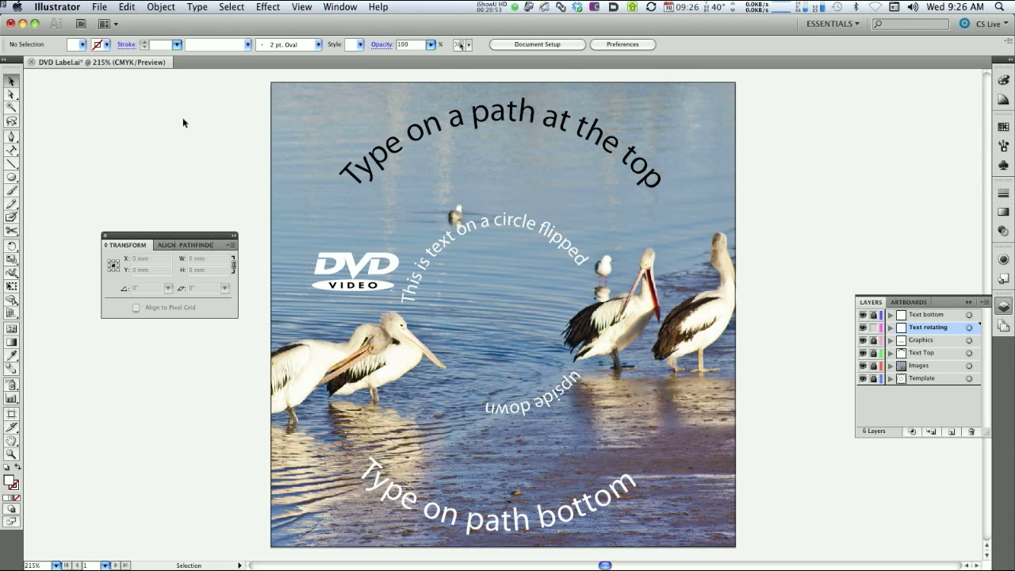
{"action": "left_click", "coordinate": [873, 327]}
{"action": "left_click", "coordinate": [922, 378]}
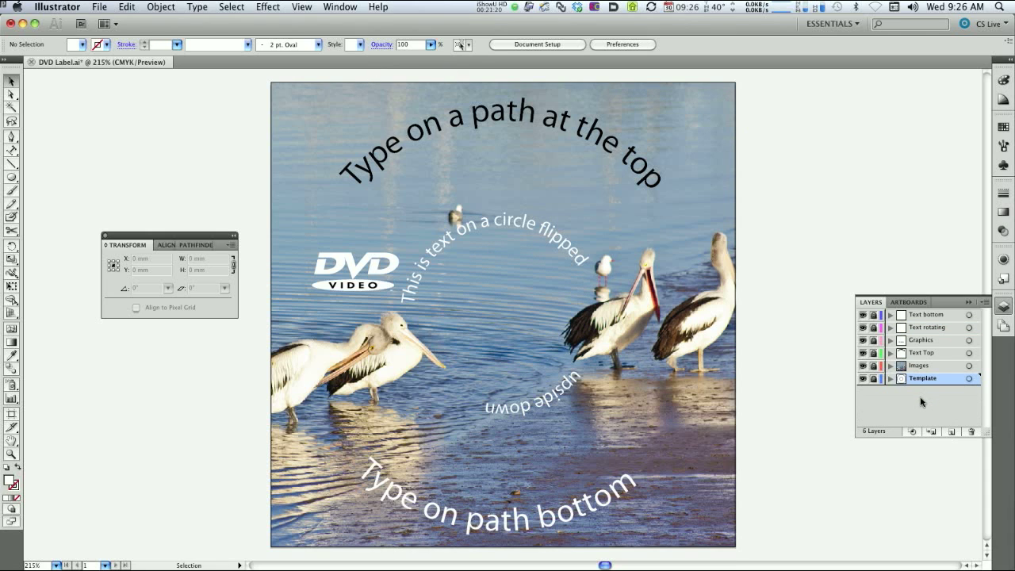
Duplicate the Template layer, move the copy to the top of the layer stack and unlock it
{"action": "left_click_drag", "start_coordinate": [918, 380], "coordinate": [953, 431]}
{"action": "left_click_drag", "start_coordinate": [953, 431], "coordinate": [953, 431]}
{"action": "left_click", "coordinate": [929, 381]}
{"action": "left_click_drag", "start_coordinate": [929, 381], "coordinate": [933, 312]}
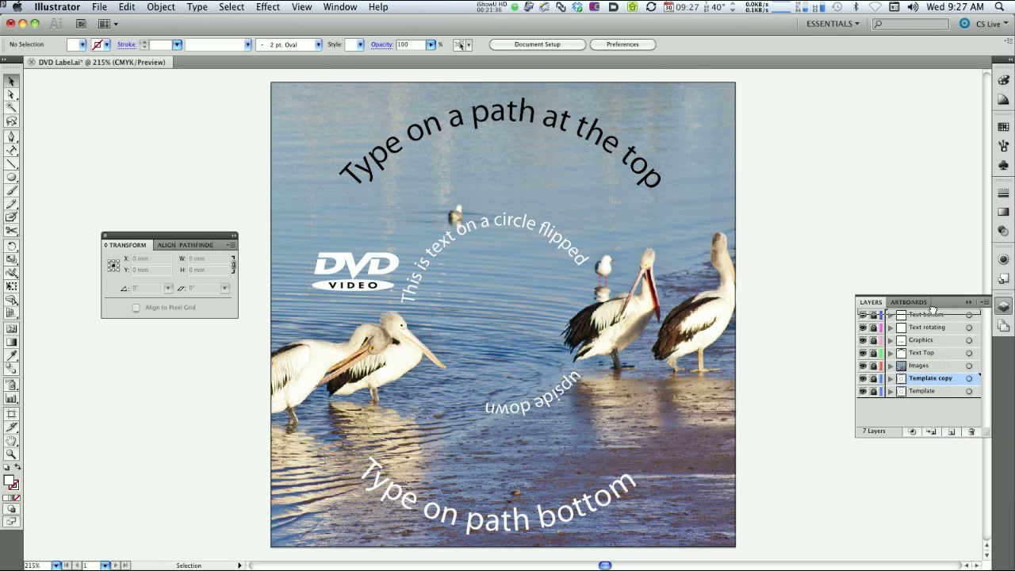
{"action": "left_click_drag", "start_coordinate": [931, 310], "coordinate": [925, 315]}
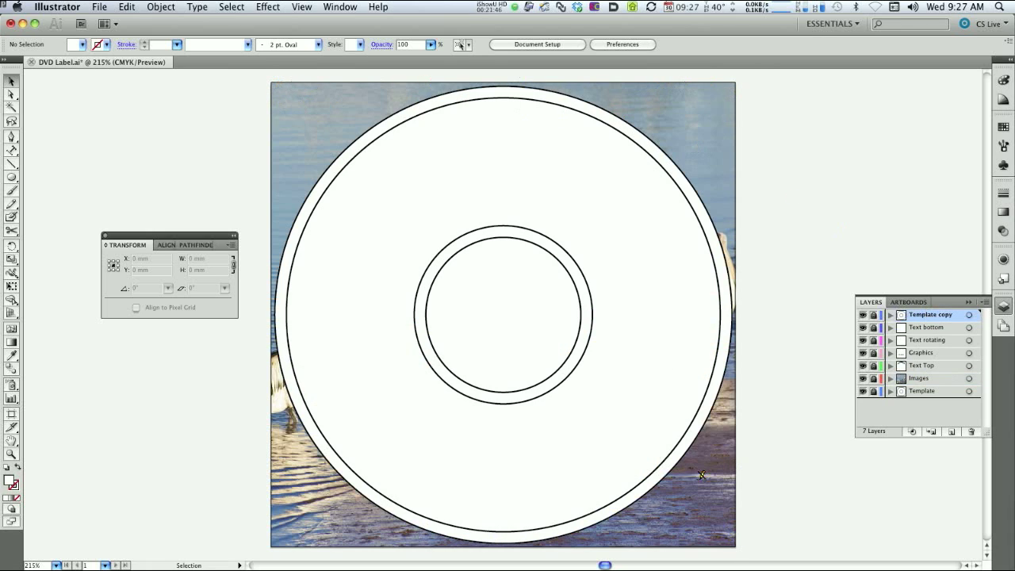
{"action": "left_click", "coordinate": [873, 316]}
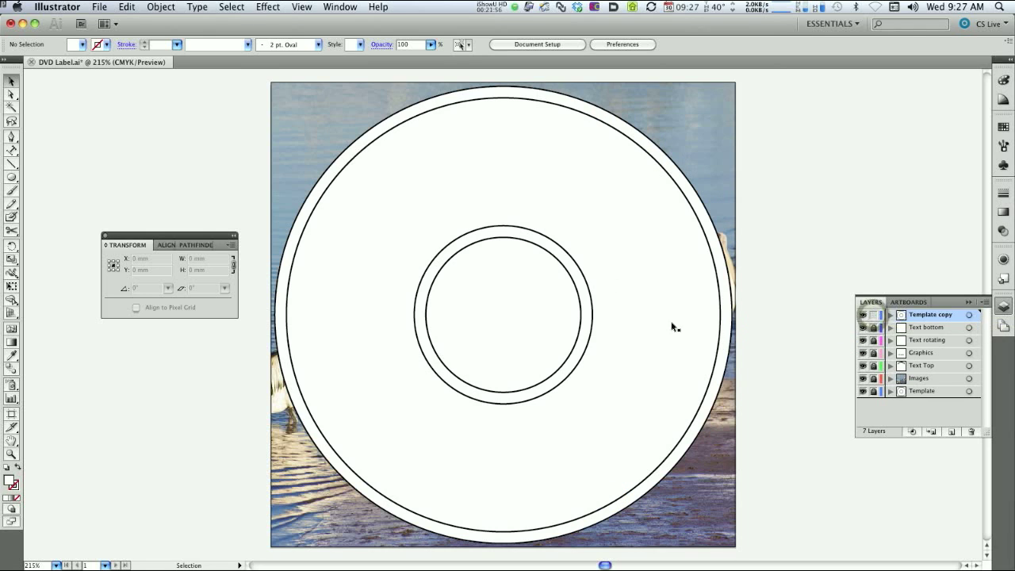
Delete the 112 mm and 46 mm circles from the Template copy layer, keeping the outermost and innermost circles
{"action": "left_click", "coordinate": [11, 81]}
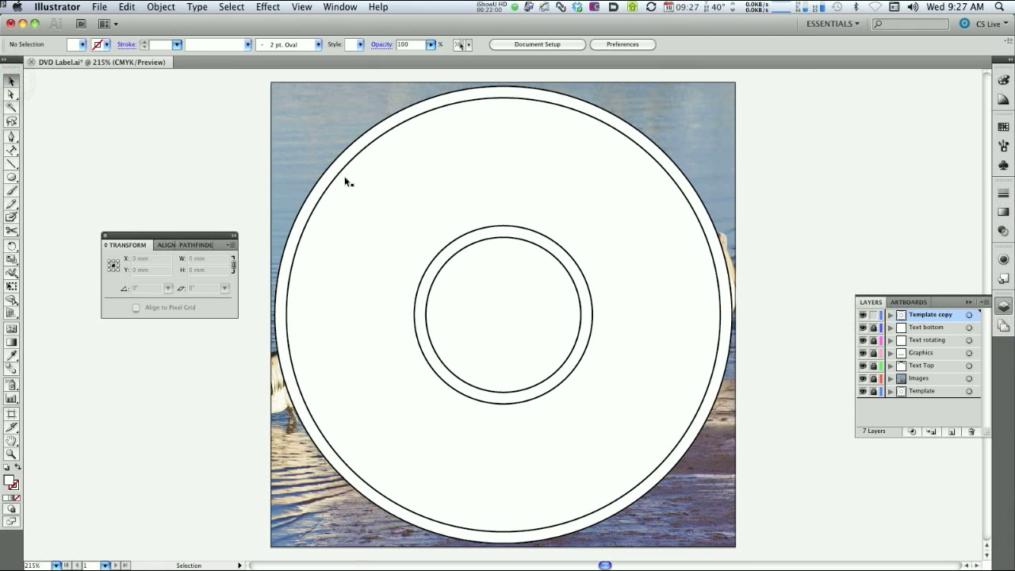
{"action": "left_click", "coordinate": [377, 142]}
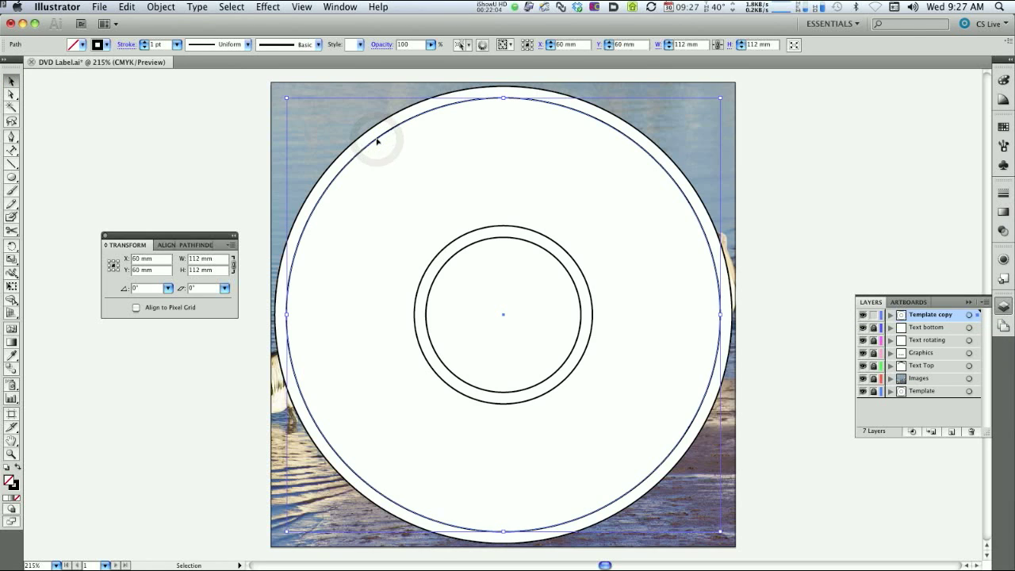
{"action": "key", "text": "Delete"}
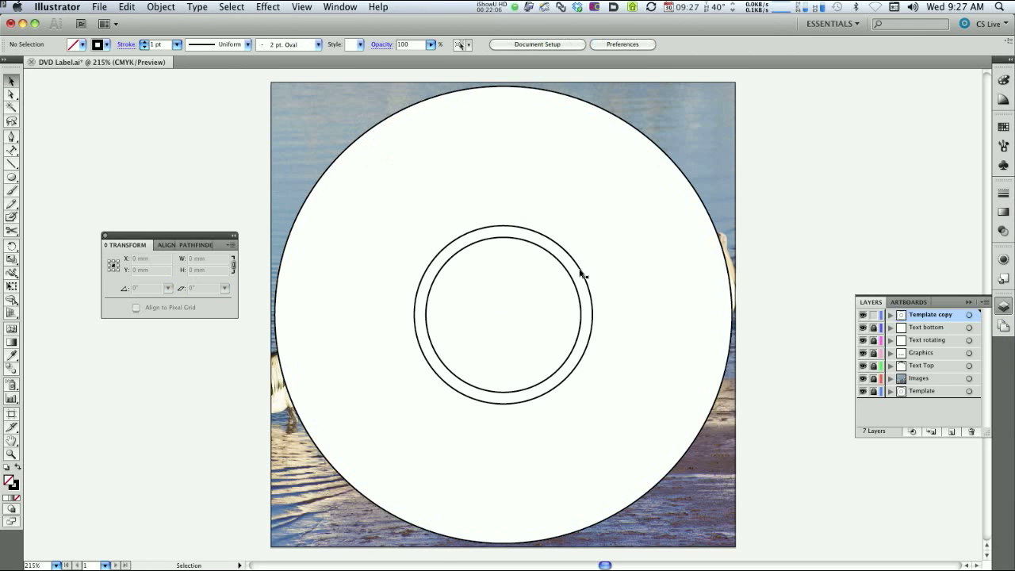
{"action": "left_click", "coordinate": [582, 273]}
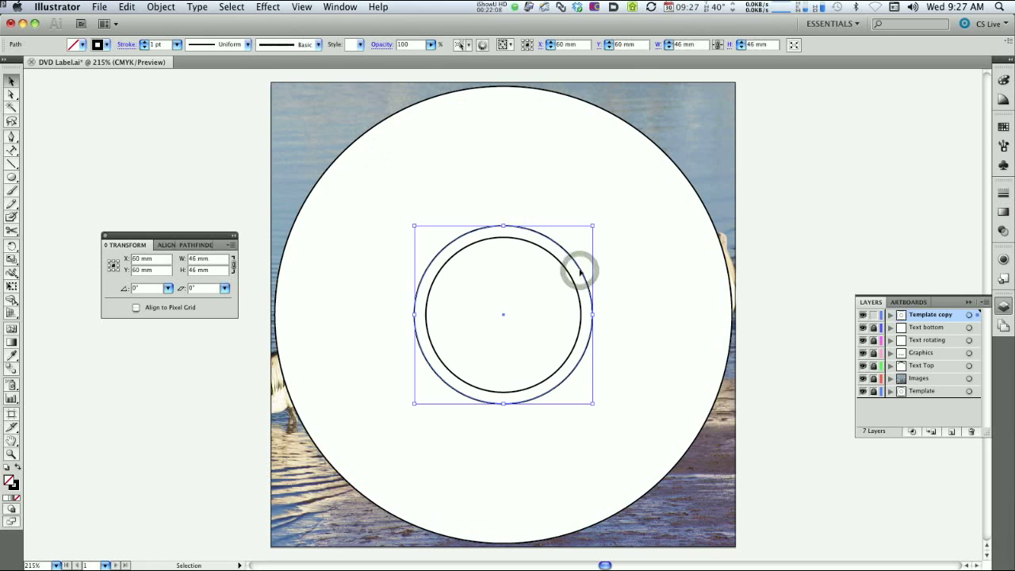
{"action": "key", "text": "Delete"}
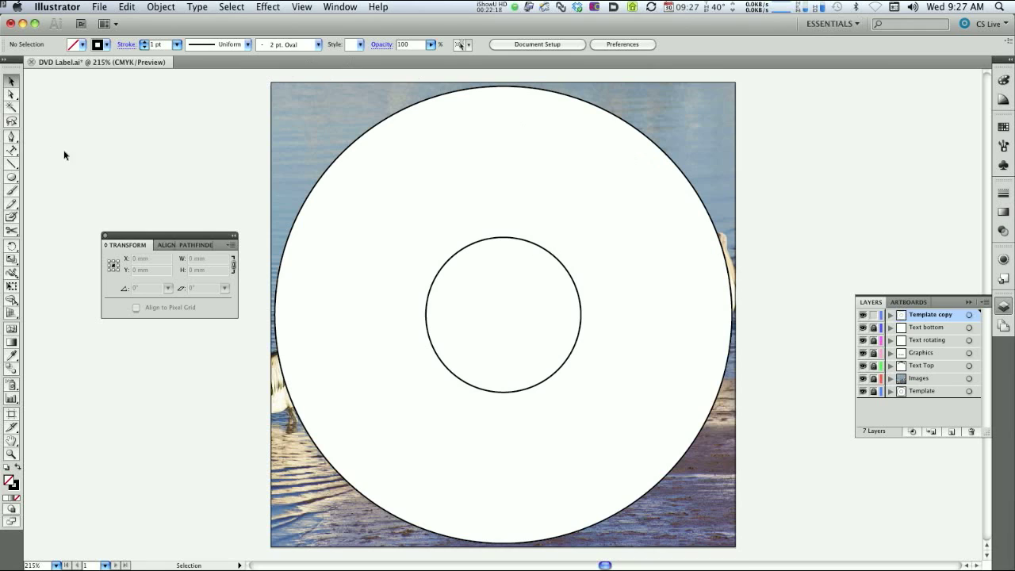
Create a 120 mm by 120 mm rectangle on the Template copy layer and position its centre at X 60 mm, Y 60 mm
{"action": "left_click", "coordinate": [13, 178]}
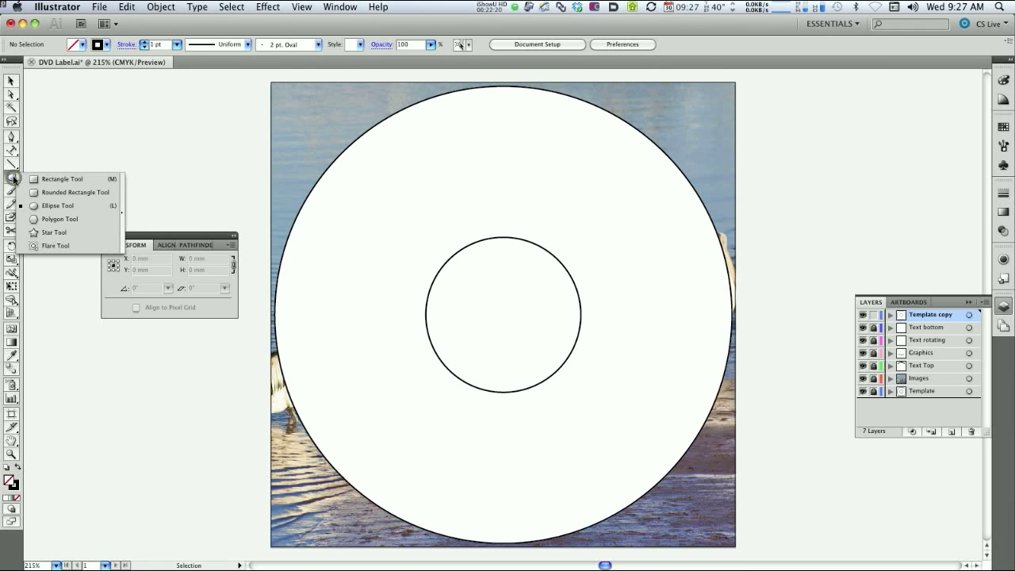
{"action": "left_click", "coordinate": [74, 180]}
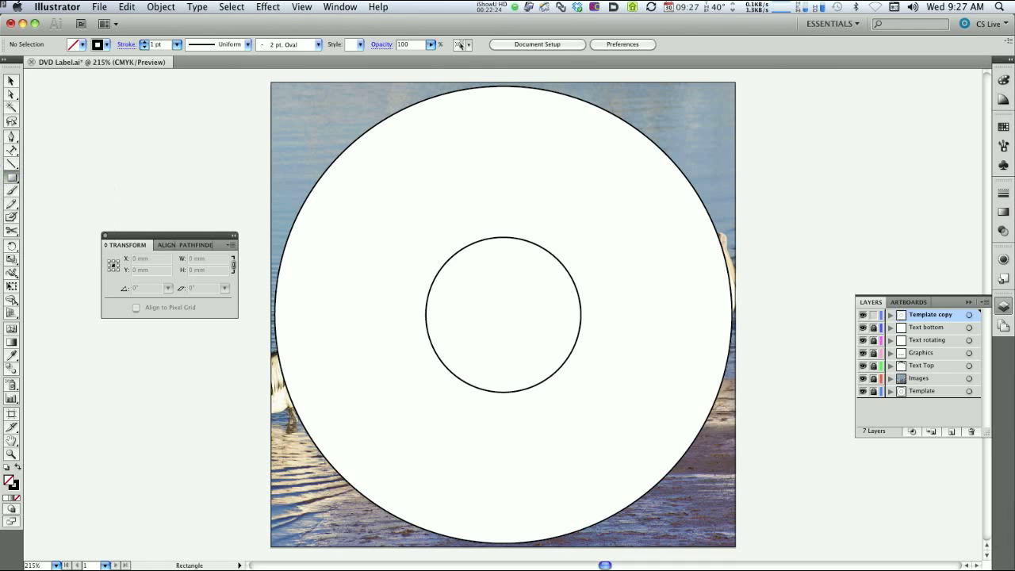
{"action": "left_click", "coordinate": [488, 221]}
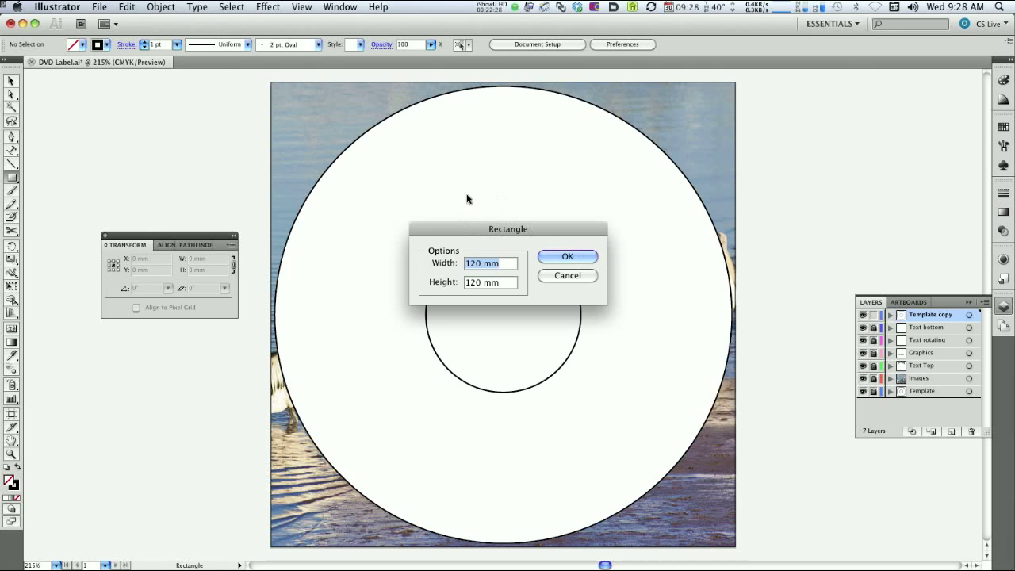
{"action": "left_click", "coordinate": [568, 260]}
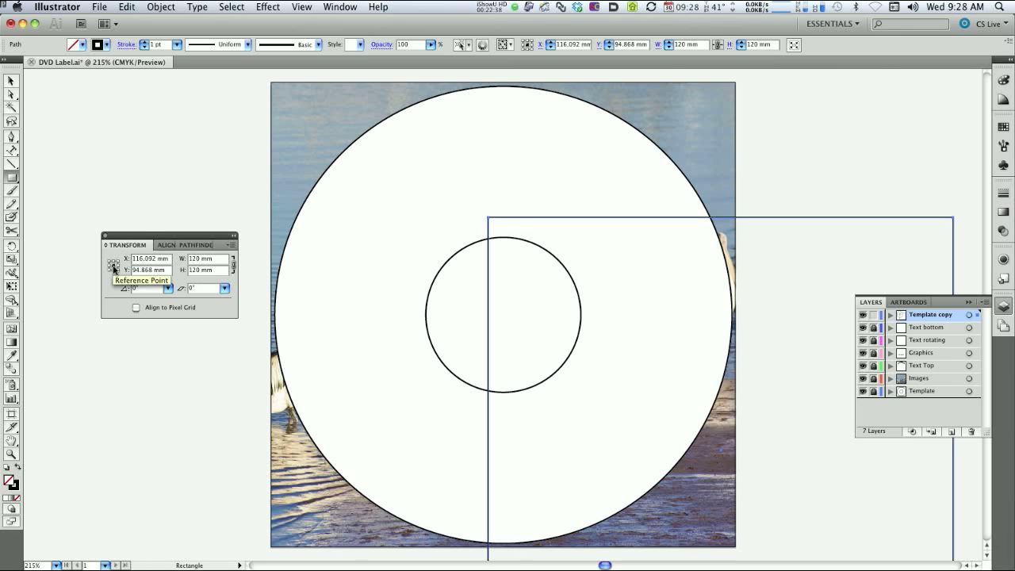
{"action": "left_click", "coordinate": [167, 259]}
{"action": "type", "text": "60"}
{"action": "key", "text": "Tab"}
{"action": "type", "text": "60"}
{"action": "key", "text": "Return"}
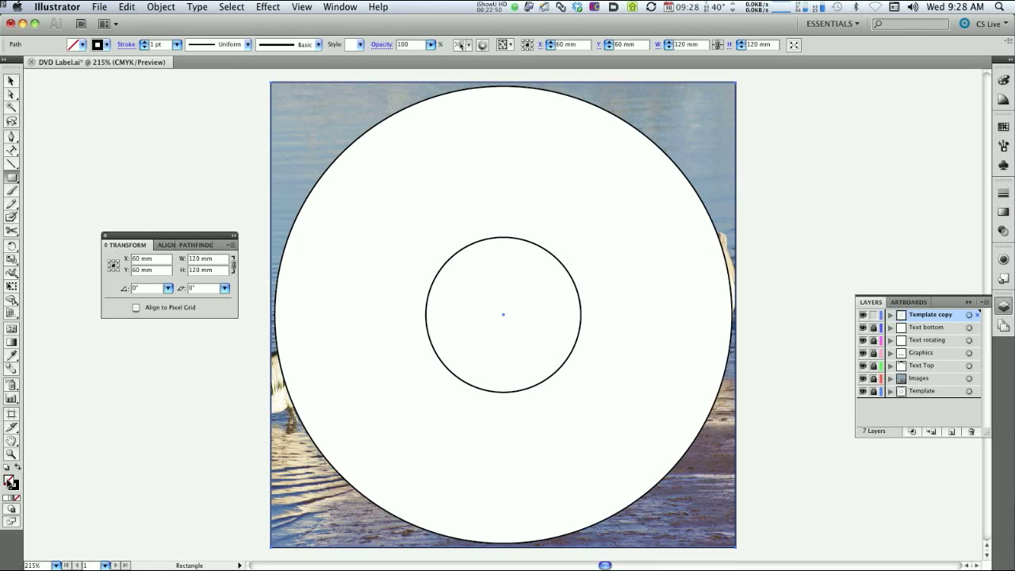
Remove the square's stroke and fill it with white
{"action": "left_click", "coordinate": [14, 486]}
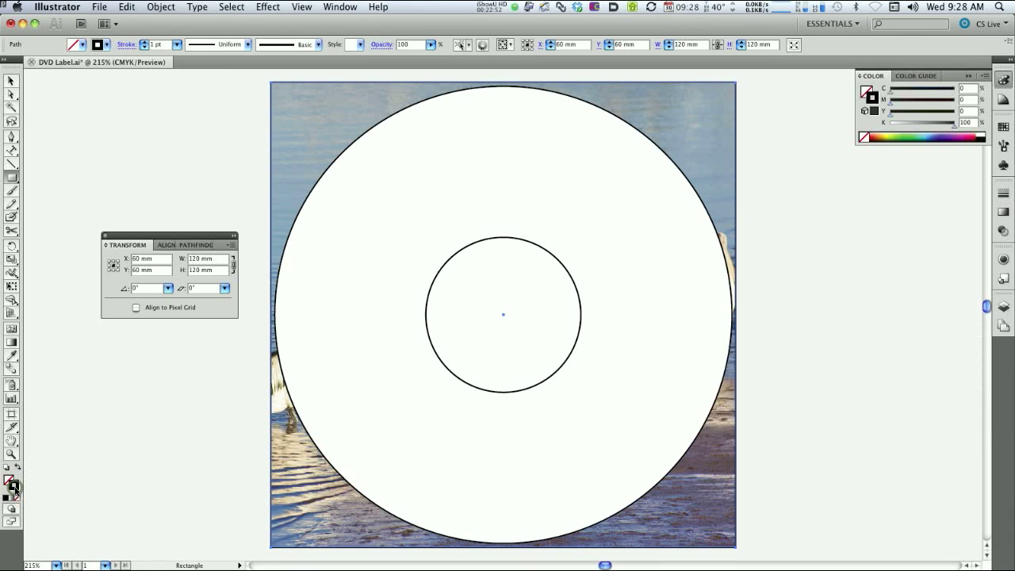
{"action": "left_click", "coordinate": [15, 498]}
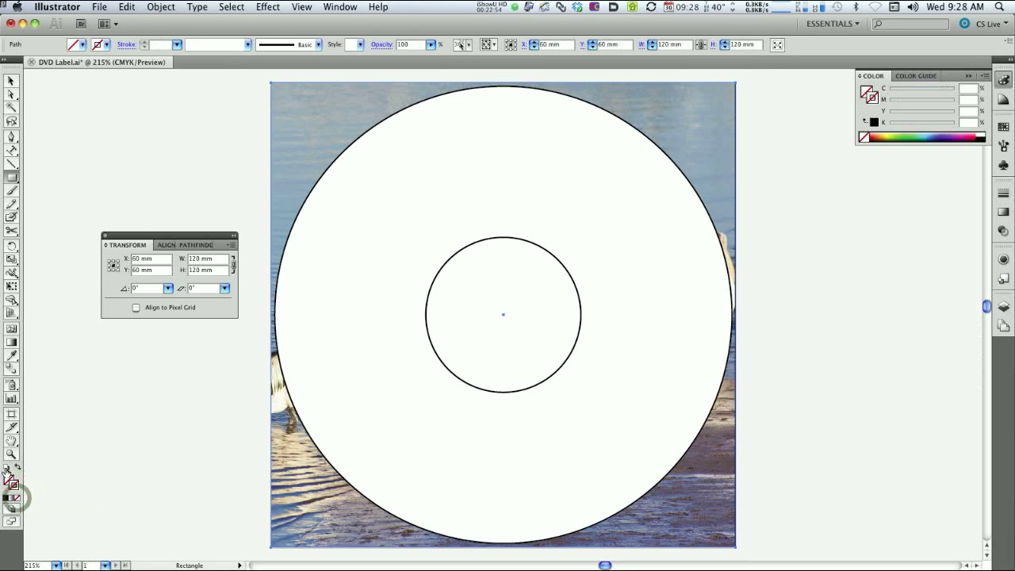
{"action": "left_click", "coordinate": [7, 480]}
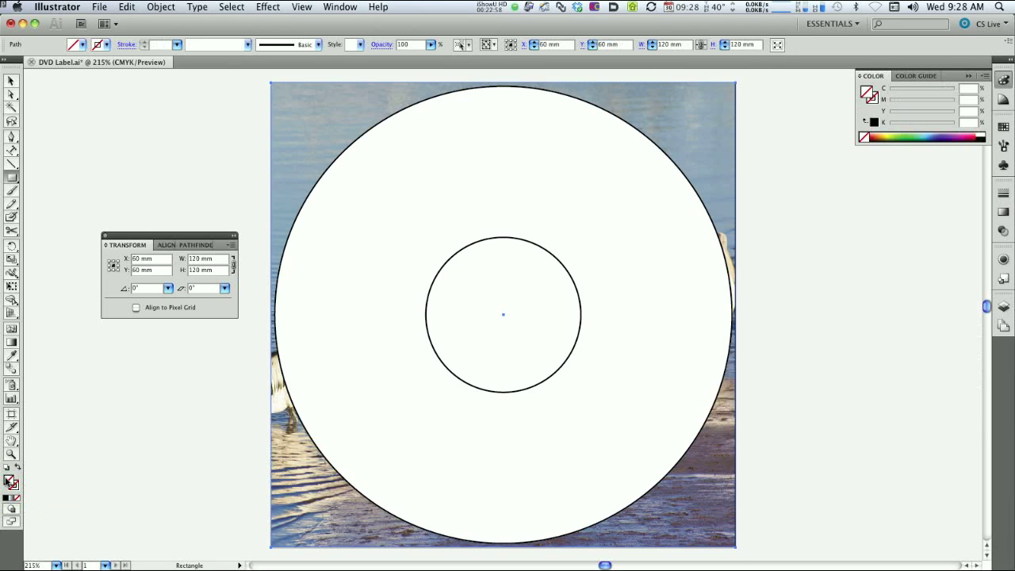
{"action": "left_click", "coordinate": [1004, 127]}
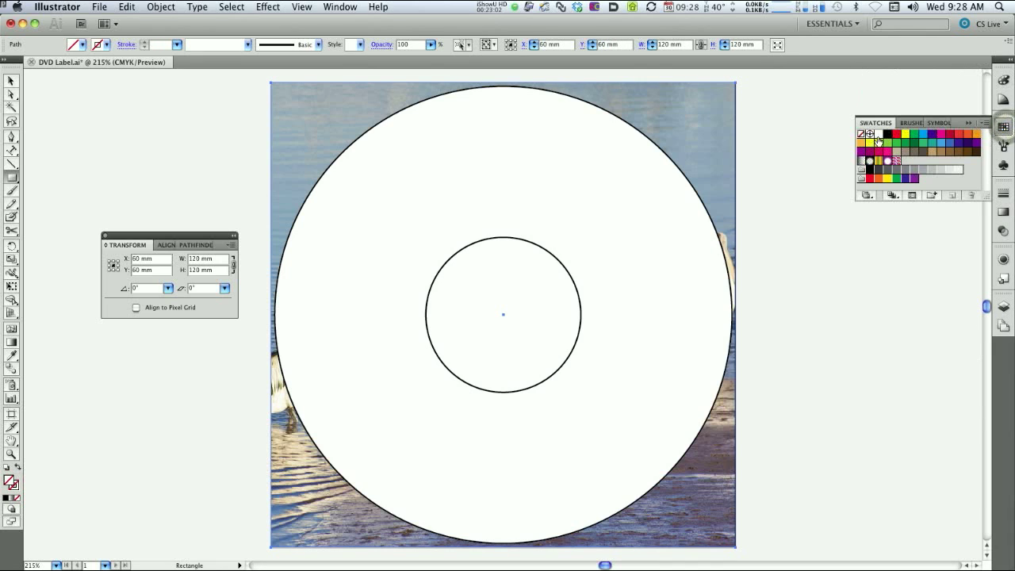
{"action": "left_click", "coordinate": [879, 136]}
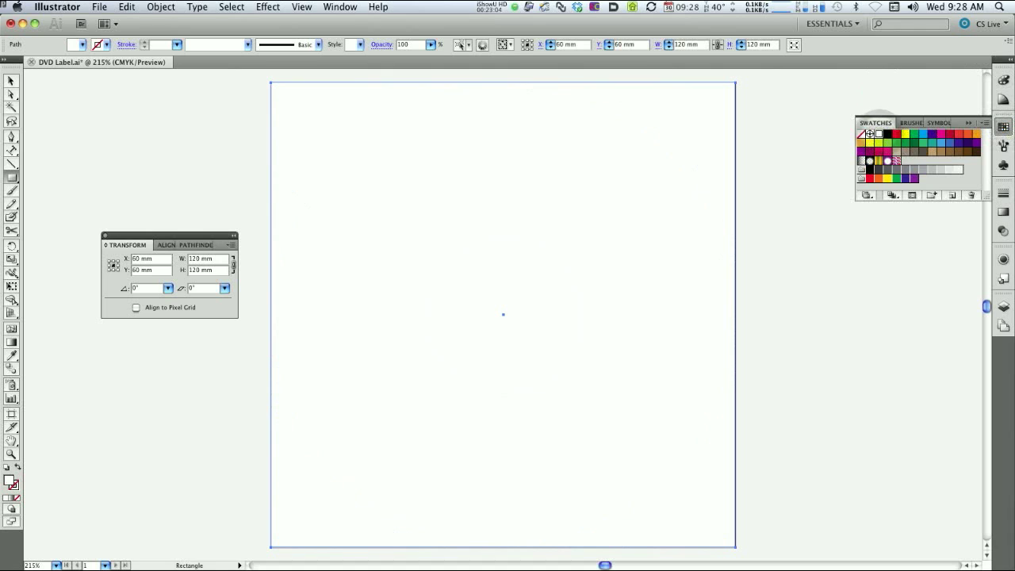
Send the white square to the back of its layer, behind the disc circles
{"action": "left_click", "coordinate": [11, 81]}
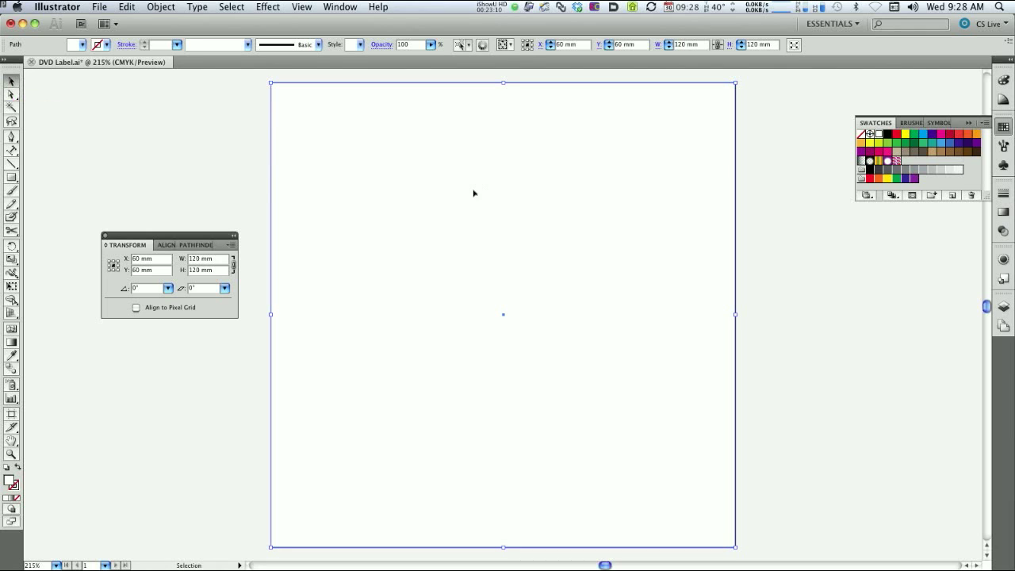
{"action": "right_click", "coordinate": [376, 145]}
{"action": "mouse_move", "coordinate": [409, 310]}
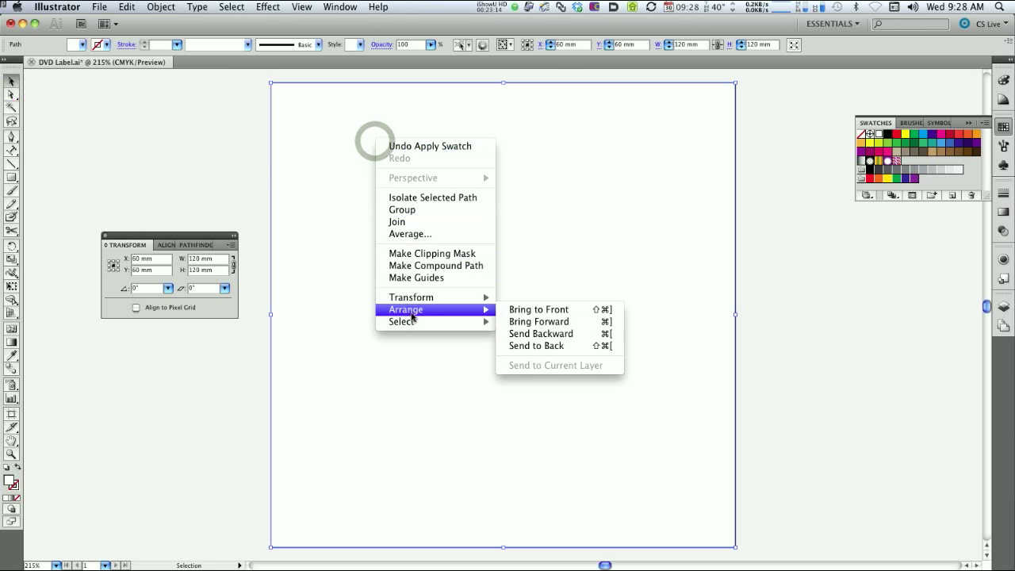
{"action": "left_click", "coordinate": [524, 346]}
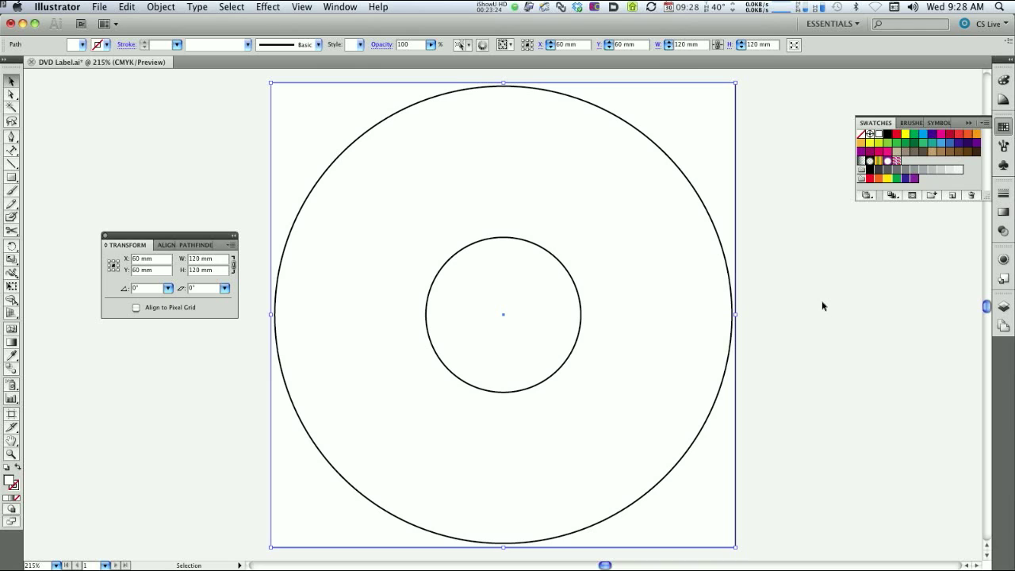
Select the outer disc circle together with the white square and subtract it with the Pathfinder's Minus Front operation
{"action": "left_click", "coordinate": [696, 196], "text": "shift"}
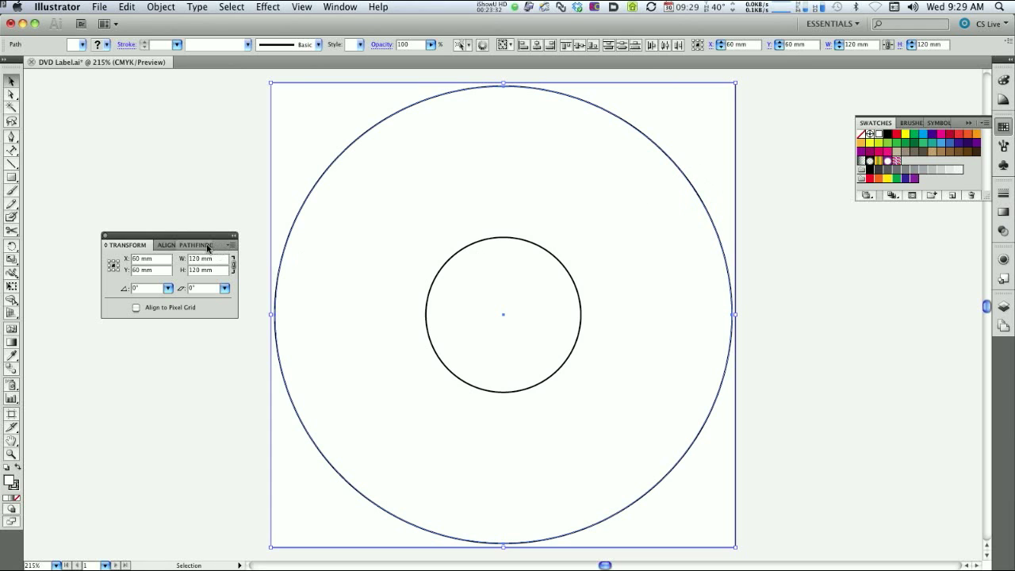
{"action": "left_click", "coordinate": [339, 8]}
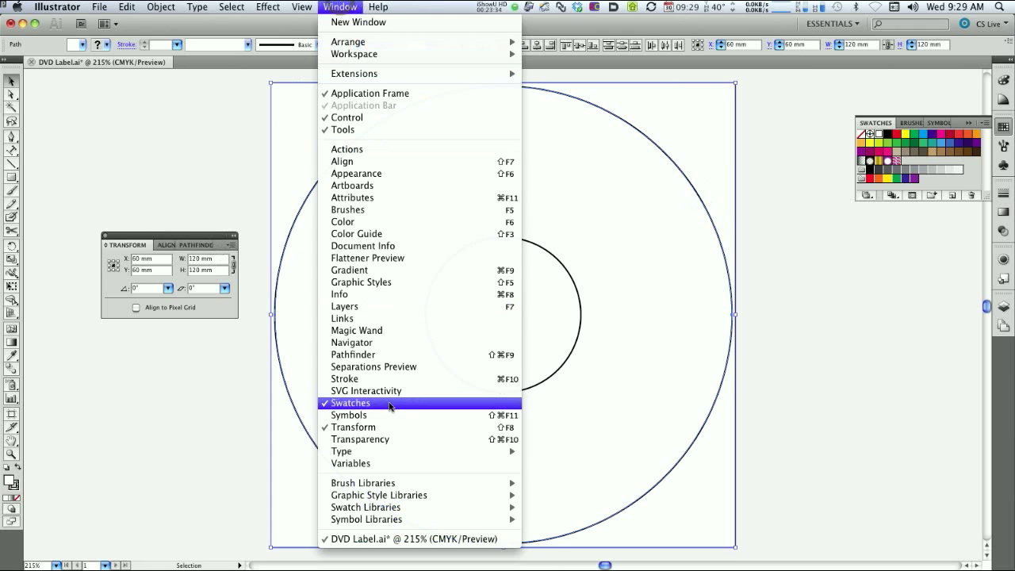
{"action": "left_click", "coordinate": [373, 356]}
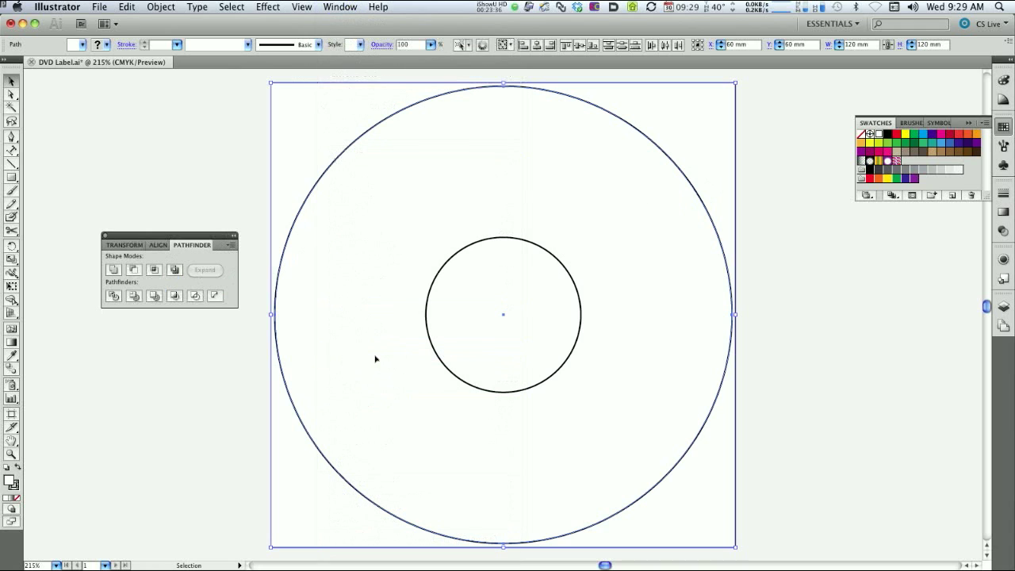
{"action": "left_click", "coordinate": [134, 272]}
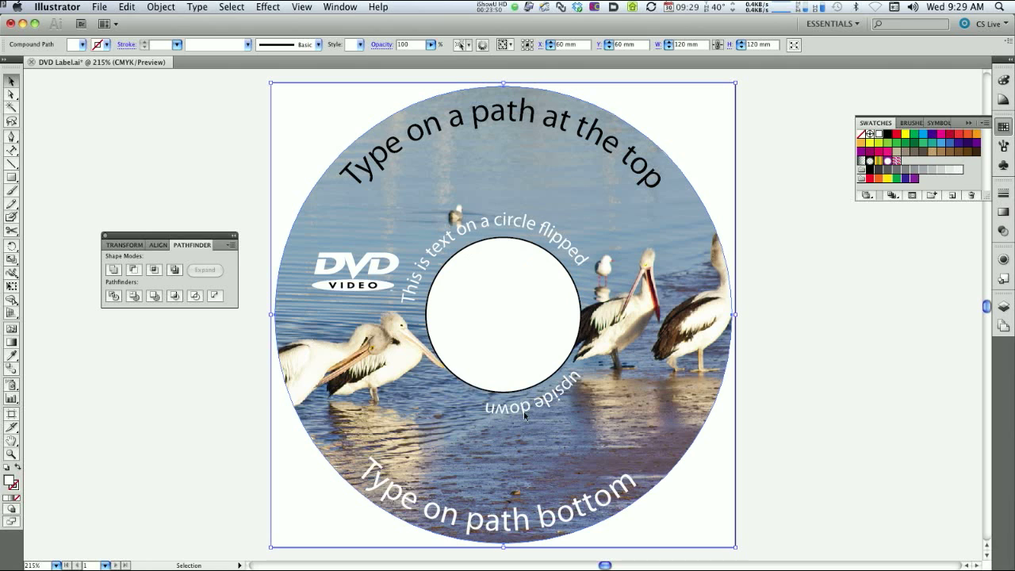
Remove the stroke from the white centre-hole circle and deselect it
{"action": "left_click", "coordinate": [468, 258]}
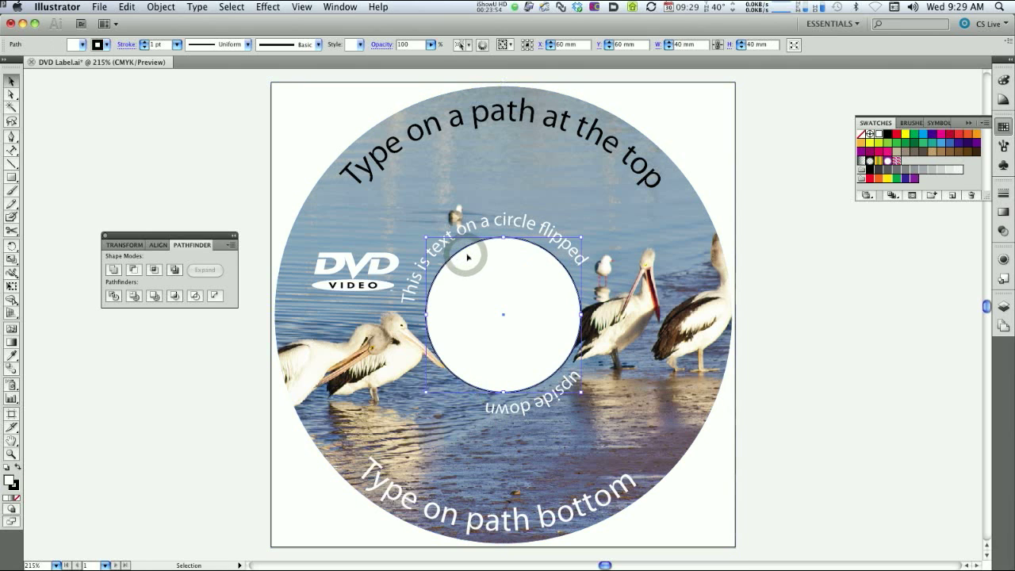
{"action": "left_click", "coordinate": [16, 487]}
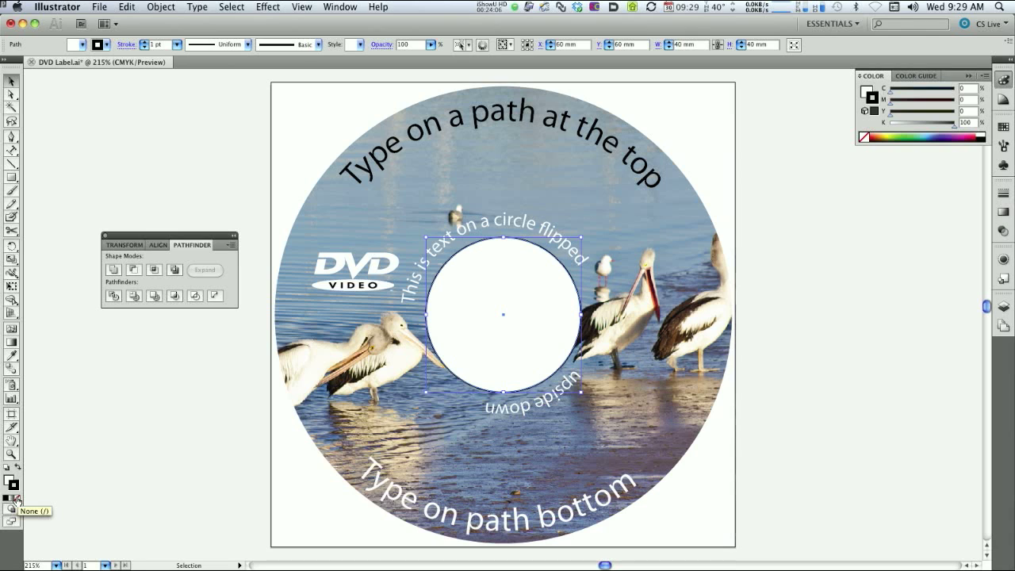
{"action": "left_click", "coordinate": [16, 500]}
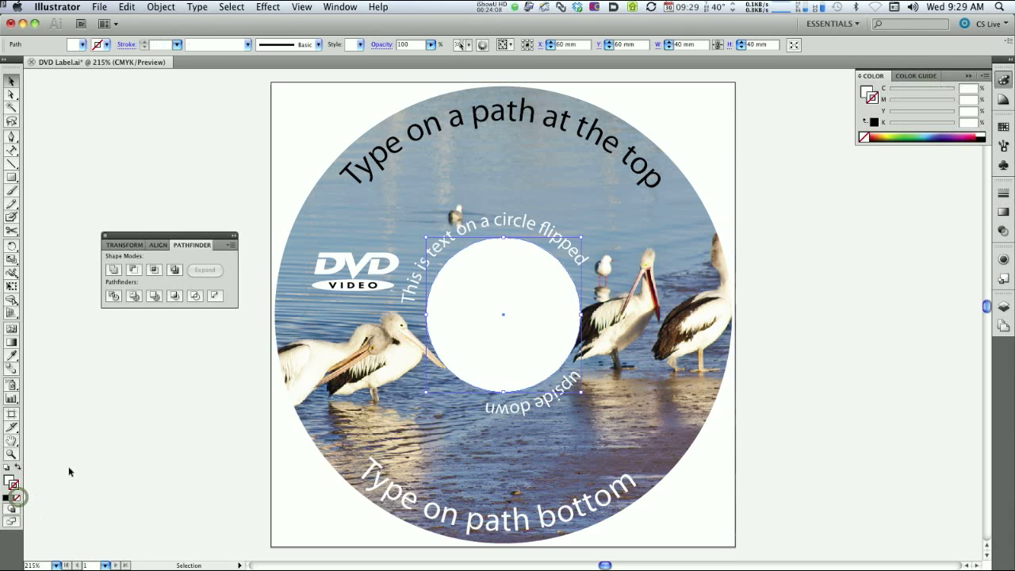
{"action": "left_click", "coordinate": [180, 152]}
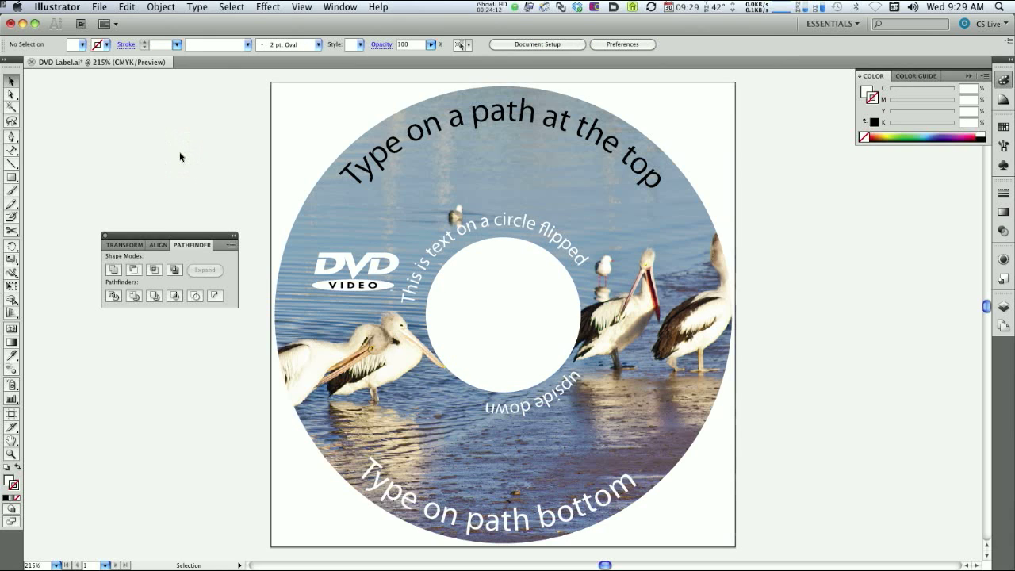
Save the DVD Label.ai document
{"action": "left_click", "coordinate": [99, 7]}
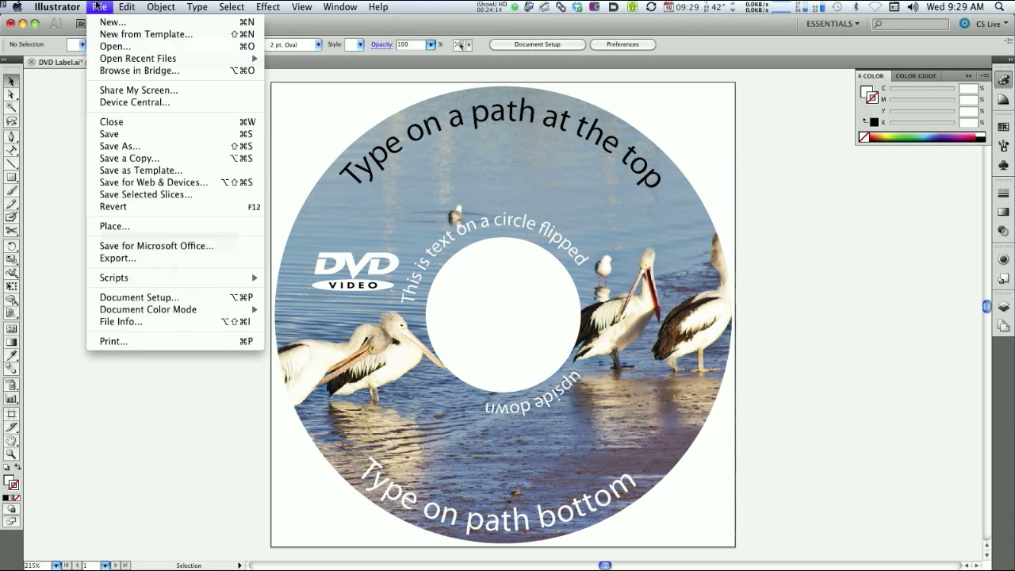
{"action": "left_click", "coordinate": [114, 136]}
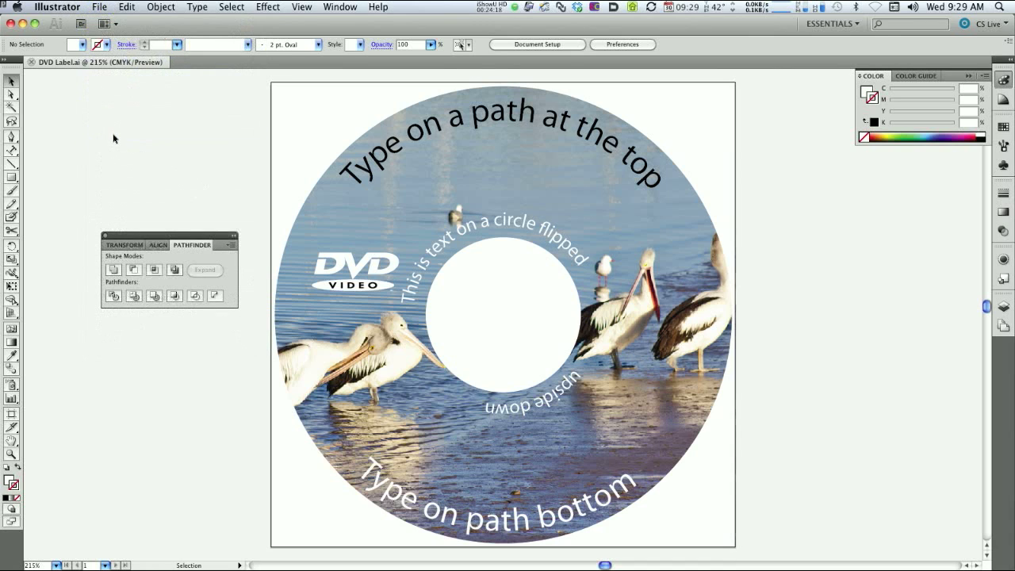
{"action": "key", "text": "super"}
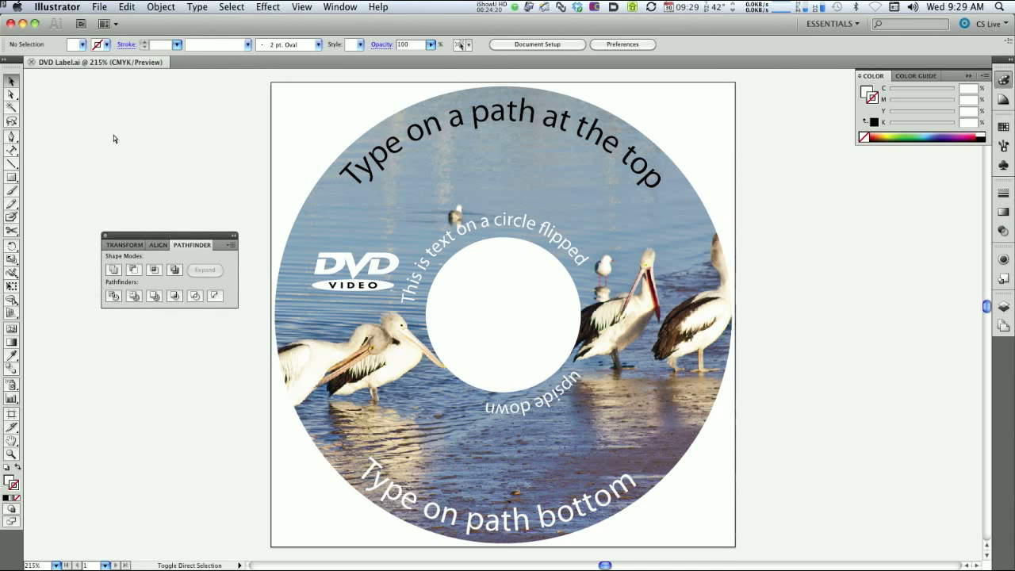